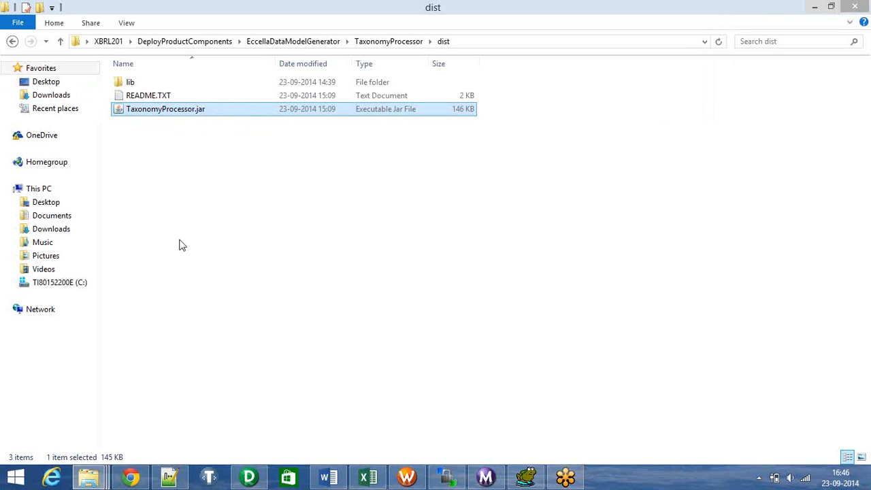
Step: Launch TaxonomyProcessor.jar from the dist folder and move the generator window towards the middle of the screen
double_click(178, 116)
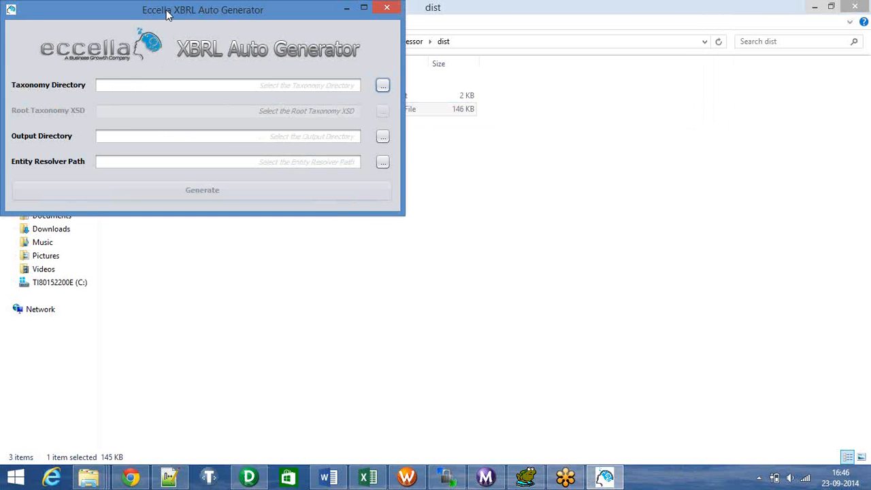
left_click_drag(162, 20, 402, 153)
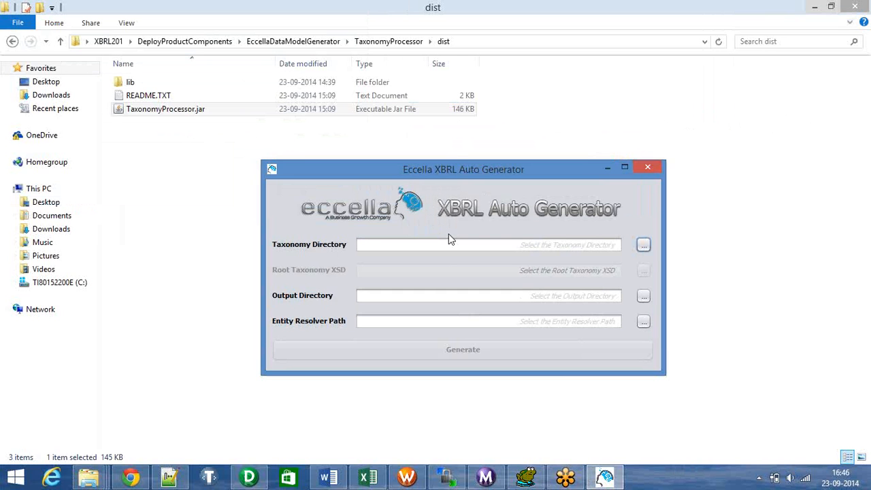
left_click(643, 251)
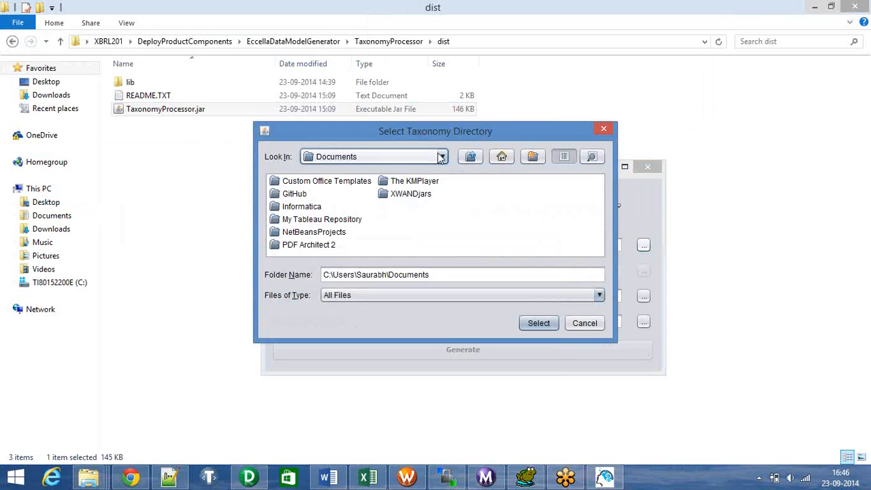
left_click(441, 157)
scroll(381, 184, "up", 1)
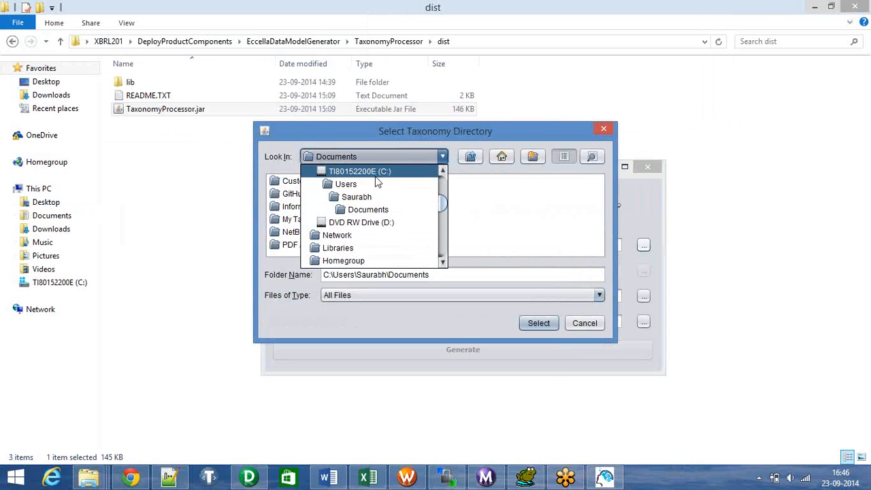
left_click(375, 176)
double_click(562, 232)
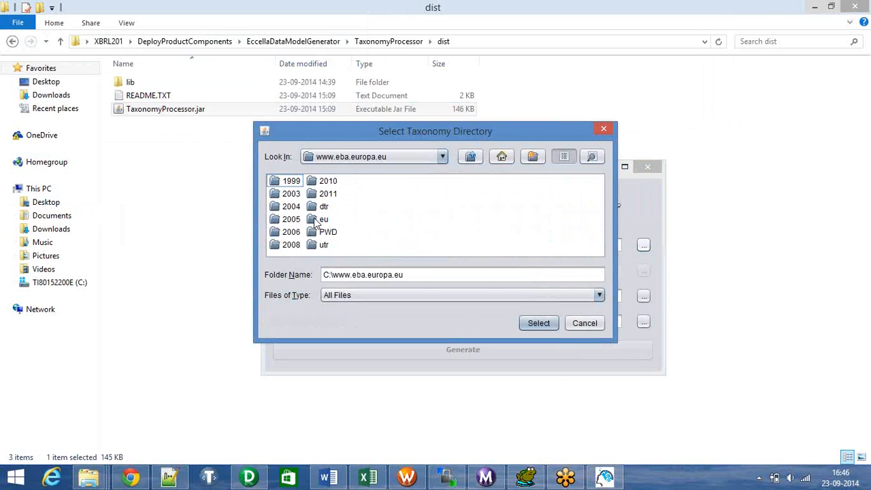
double_click(316, 219)
left_click(280, 181)
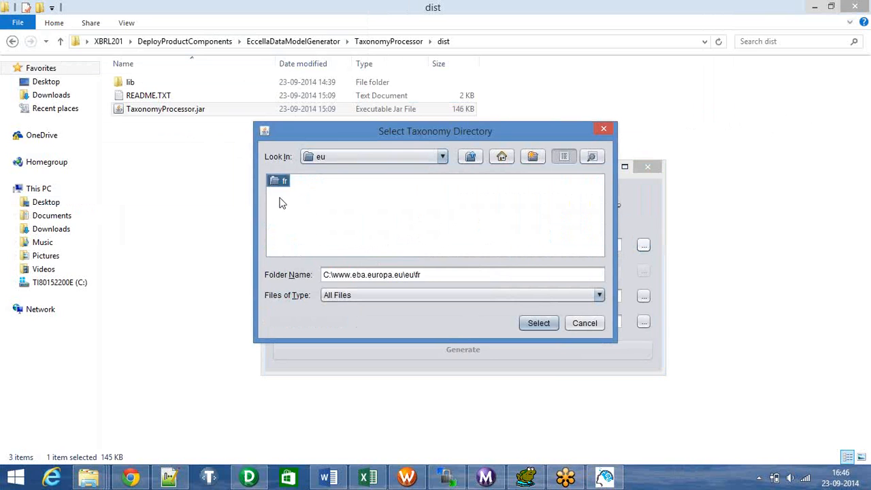
double_click(281, 181)
left_click(283, 182)
double_click(283, 181)
left_click(285, 178)
double_click(285, 180)
left_click(287, 194)
double_click(288, 195)
left_click(290, 197)
double_click(290, 197)
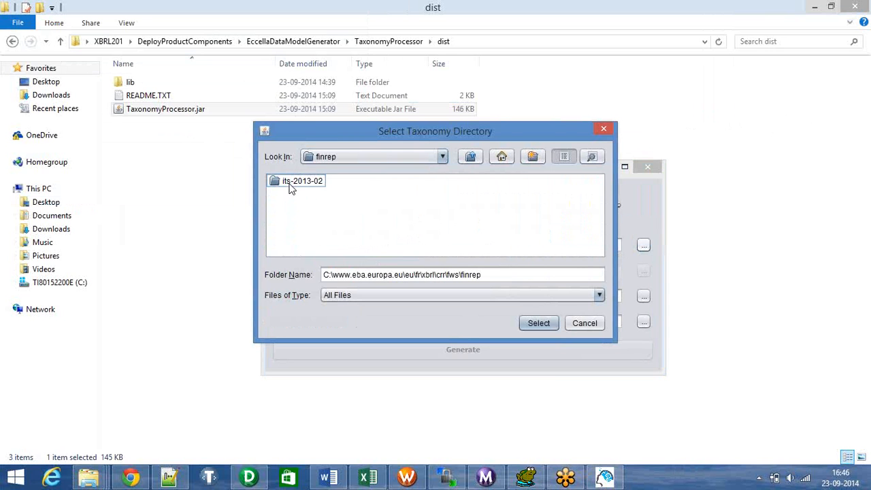
double_click(291, 188)
left_click(290, 189)
double_click(290, 188)
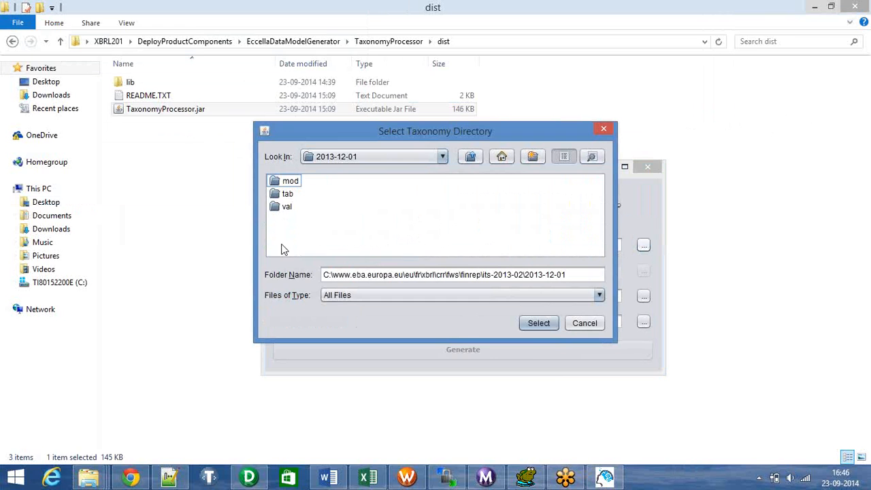
left_click(289, 182)
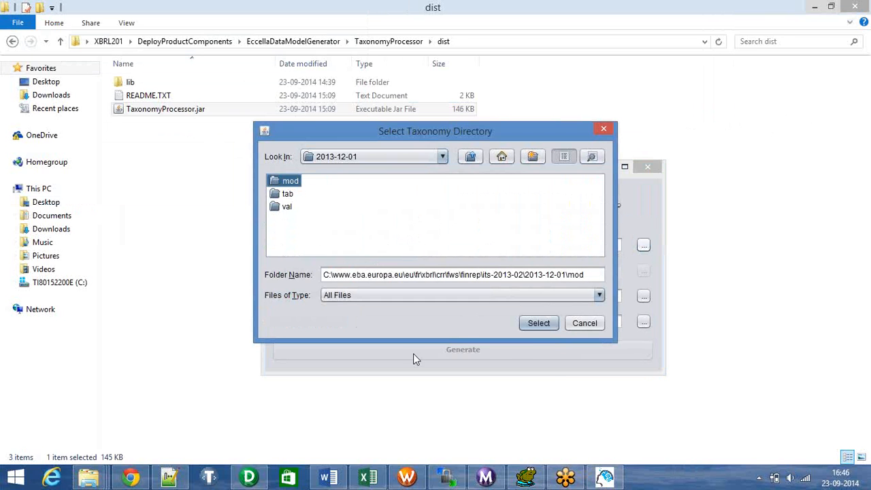
left_click(530, 324)
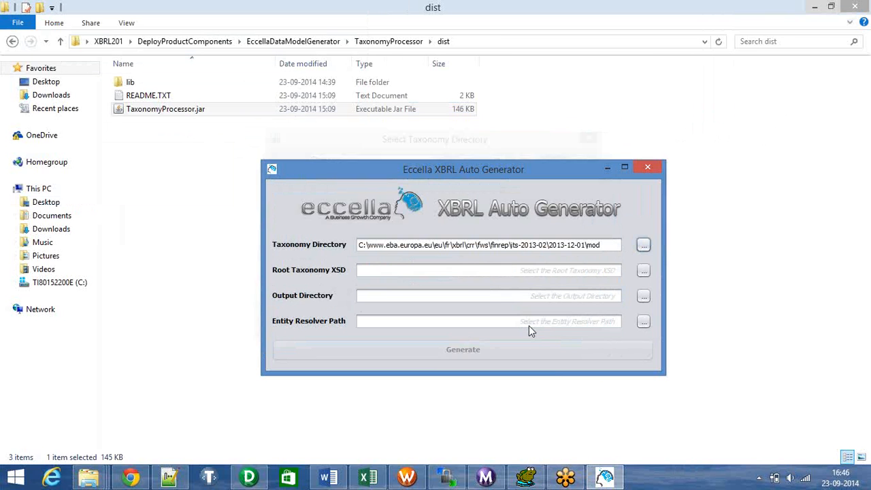
Step: Choose finrep_con_gaap.xsd from the mod folder as the root taxonomy XSD
left_click(643, 272)
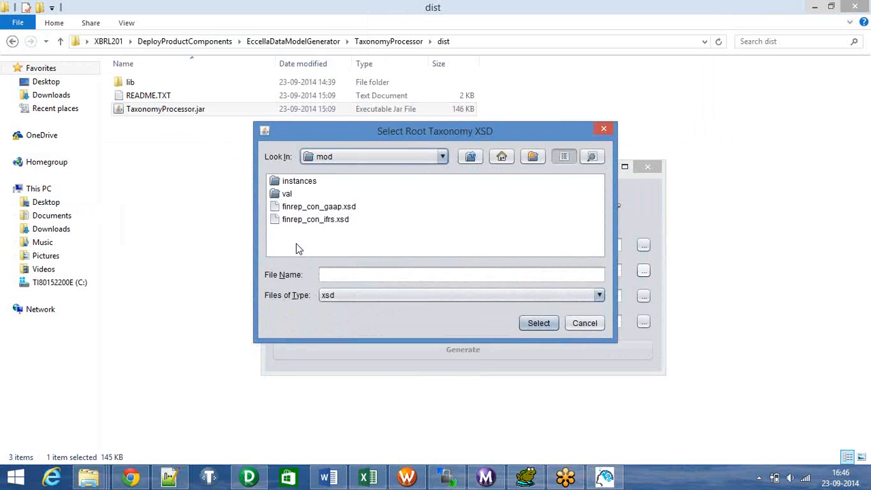
left_click(299, 208)
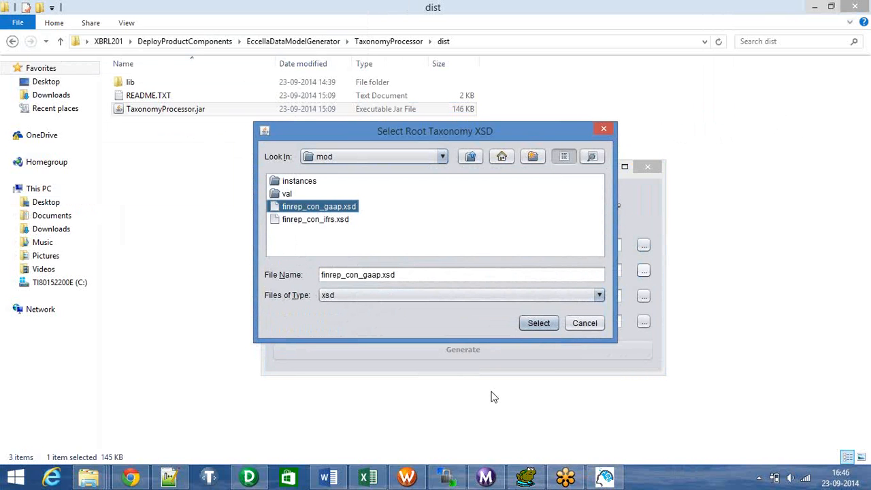
left_click(548, 323)
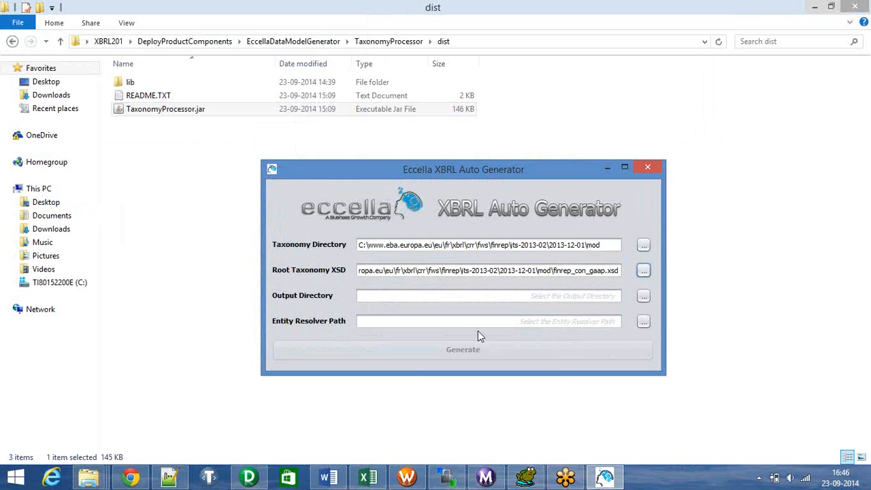
Step: Create a new folder on the C: drive while choosing the output directory and try to name it Finrep_output
left_click(643, 298)
left_click(441, 156)
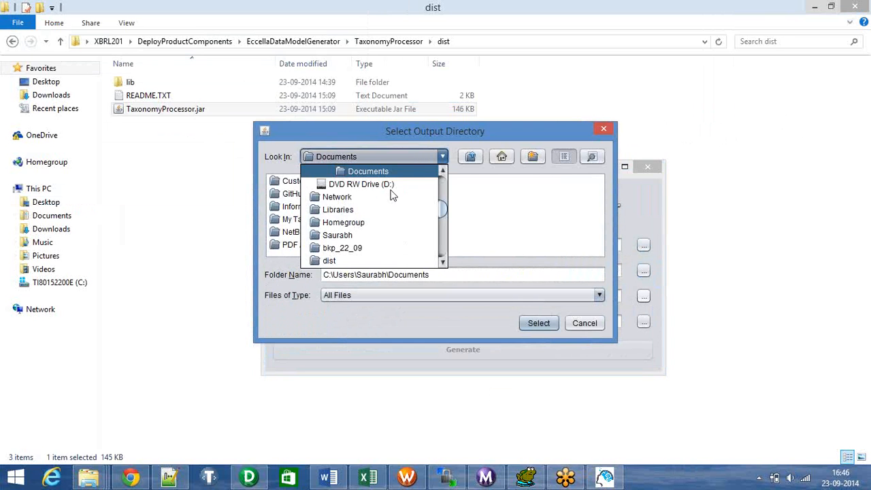
scroll(390, 190, "up", 1)
left_click(375, 174)
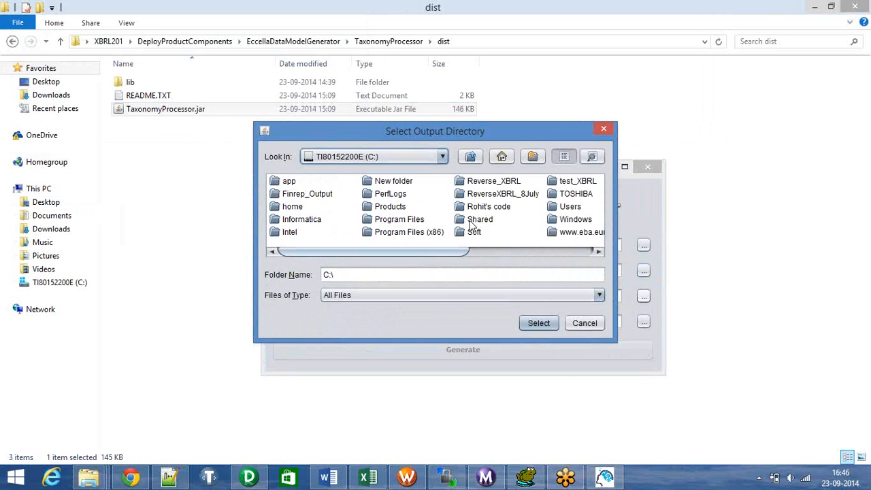
left_click(533, 157)
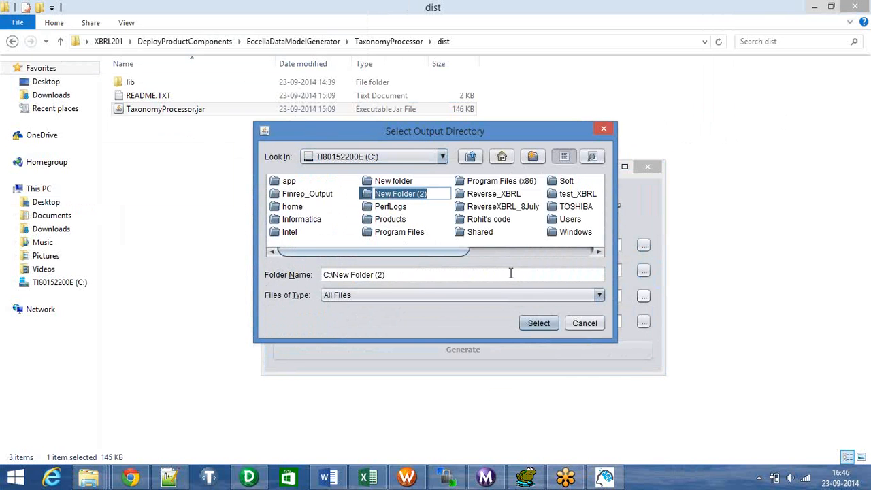
type("Finrep")
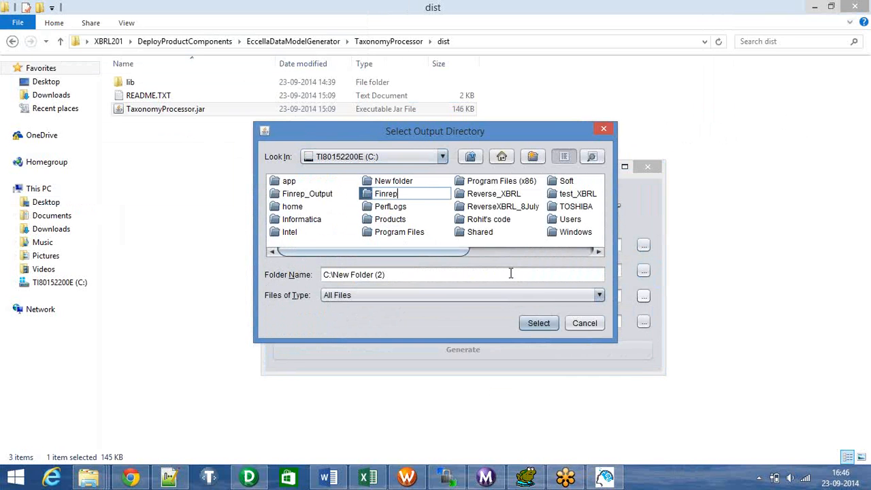
type("_output")
key("Return")
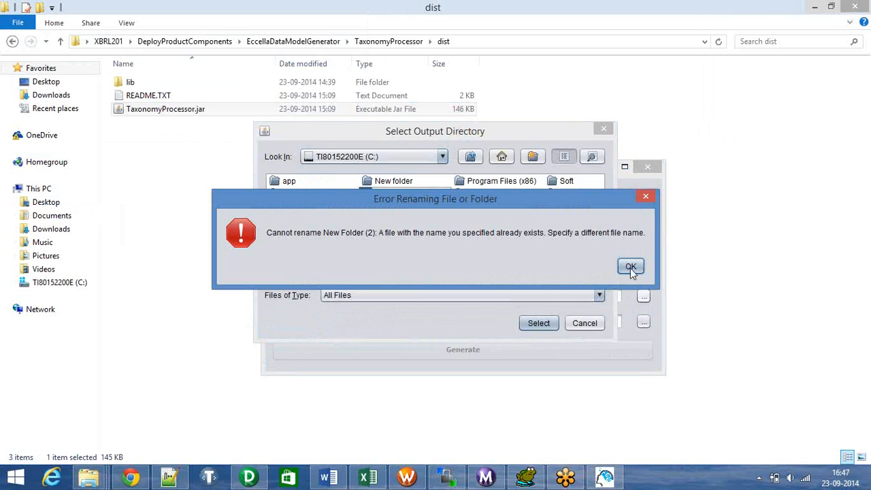
left_click(630, 268)
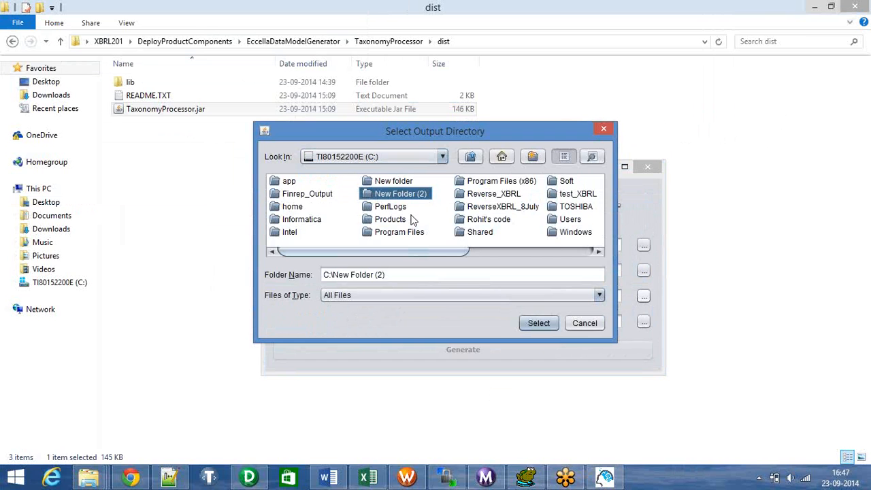
Step: Rename the new folder as Finrep_Out and select it as the output directory
key("F2")
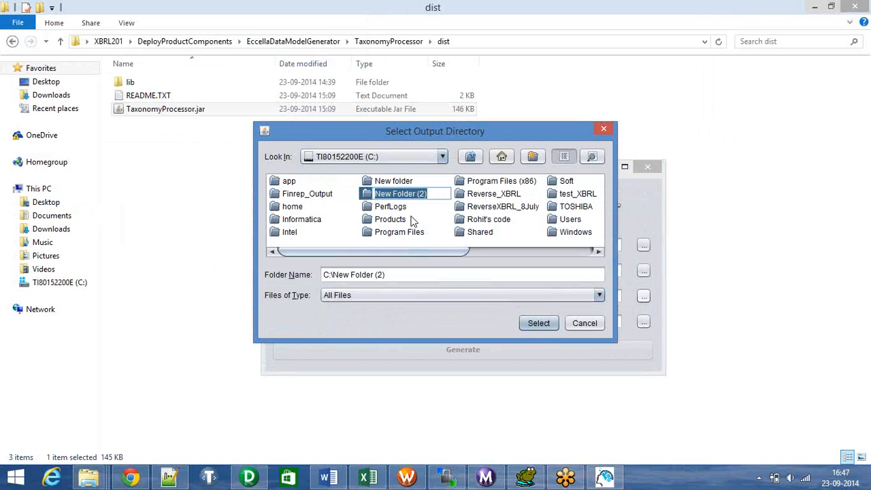
type("Fi")
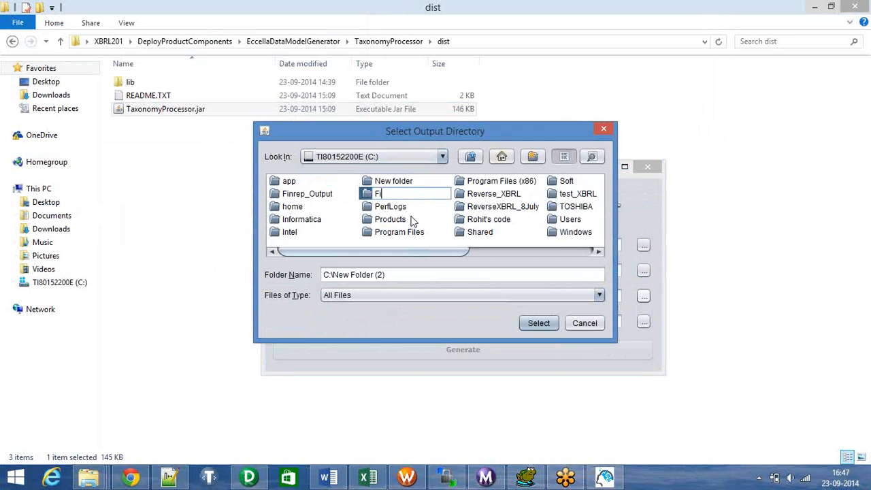
type("nrep_Out")
left_click(534, 323)
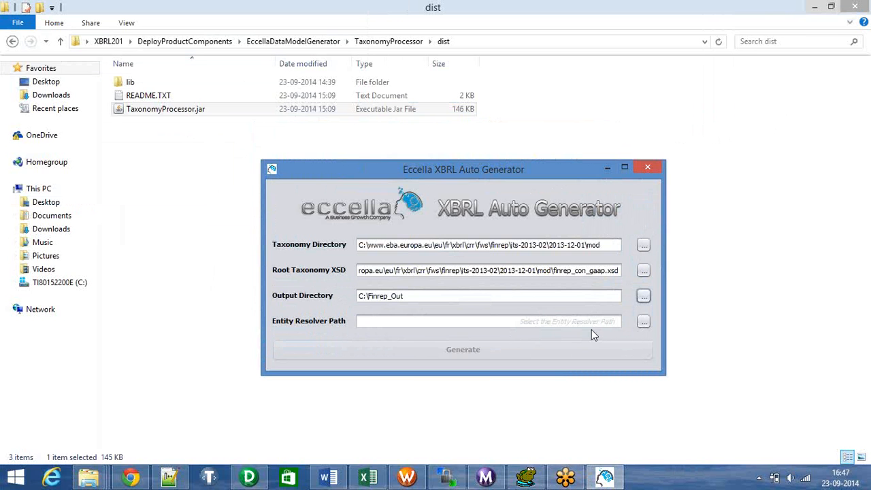
left_click(644, 325)
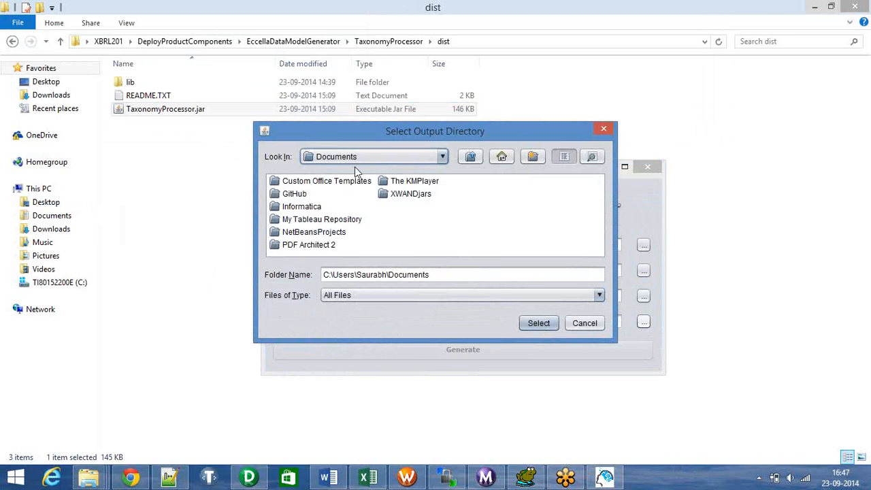
left_click(389, 158)
scroll(372, 175, "up", 1)
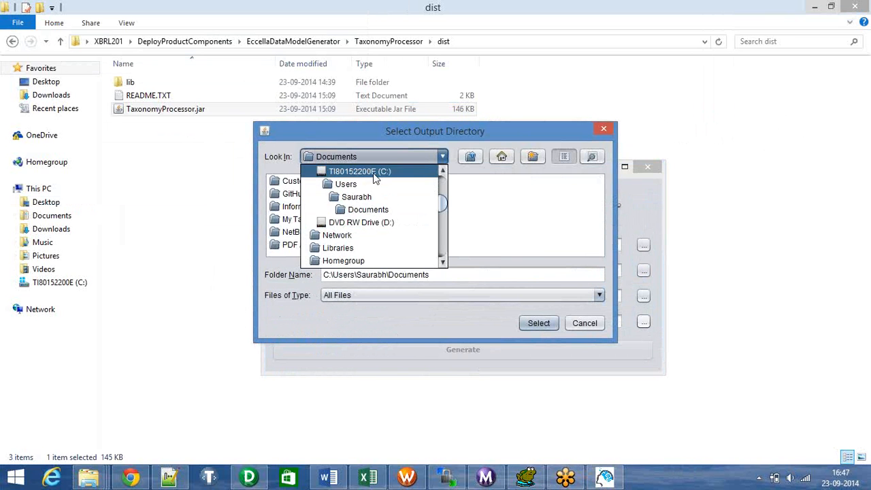
left_click(373, 175)
left_click_drag(462, 253, 549, 254)
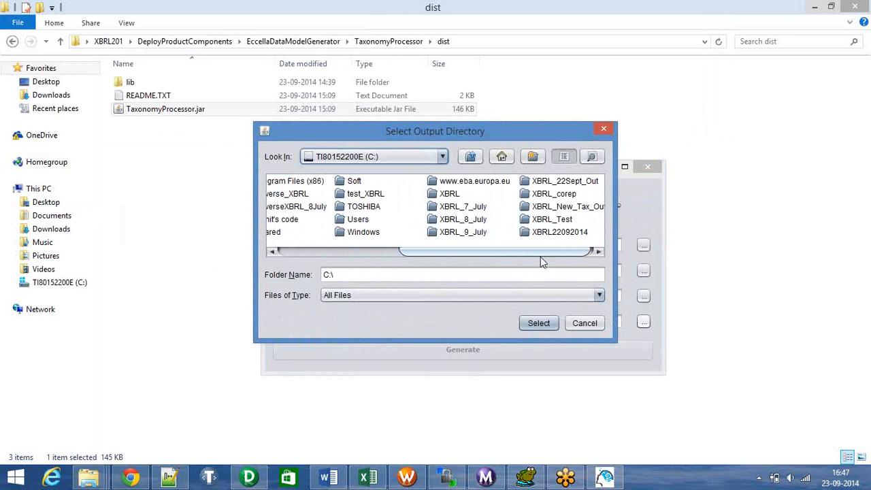
left_click(462, 181)
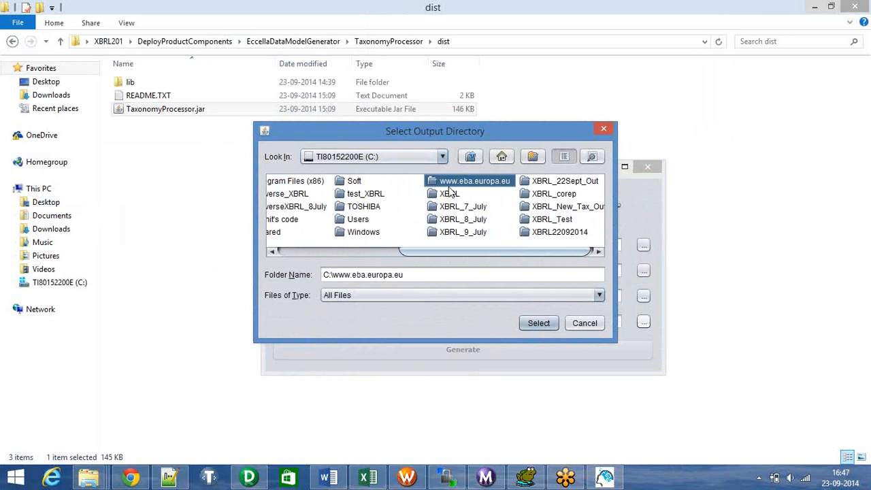
left_click(538, 325)
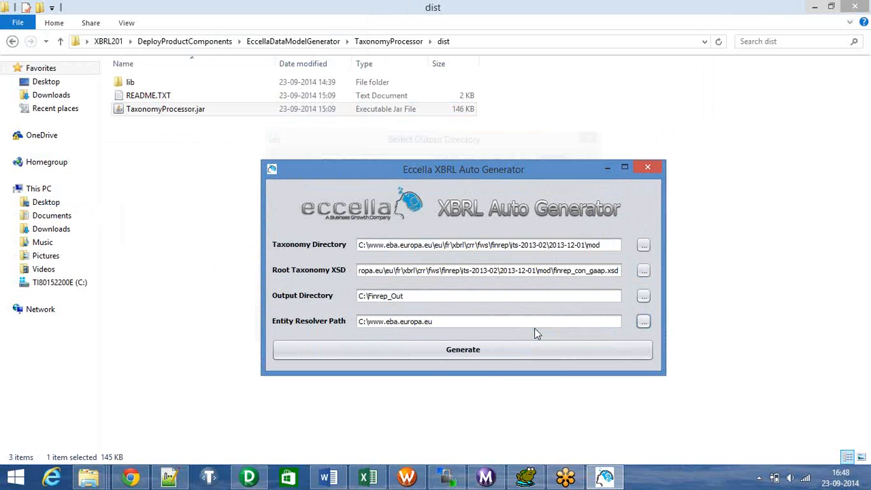
Step: Switch to the ServiceDB folder in File Explorer and examine the XBRLDataModelGenerator and XBRL_Reverse_Code_Generator service folders
left_click(88, 477)
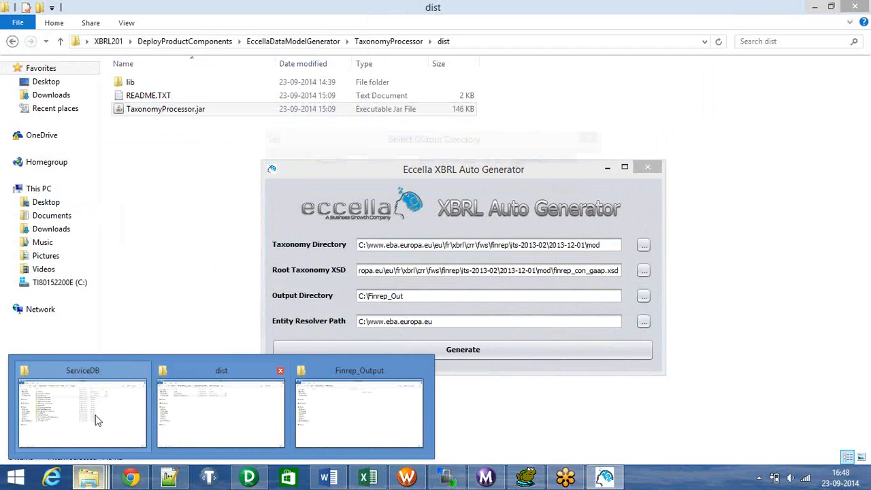
left_click(96, 421)
left_click(174, 123)
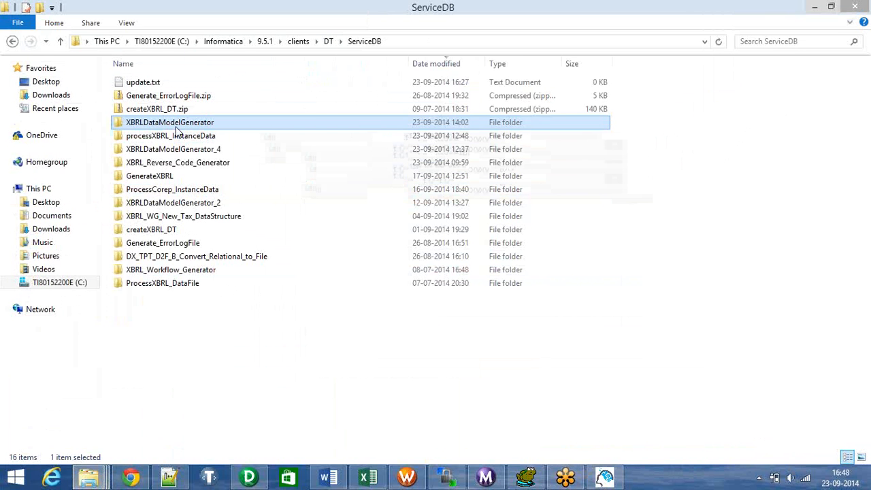
left_click(161, 165)
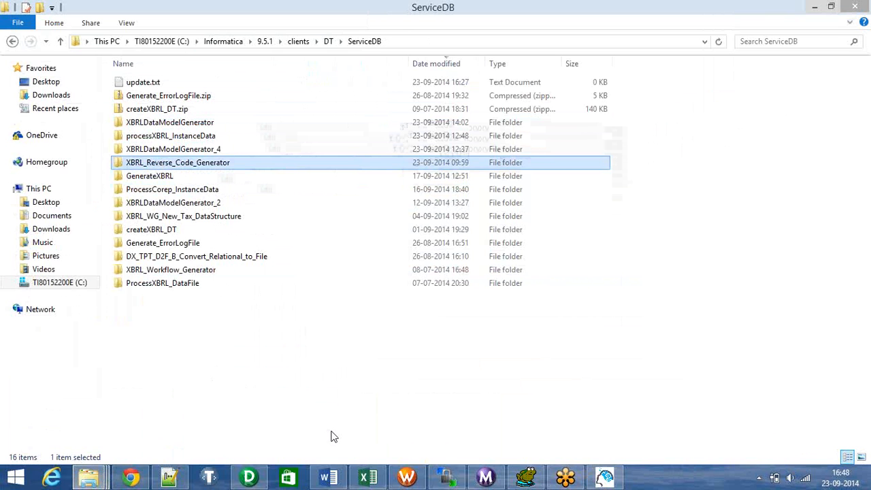
left_click(354, 389)
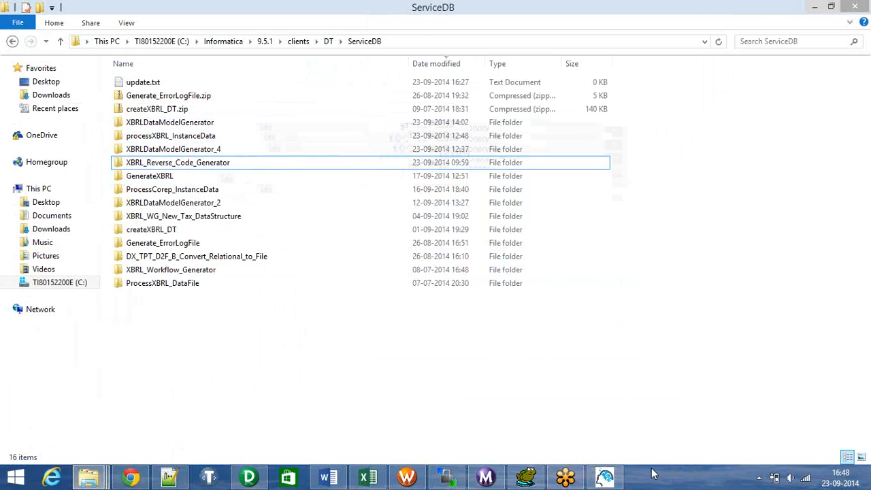
Step: Switch back to the Eccella XBRL Auto Generator and start the generation
left_click(612, 479)
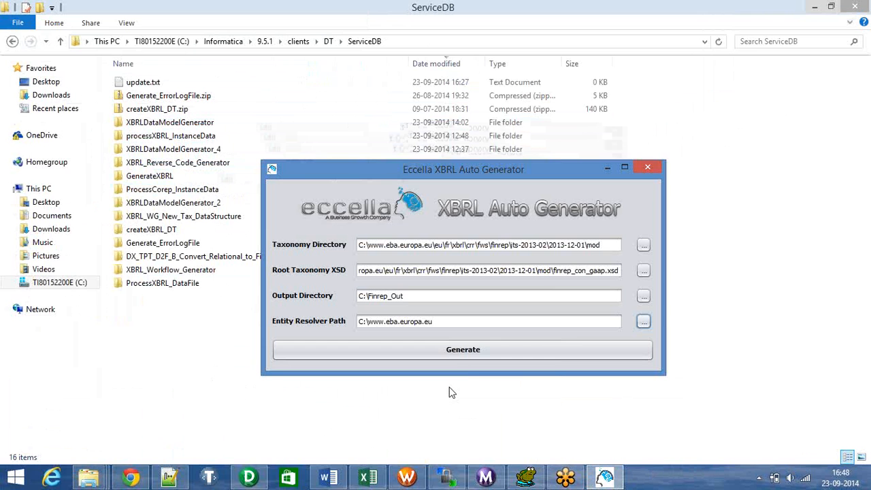
left_click(476, 352)
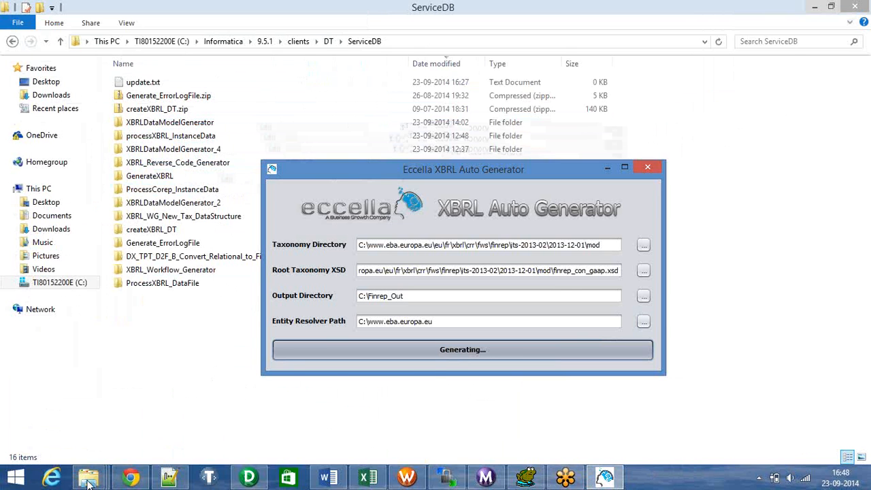
Step: Switch to File Explorer and open the Finrep_Out folder on the C: drive to check the output files
mouse_move(89, 482)
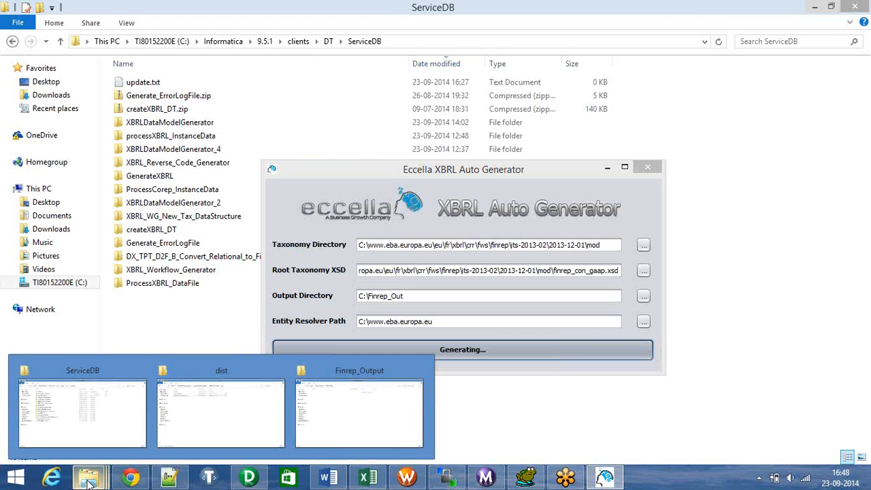
left_click(171, 44)
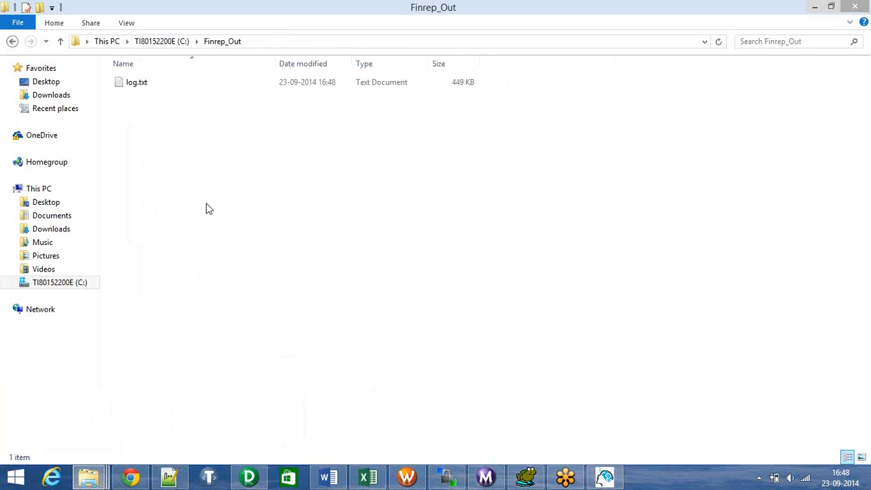
Step: Refresh the Finrep_Out folder, monitor the generation in the Eccella XBRL Auto Generator and acknowledge its completion message
right_click(229, 188)
left_click(256, 238)
left_click(604, 476)
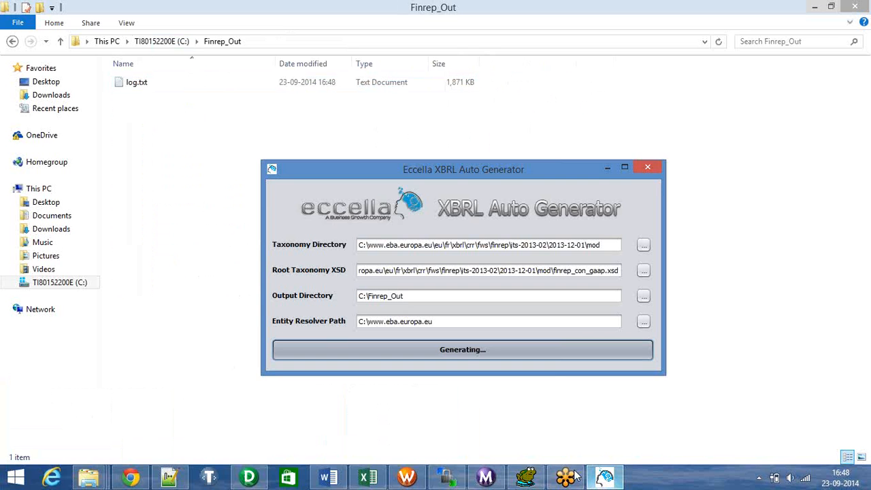
mouse_move(570, 474)
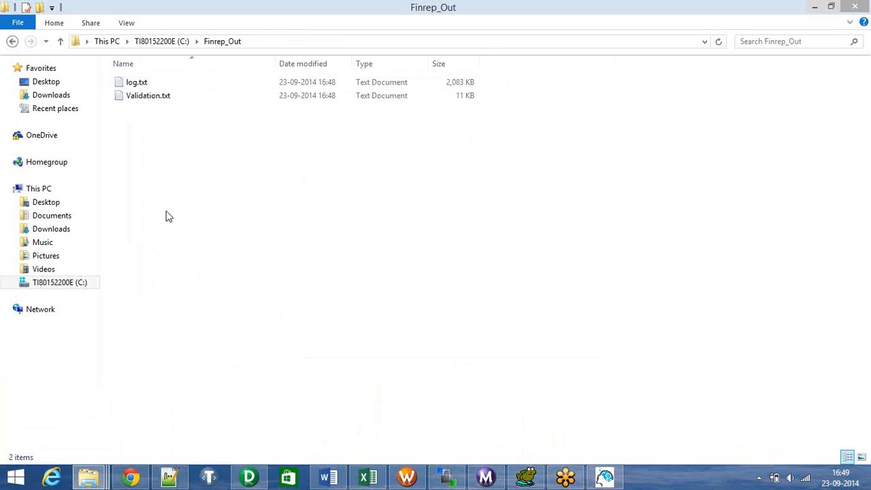
left_click(603, 479)
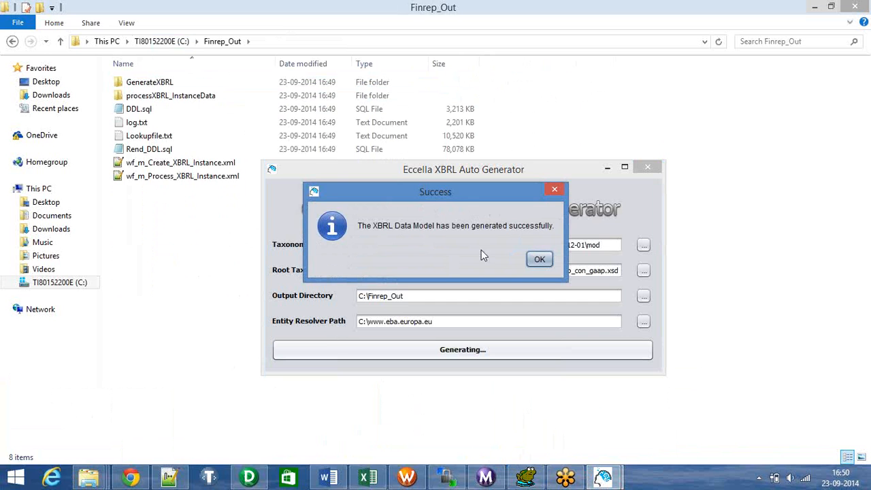
left_click(537, 261)
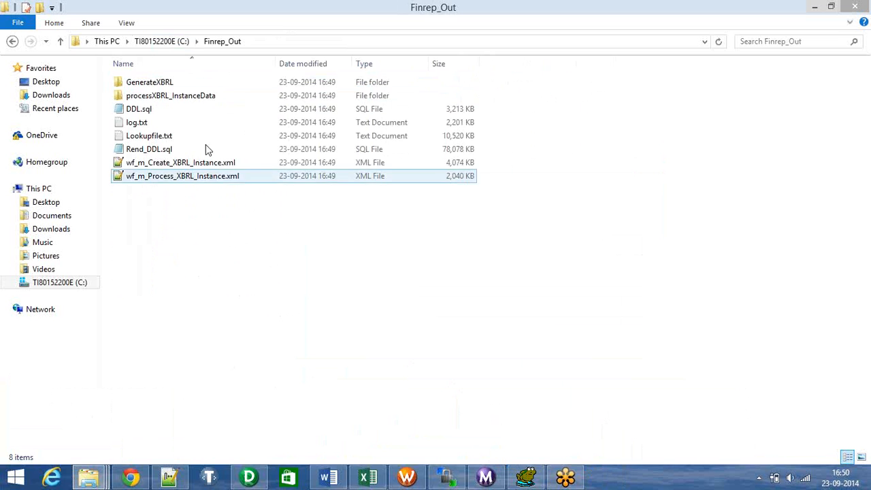
Step: Widen the Name column in Finrep_Out and examine the two wf_m workflow XML files and the GenerateXBRL and processXBRL_InstanceData folders
left_click_drag(275, 60, 323, 60)
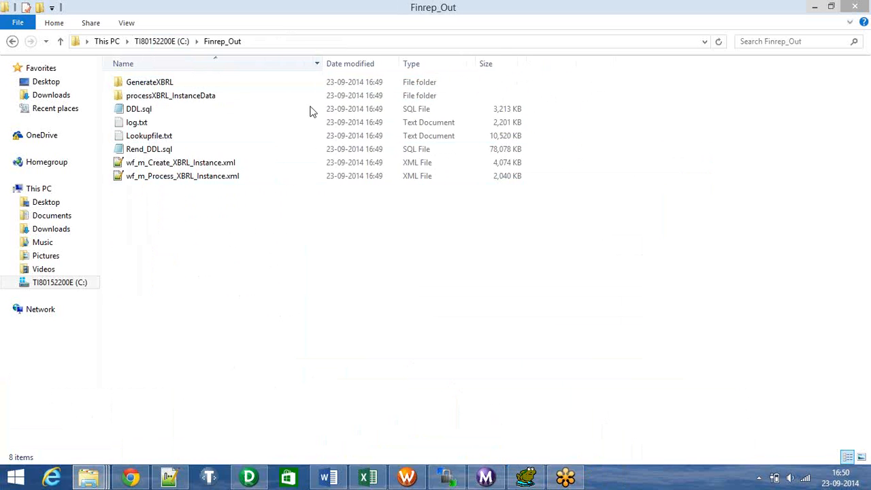
left_click(165, 163)
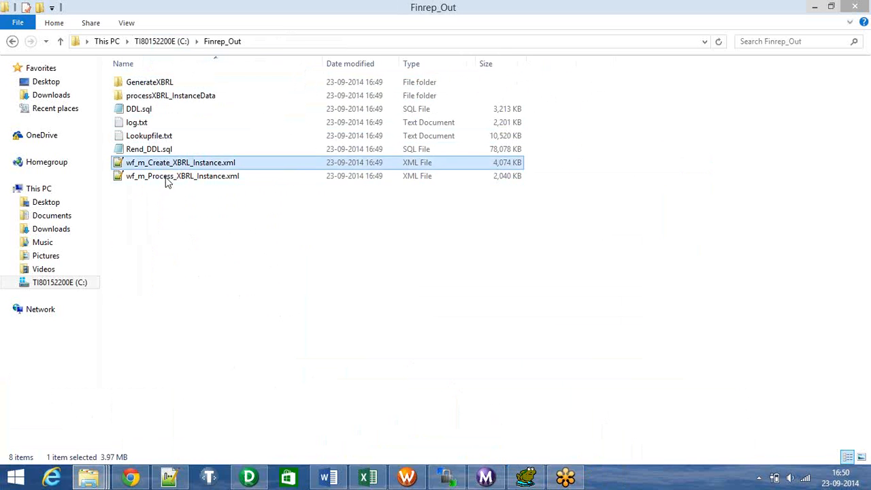
left_click(167, 177)
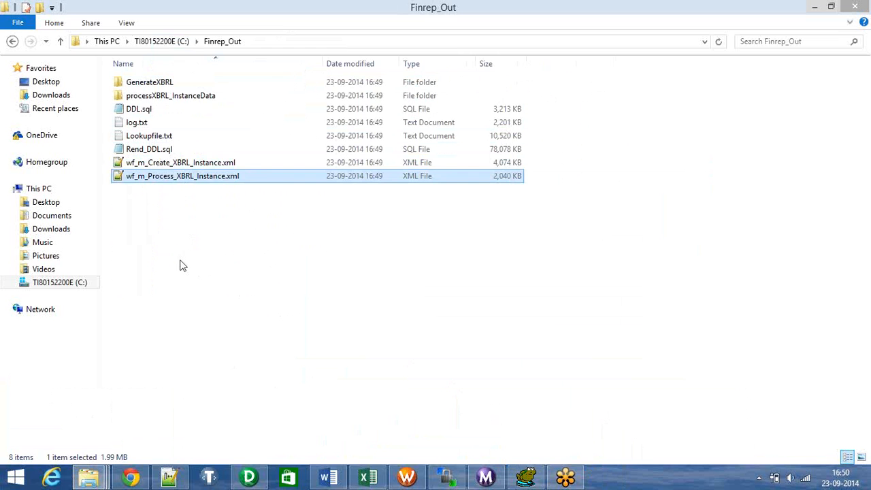
left_click(162, 82)
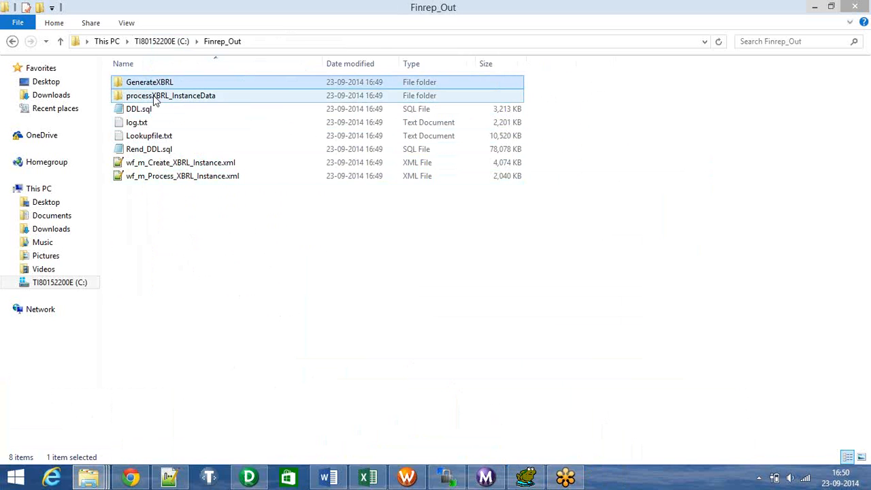
left_click(155, 99)
left_click(226, 277)
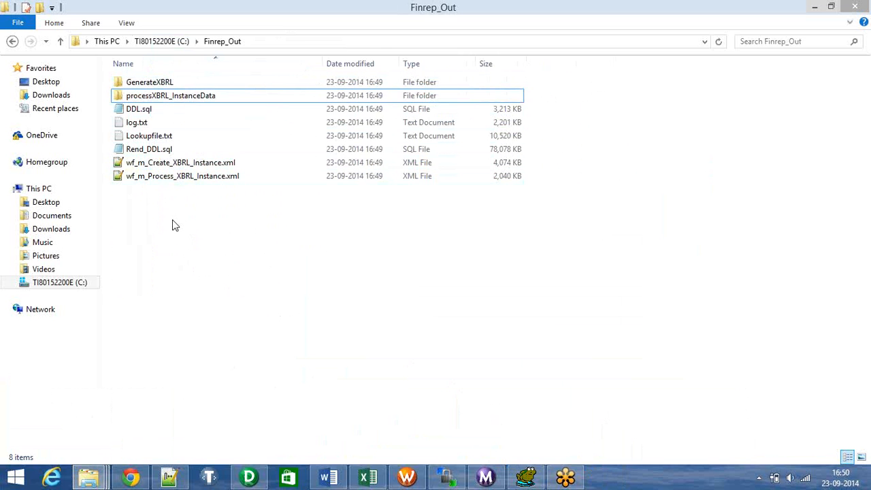
Step: Examine the generated SQL scripts Rend_DDL.sql and DDL.sql in the Finrep_Out folder
left_click(143, 149)
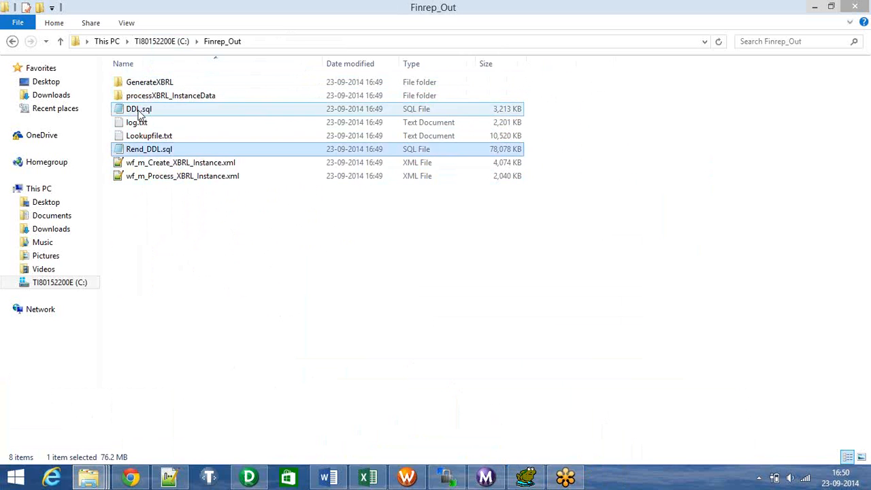
left_click(138, 109)
left_click(167, 268)
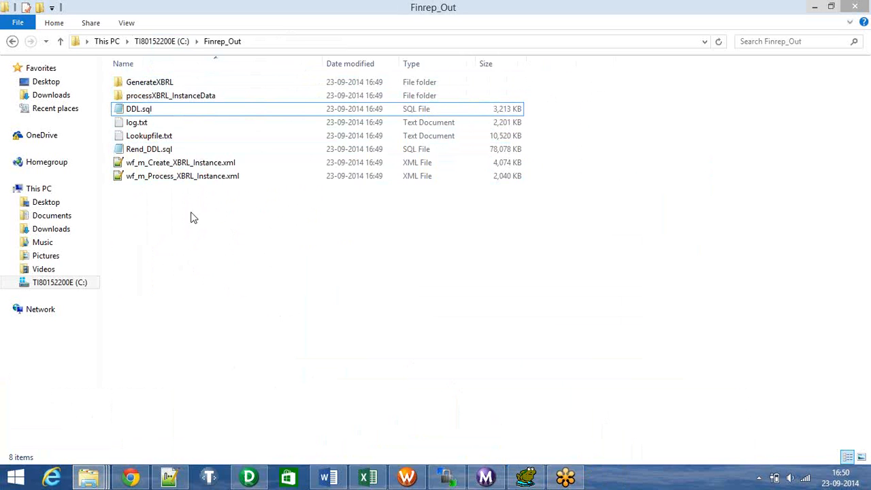
left_click(147, 155)
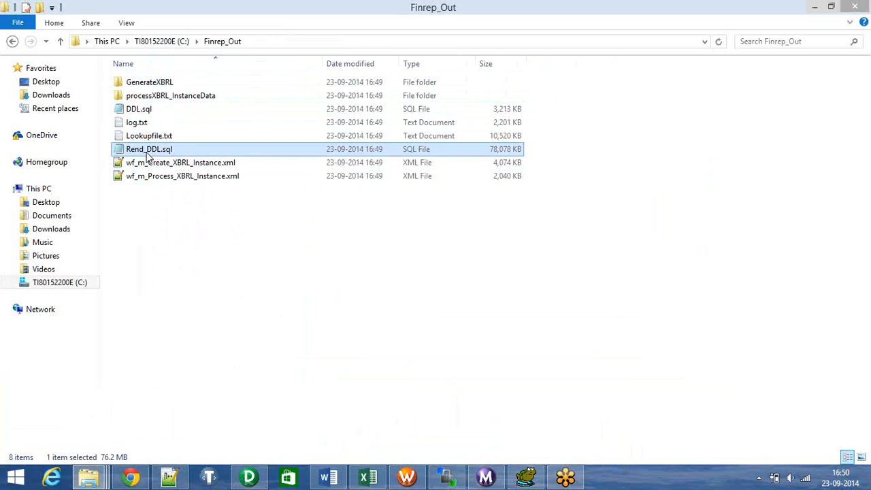
left_click(143, 111)
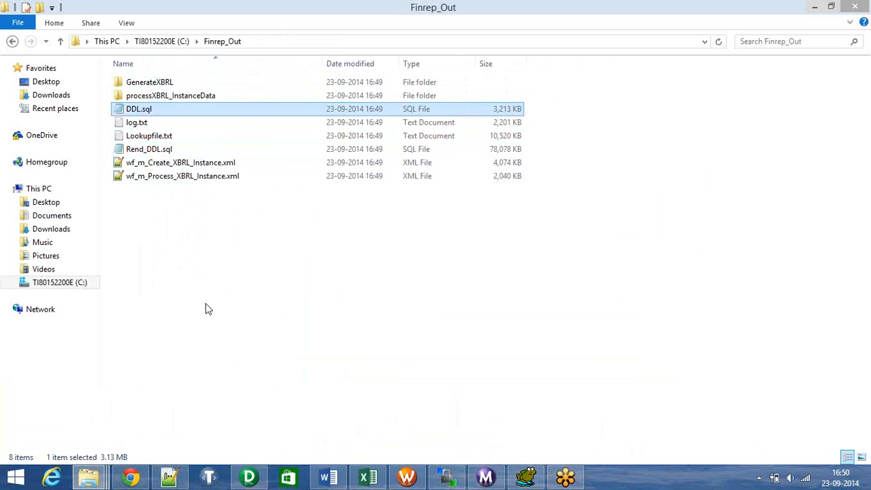
left_click(208, 308)
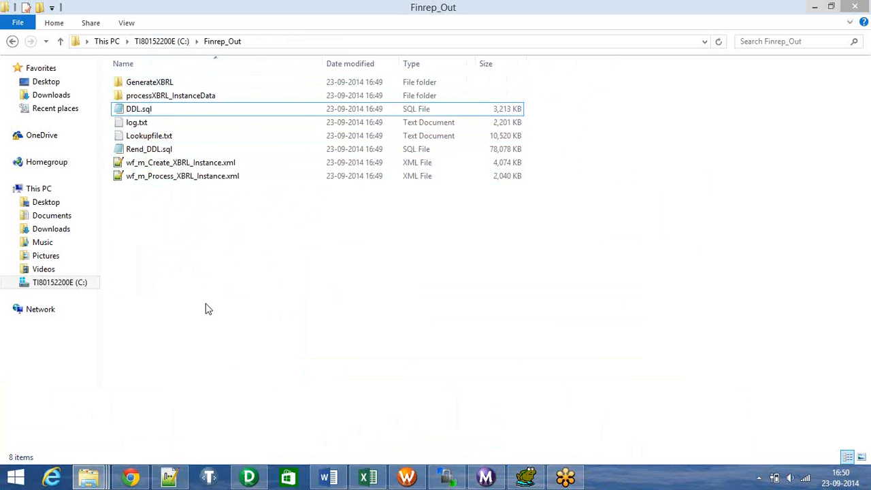
Step: Review the process and create workflow XML files again, together with the processXBRL_InstanceData and GenerateXBRL folders
left_click(162, 177)
left_click(167, 163)
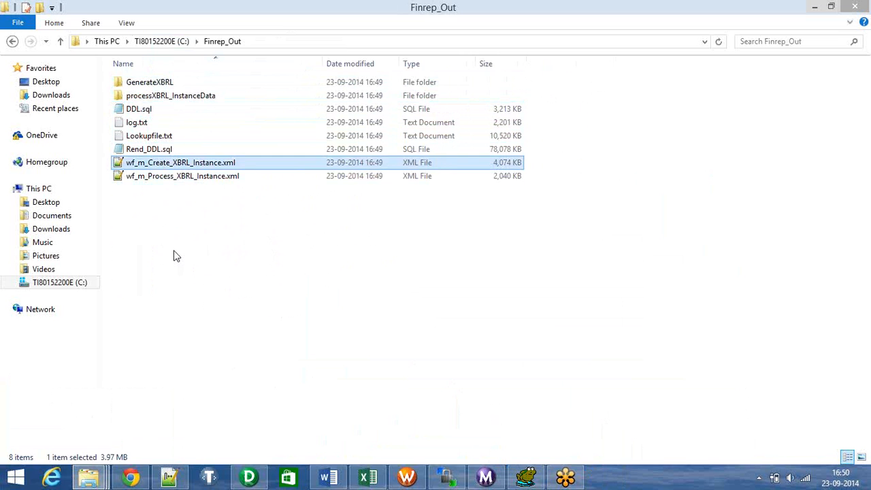
left_click(174, 255)
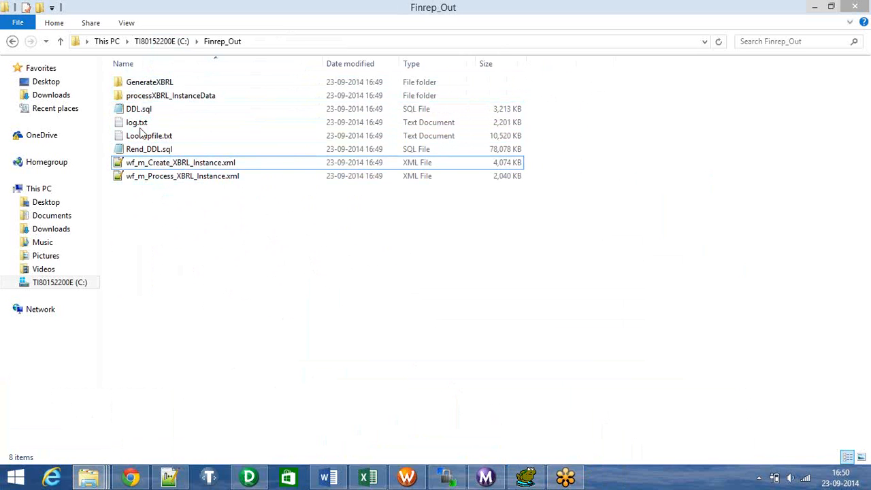
left_click(156, 95)
left_click(156, 87)
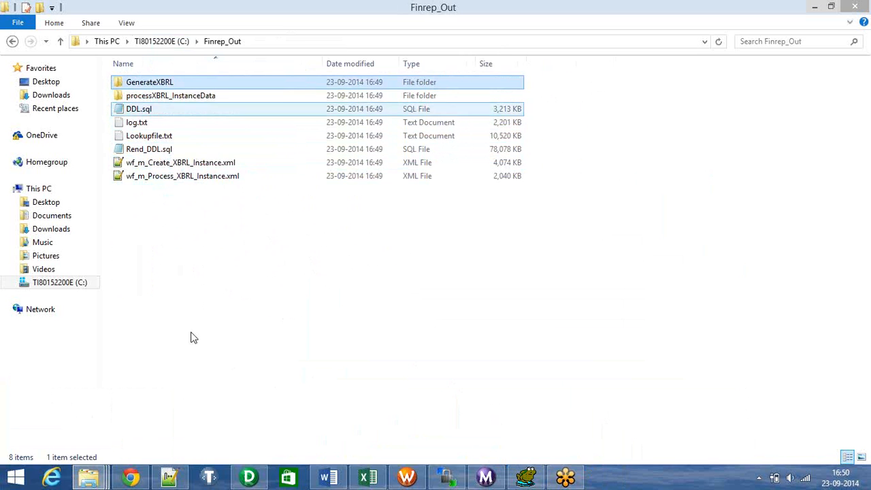
left_click(210, 302)
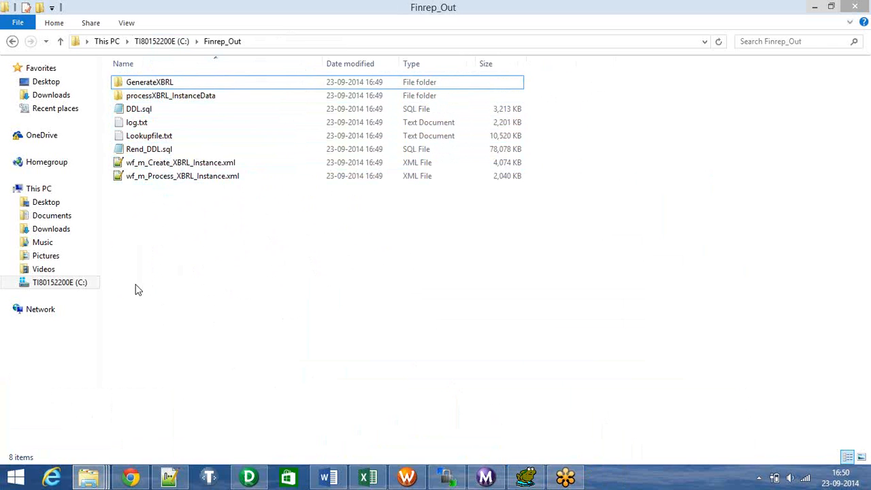
Step: Examine Lookupfile.txt in the Finrep_Out folder, along with wf_m_Process_XBRL_Instance.xml and Rend_DDL.sql
left_click(142, 138)
left_click(320, 389)
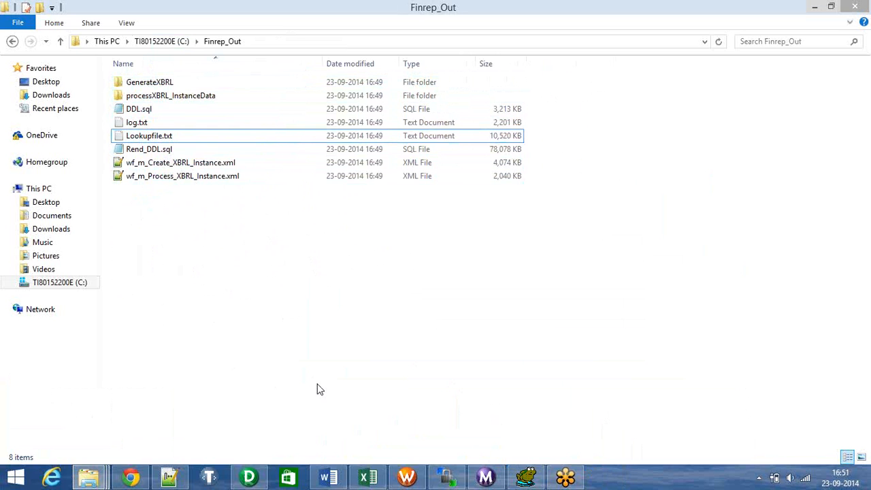
left_click(166, 139)
left_click(164, 177)
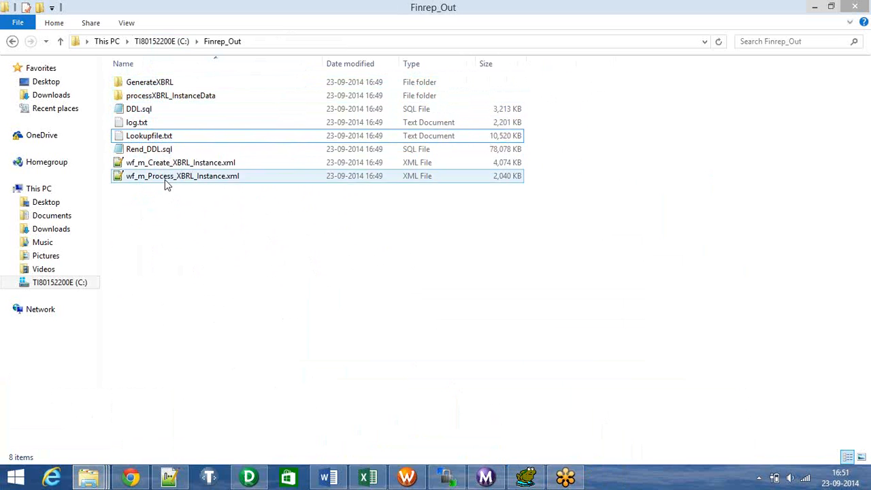
left_click(133, 155)
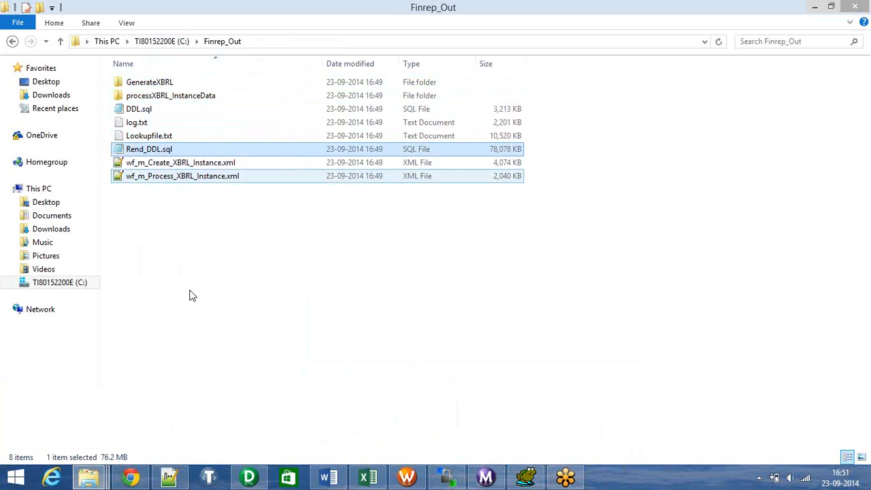
Step: Switch to Informatica PowerCenter Designer and examine the source tables, source qualifiers and expressions of the m_Create_XBRL_Instance mapping
left_click(248, 477)
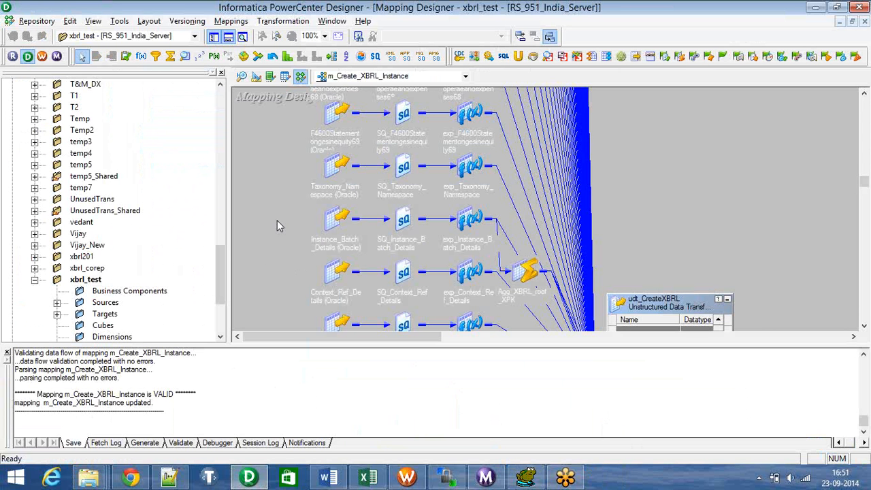
scroll(273, 234, "down", 5)
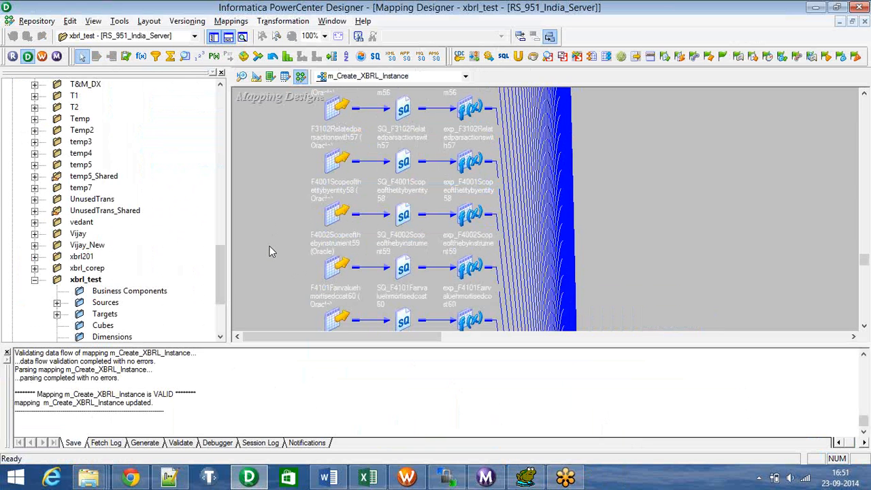
scroll(270, 252, "up", 3)
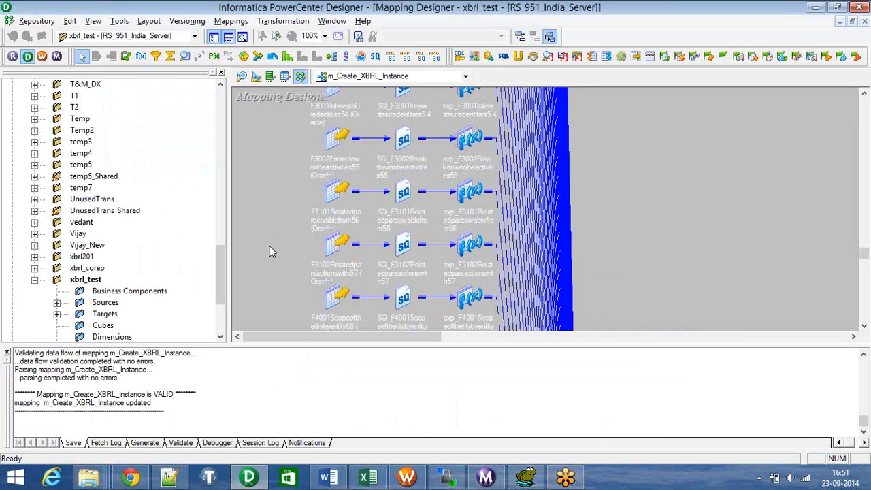
scroll(269, 251, "up", 2)
scroll(270, 252, "up", 3)
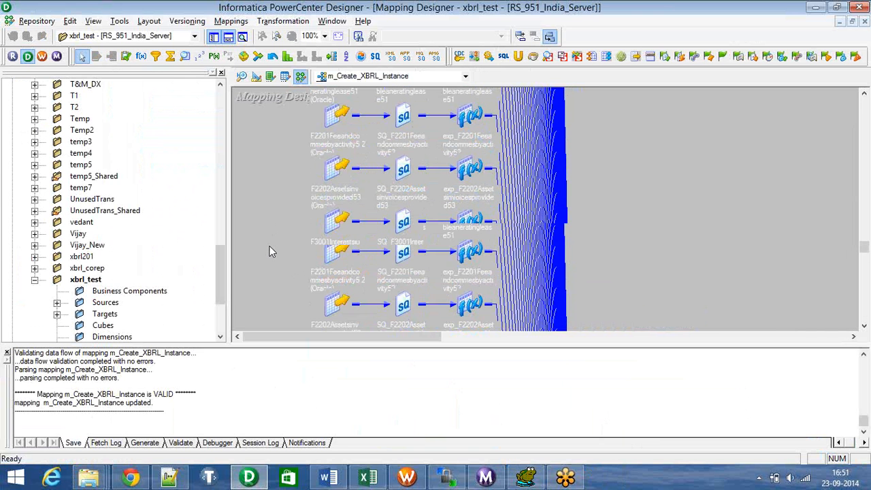
scroll(269, 252, "up", 3)
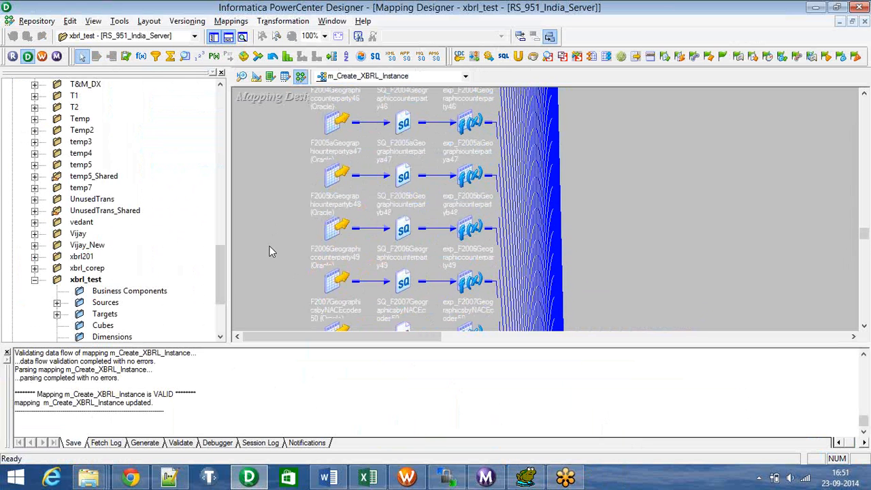
scroll(269, 252, "up", 5)
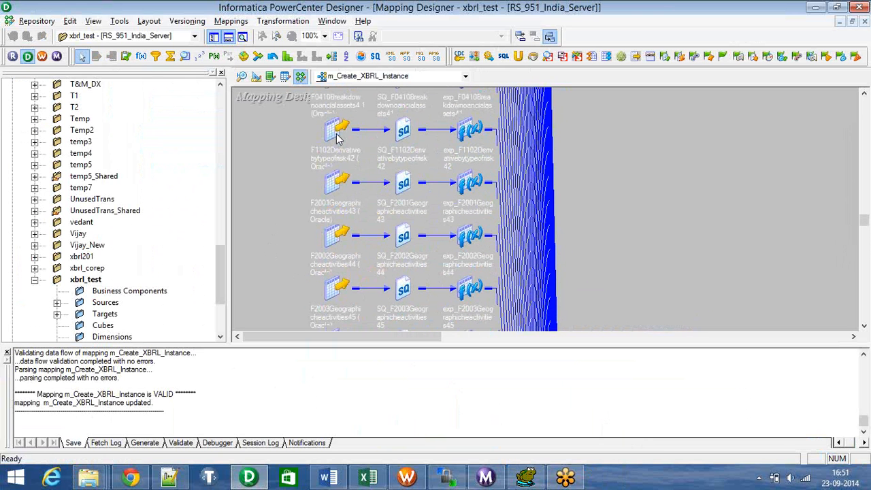
left_click(334, 183)
left_click(274, 190)
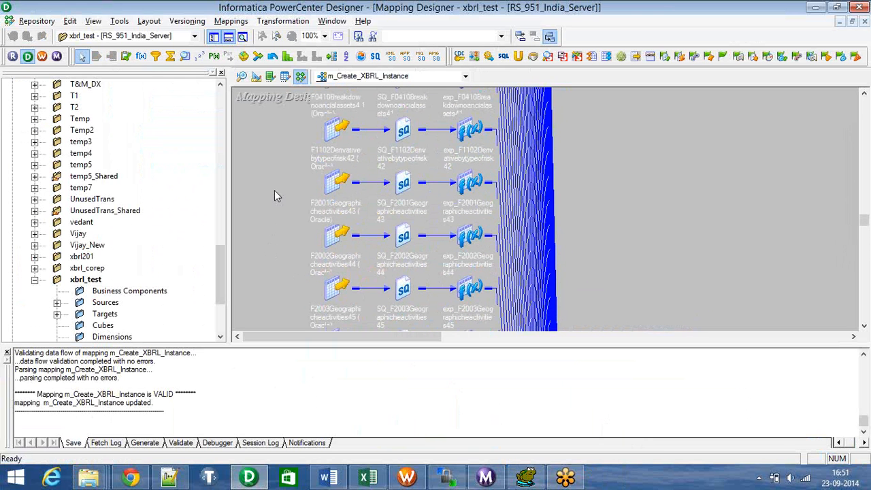
scroll(274, 190, "up", 5)
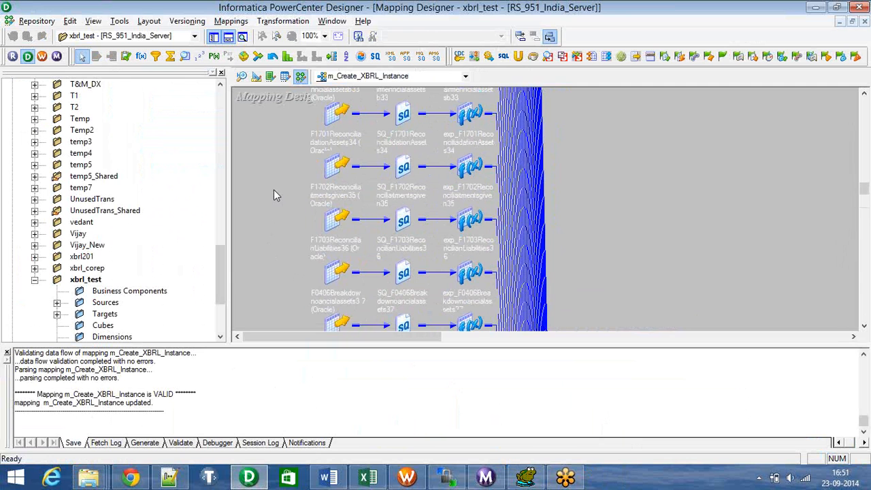
scroll(274, 189, "up", 5)
Step: Open the m_Process_XBRL_Instance mapping in the Mapping Designer and view the start of its data flow
left_click(353, 79)
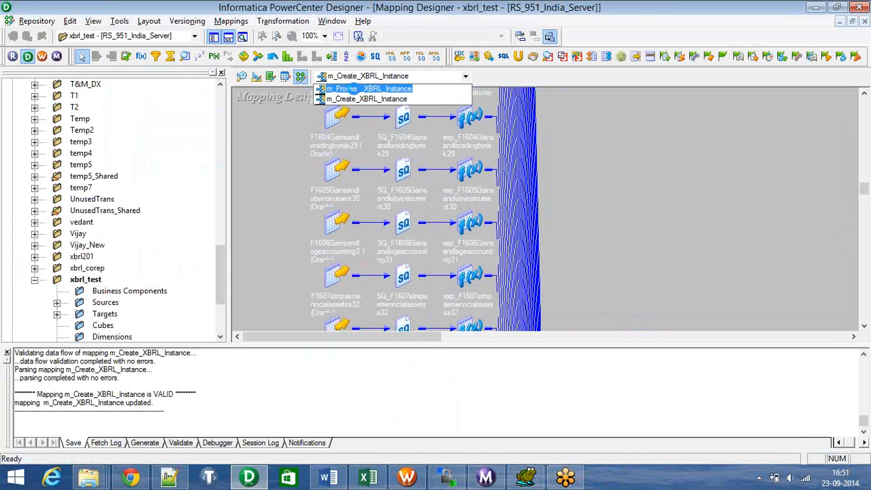
left_click(353, 90)
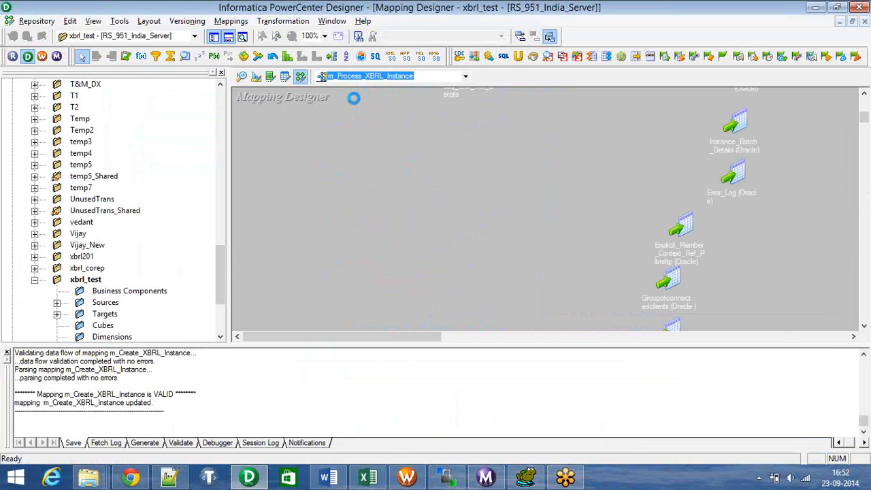
left_click(342, 210)
scroll(342, 210, "up", 3)
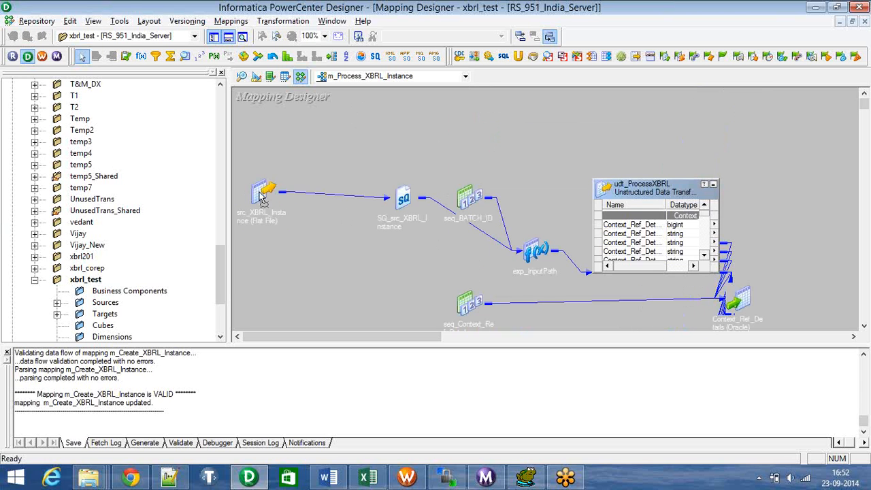
Step: Shift the src_XBRL_Instance flat file source slightly in the m_Process_XBRL_Instance mapping and expand it to show its ports
left_click_drag(262, 196, 279, 195)
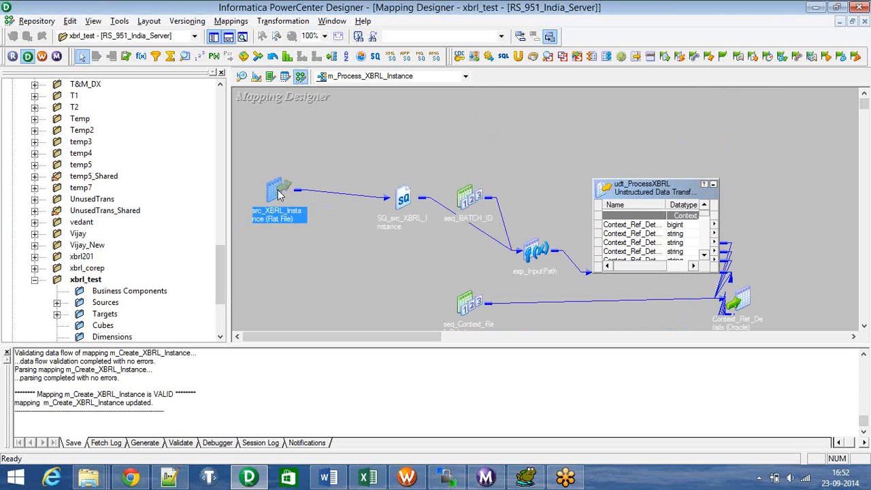
double_click(278, 196)
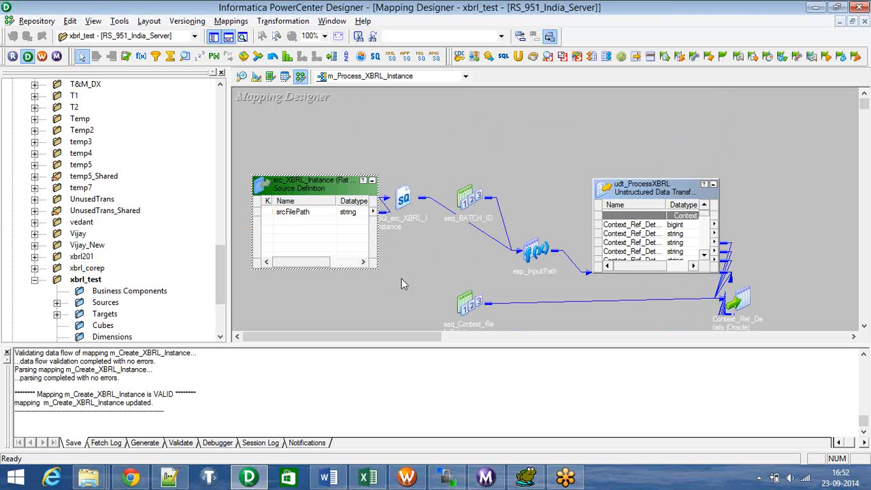
Step: Check the service name in the UDT settings of udt_ProcessXBRL against the processXBRL_InstanceData folder in Finrep_Out, and close the transformation
double_click(640, 193)
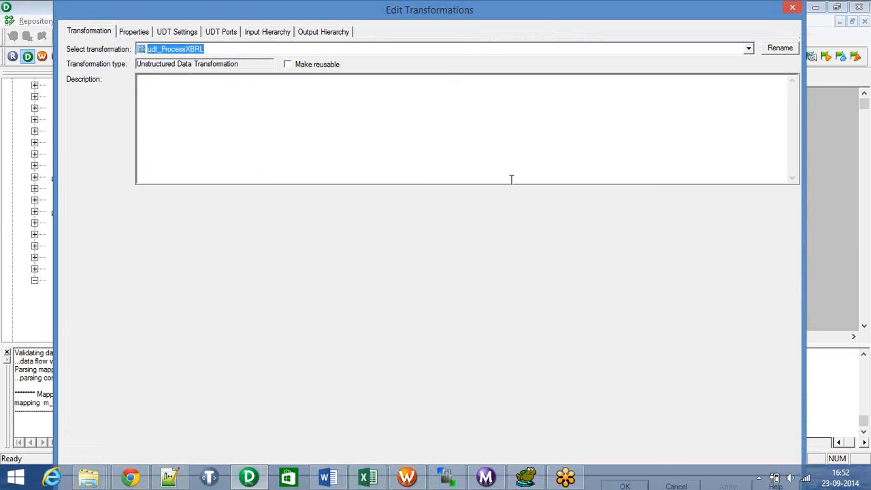
left_click(96, 476)
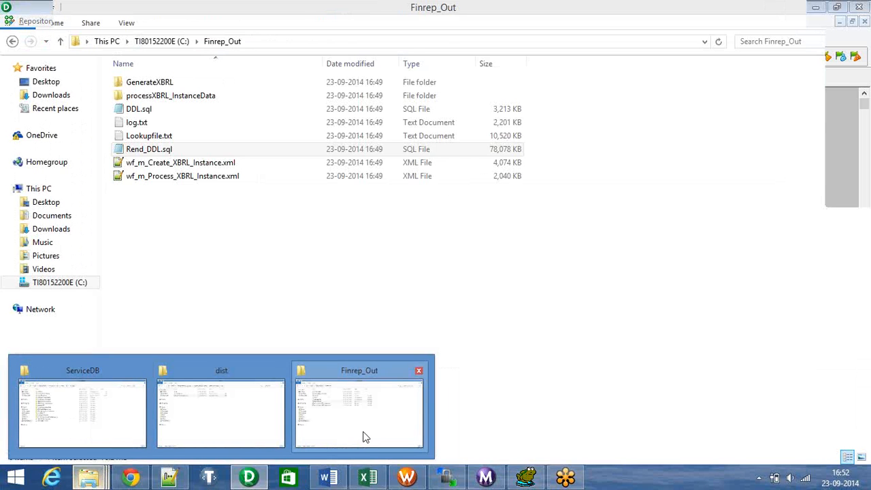
left_click(364, 437)
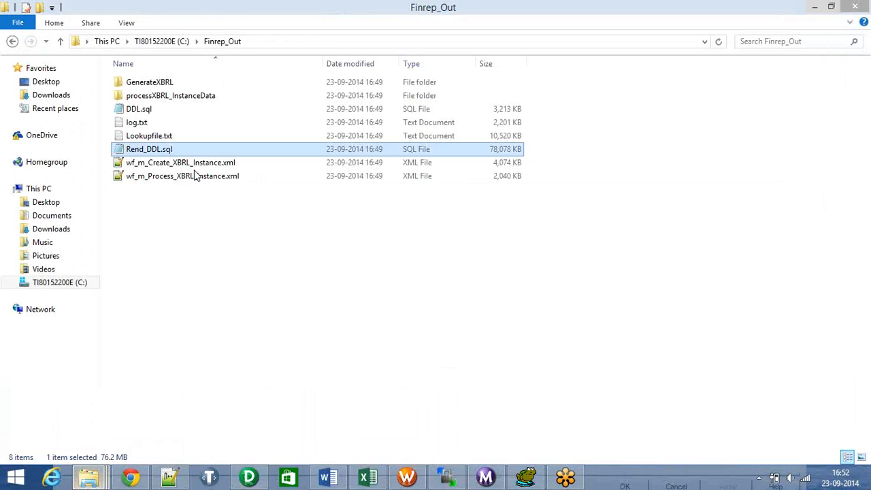
left_click(145, 99)
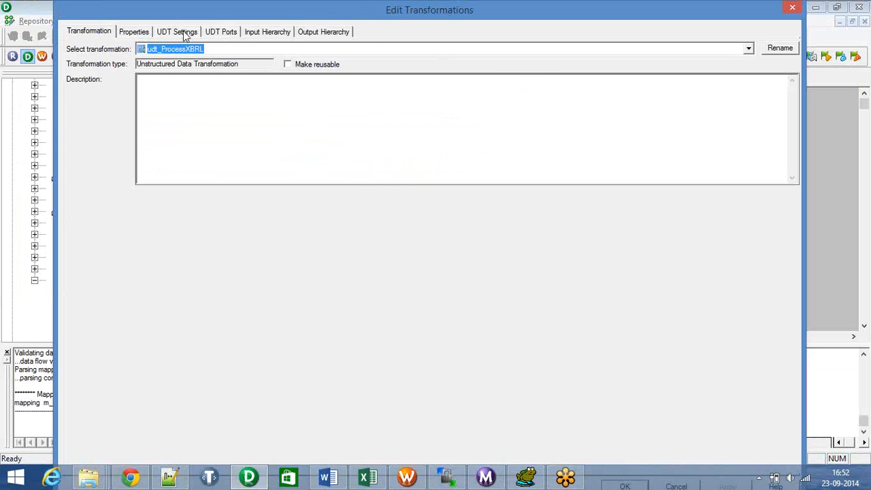
left_click(183, 31)
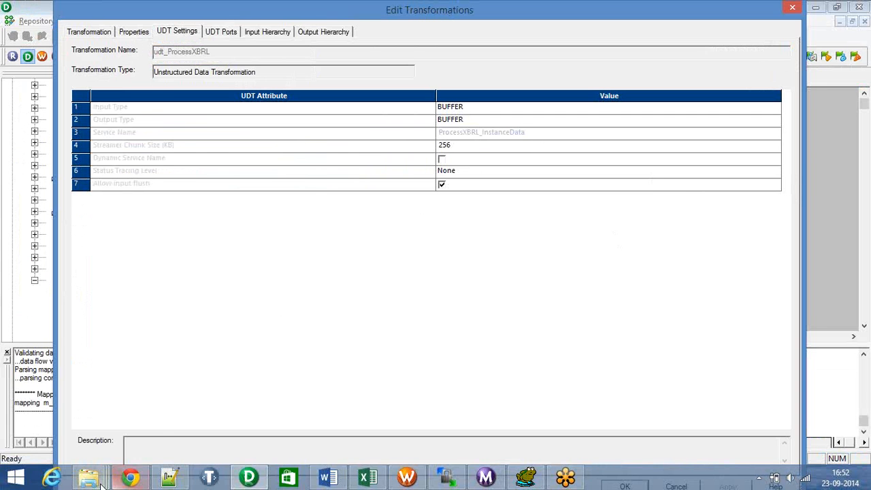
mouse_move(107, 473)
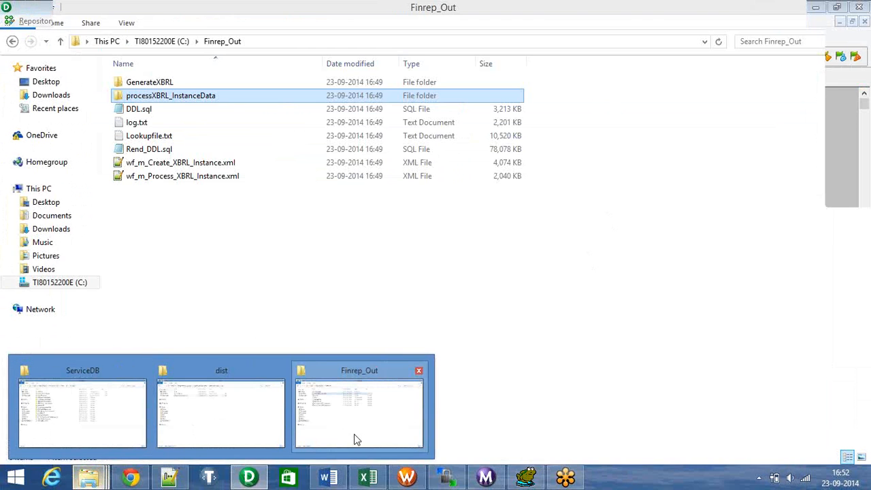
left_click(357, 440)
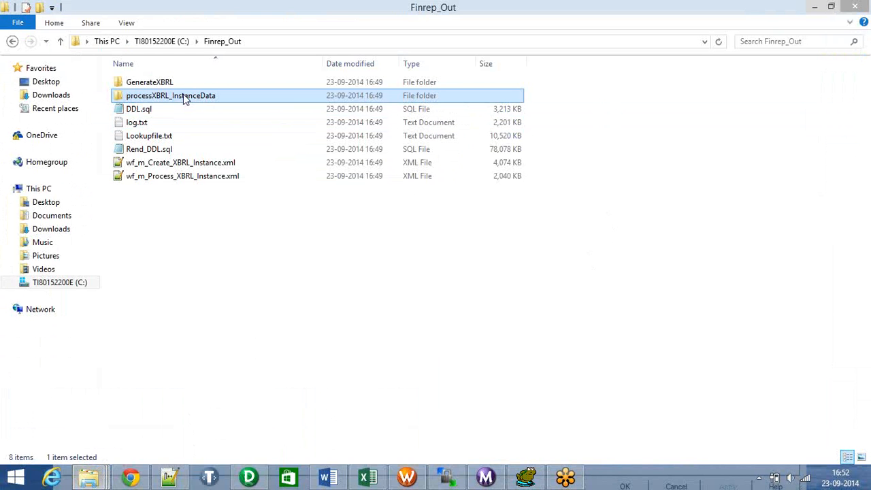
mouse_move(185, 99)
left_click(249, 476)
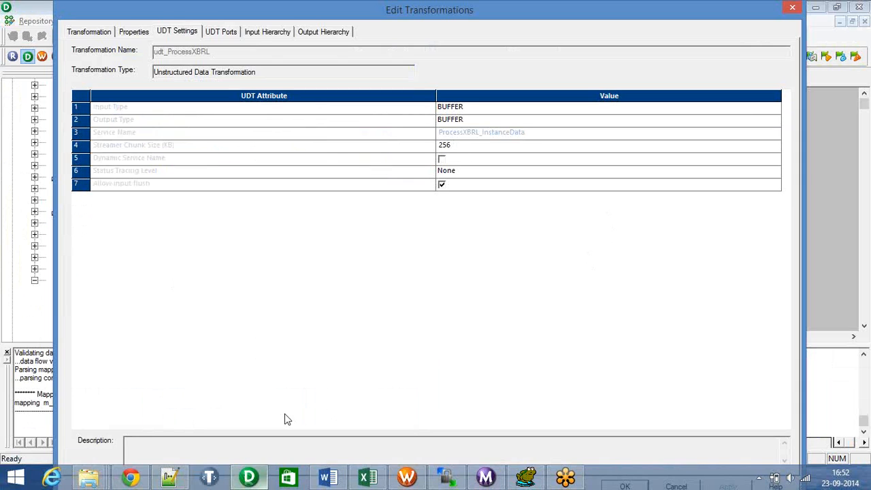
left_click(792, 7)
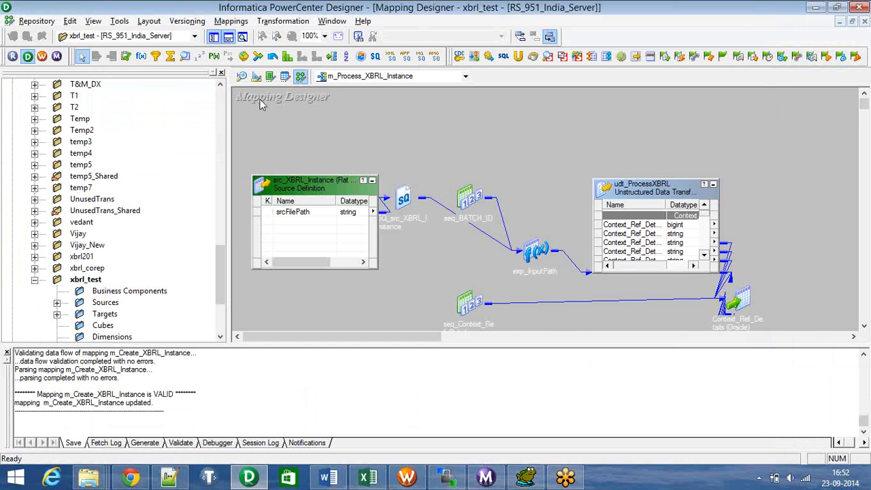
Step: Review the initial values of the mapping parameters $$OutputPath, $$XBRL_JarPath and $$EntityResolverPath, reading the jar path to its end
left_click(233, 21)
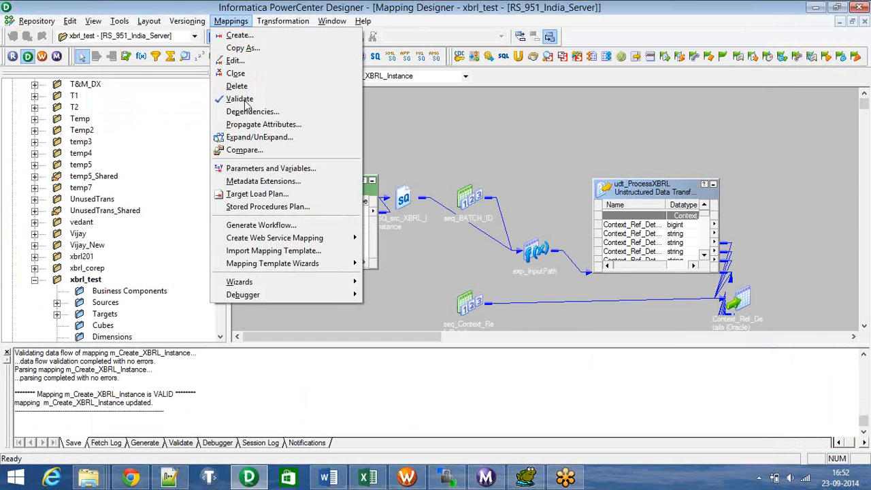
left_click(253, 168)
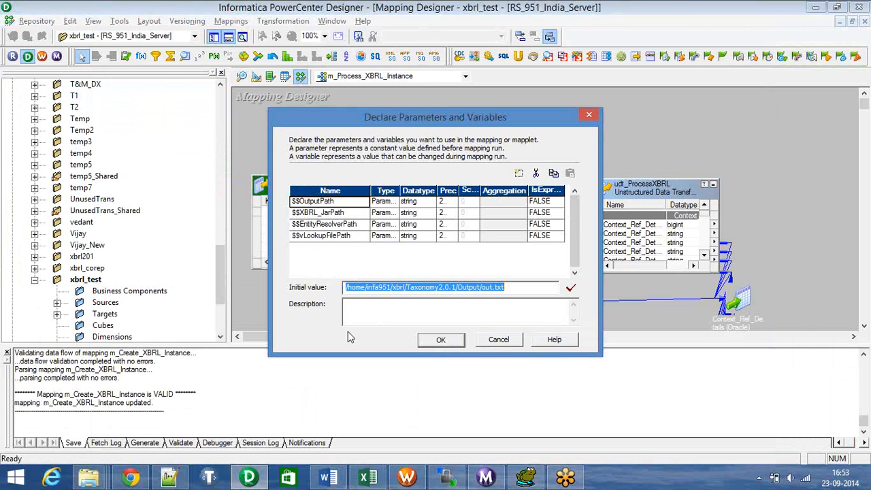
left_click(342, 213)
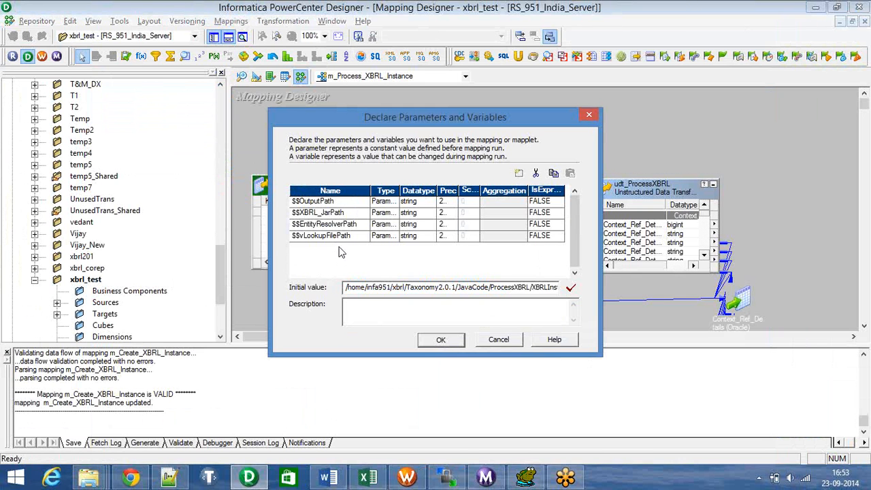
left_click(501, 287)
key("End")
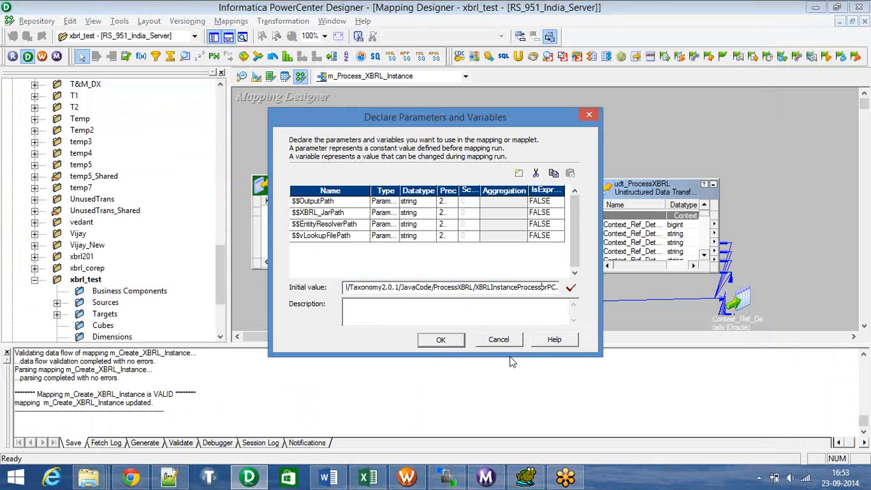
key("End")
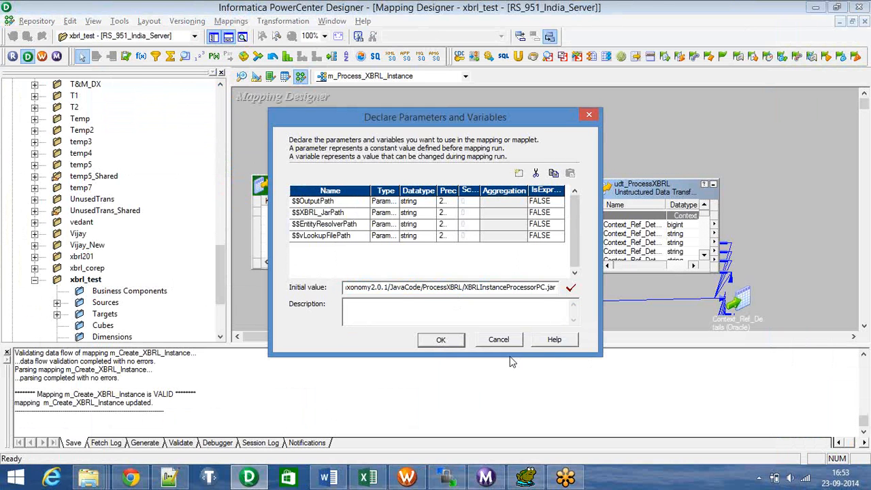
left_click(343, 224)
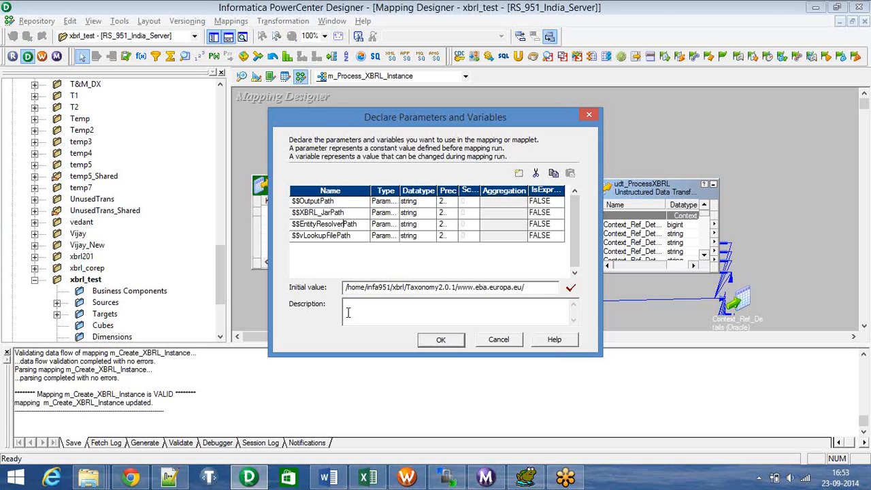
Step: Check the initial value of $$vLookupFilePath against Lookupfile.txt in the Finrep_Out folder, and close the parameter declarations
left_click(353, 236)
mouse_move(88, 479)
left_click(352, 440)
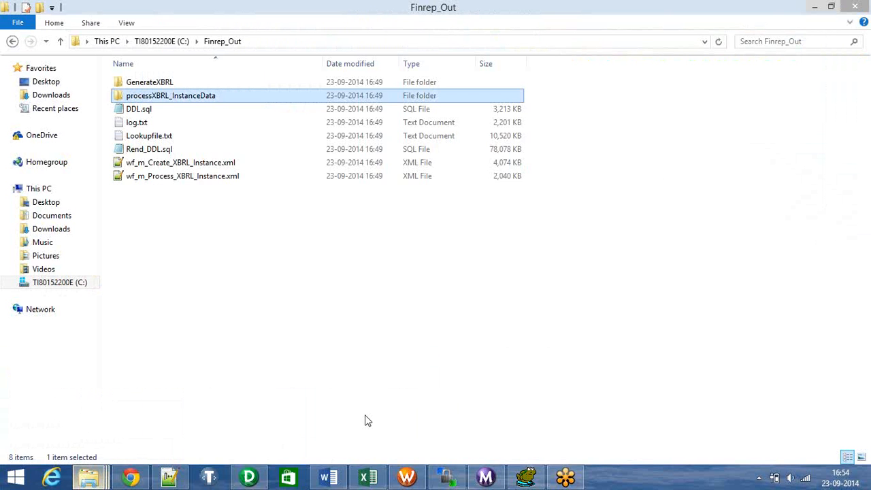
left_click(148, 139)
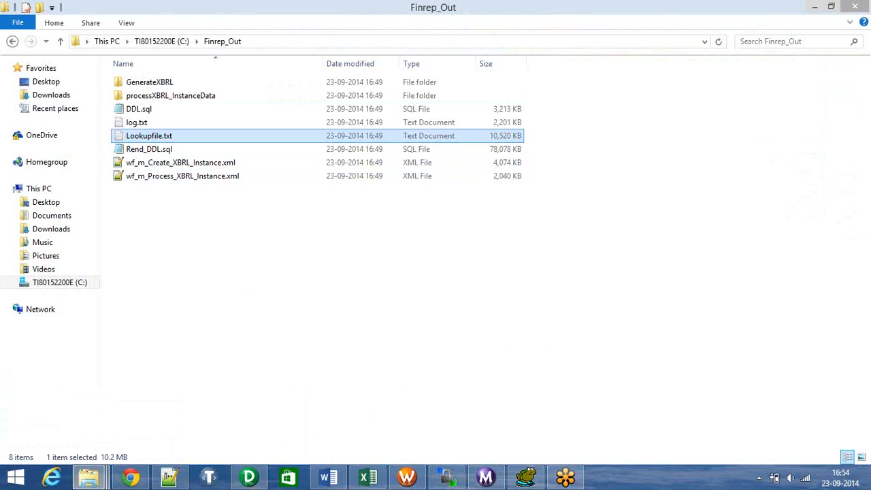
left_click(243, 476)
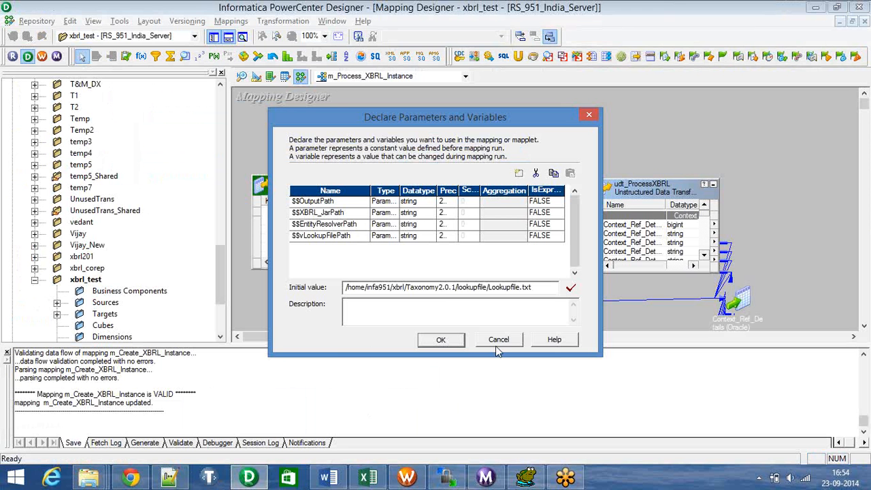
left_click(452, 344)
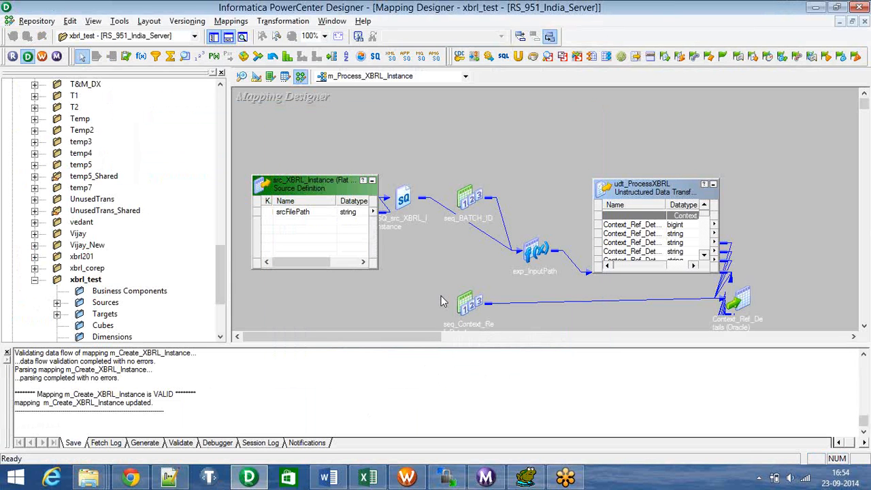
Step: Switch to Informatica PowerCenter Workflow Manager and open the wf_m_Process_XBRL_Instance workflow from the xbrl_test folder
left_click(406, 477)
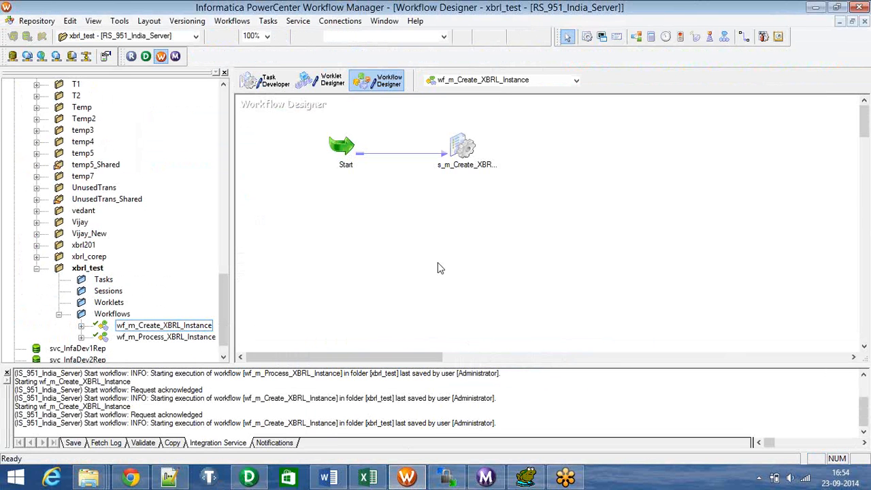
right_click(163, 337)
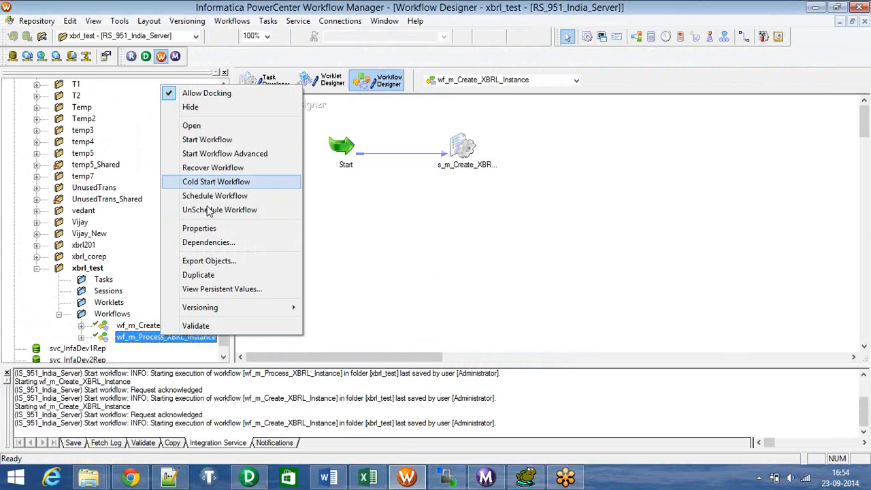
left_click(194, 126)
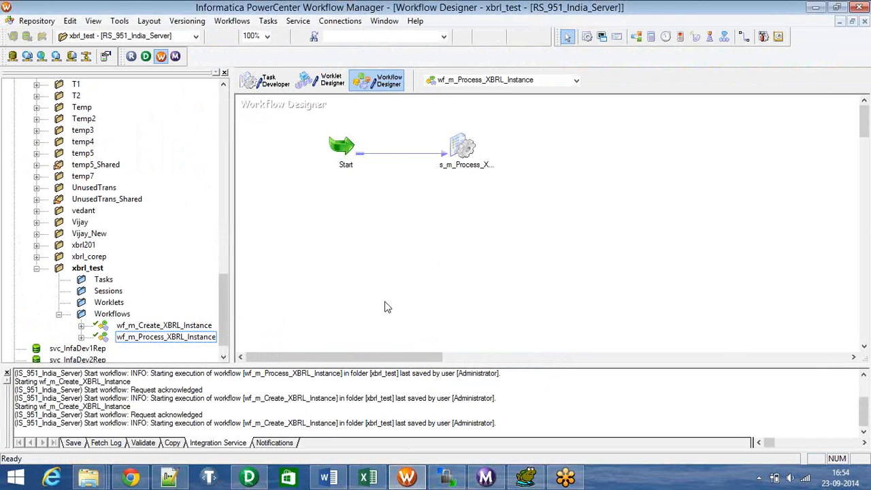
Step: Examine the s_m_Process_XBRL_Instance session's properties and mapping, including the source file directory and file name of SQ_src_XBRL_Instance
double_click(462, 145)
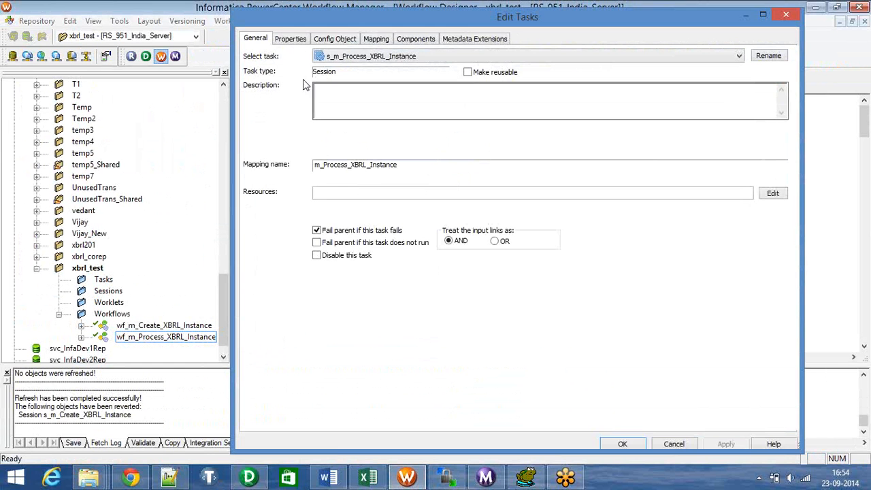
left_click(290, 40)
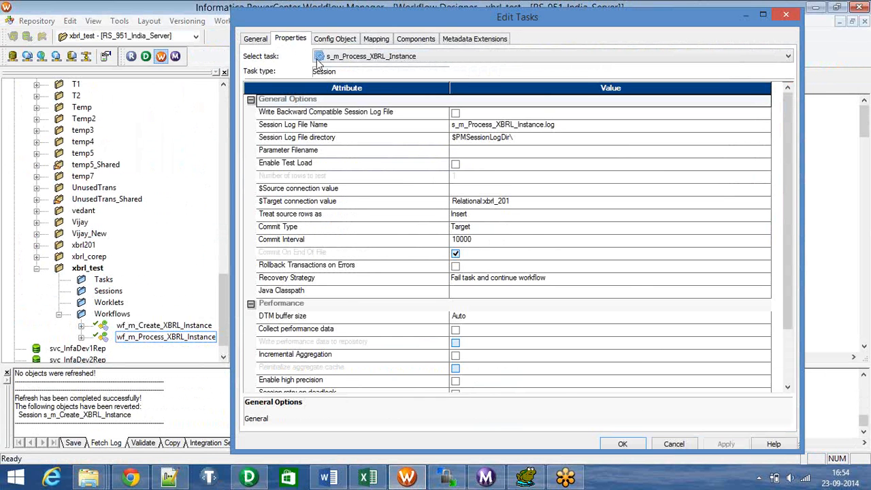
left_click(376, 41)
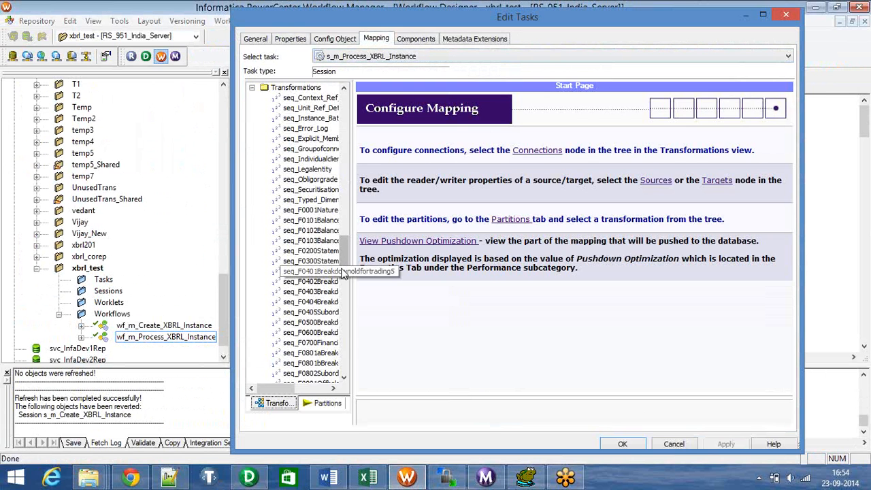
scroll(327, 265, "down", 10)
scroll(316, 148, "up", 10)
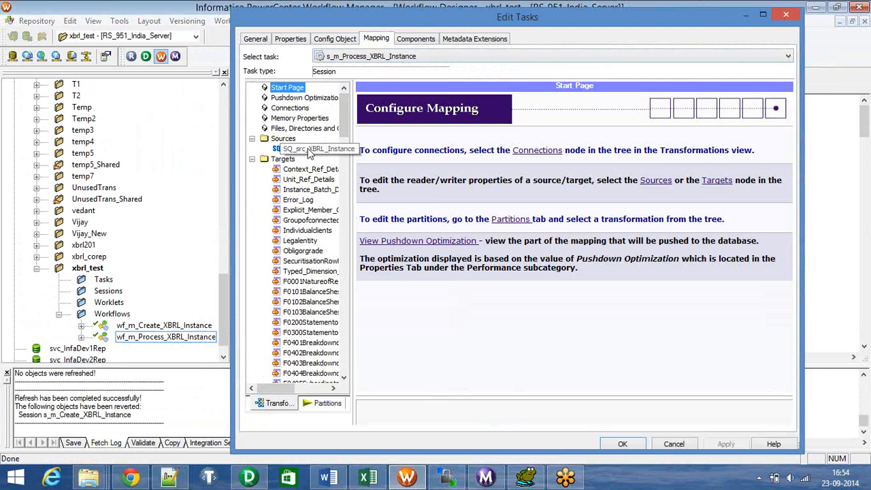
left_click(310, 149)
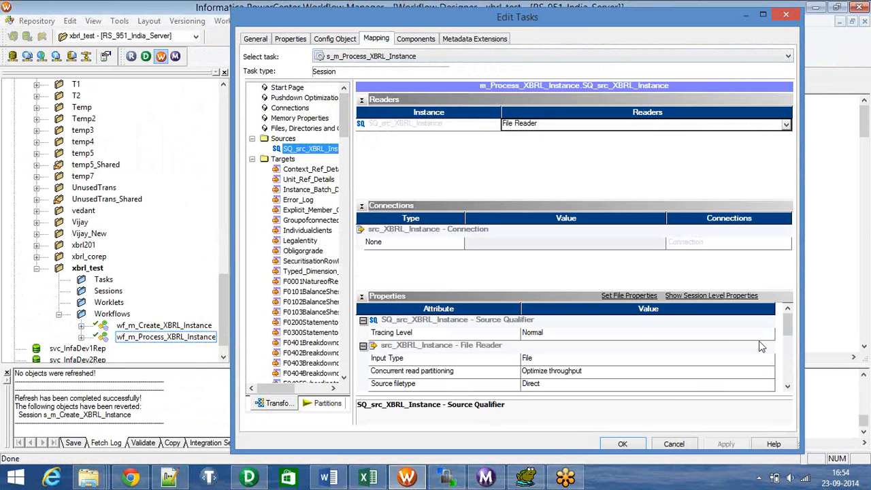
left_click_drag(787, 325, 789, 338)
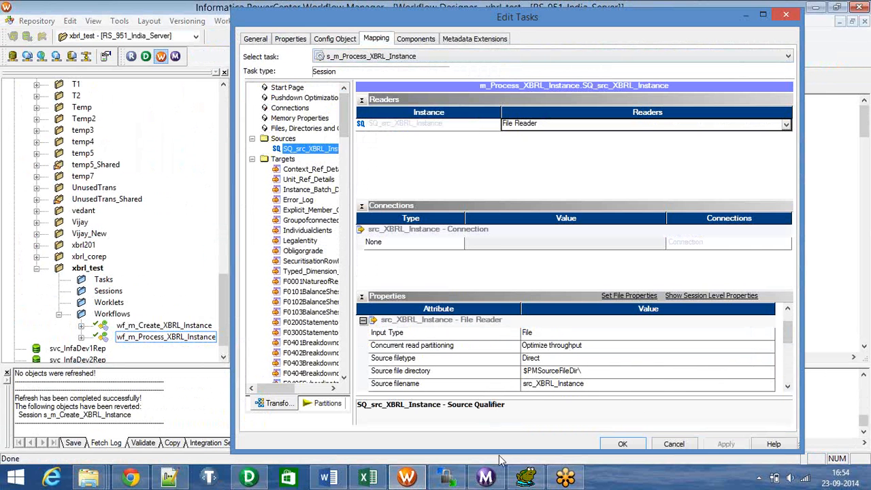
Step: Switch to WinSCP and open the remote folder /home/infa951/Informatica/9.5.1/server/infa_shared
left_click(458, 482)
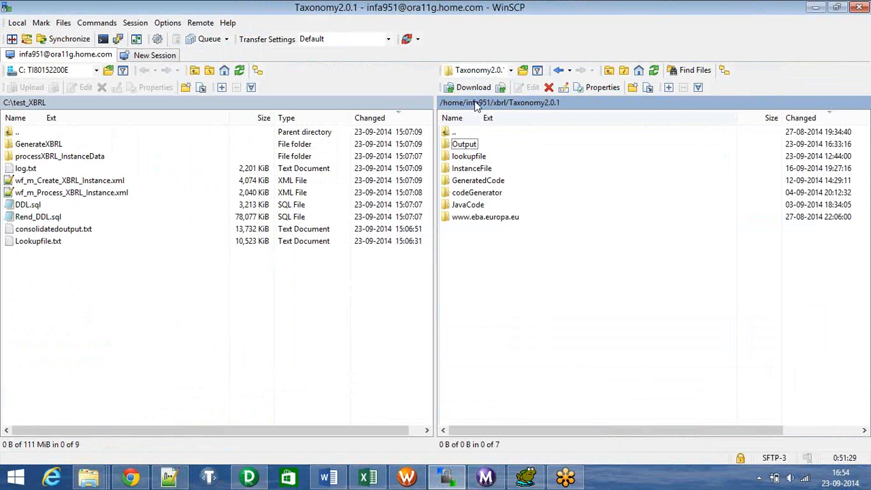
double_click(470, 130)
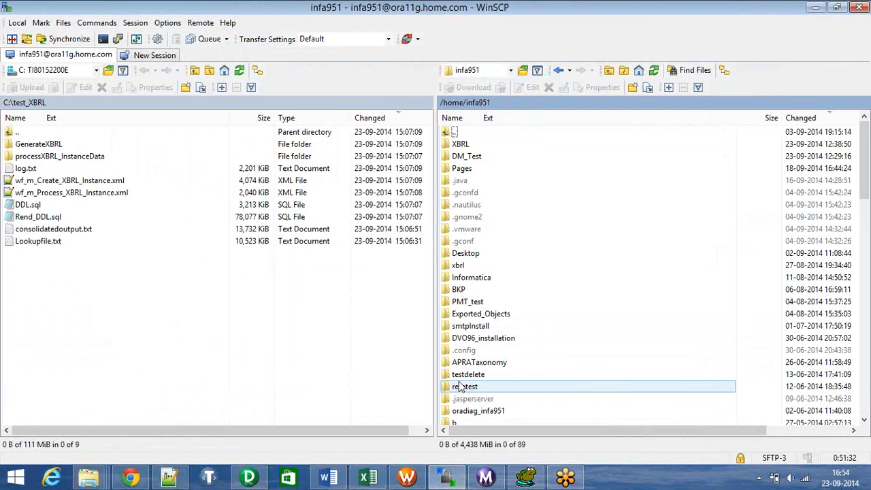
double_click(458, 277)
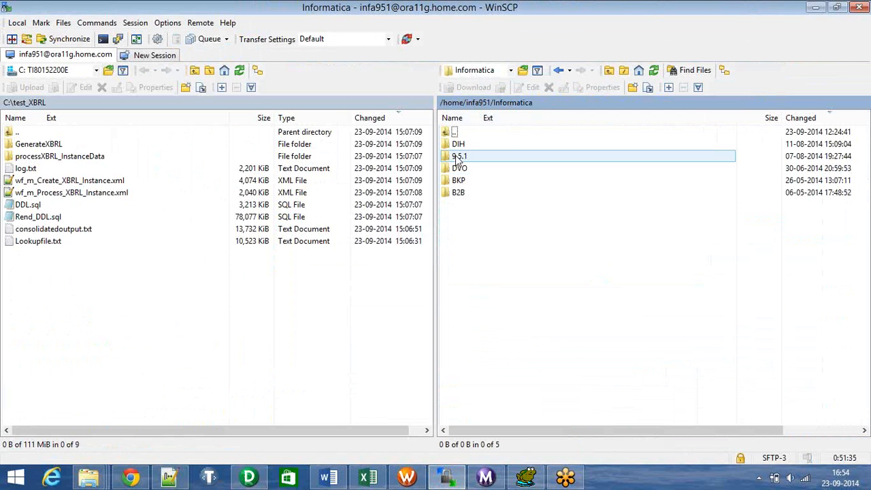
double_click(457, 156)
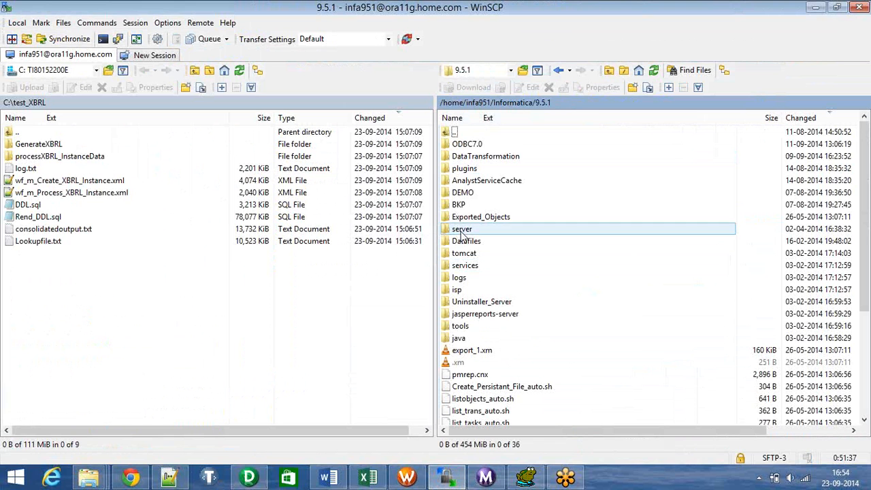
double_click(461, 231)
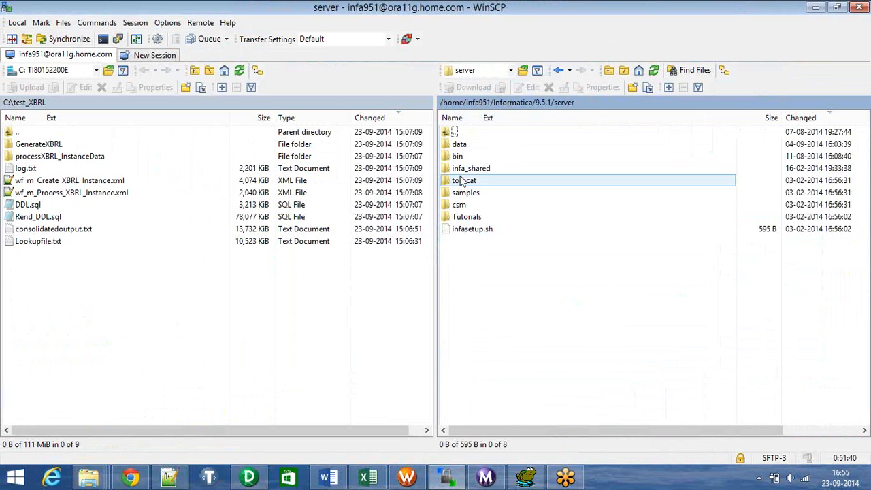
double_click(462, 169)
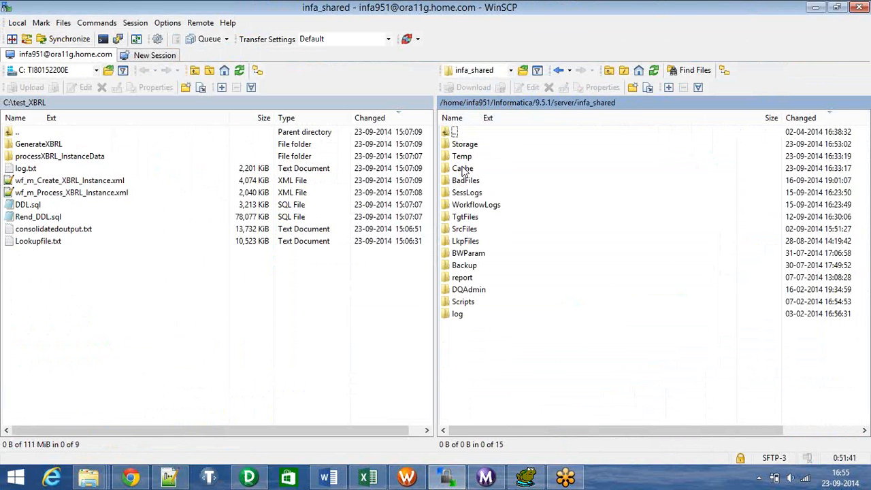
Step: Check the instance file path stored in src_XBRL_Instance in the SrcFiles folder, and close the file
double_click(465, 229)
left_click(467, 230)
double_click(469, 181)
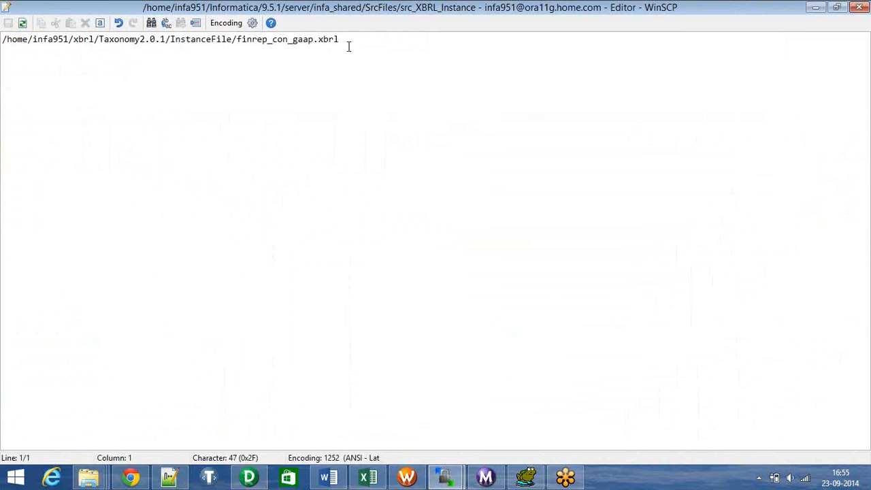
left_click(852, 7)
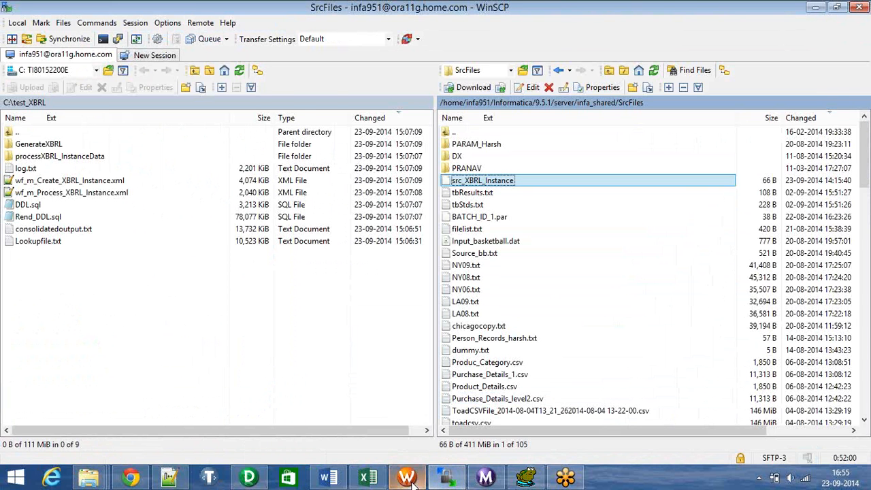
Step: Return to Workflow Manager, close the session's task settings without saving, and start the wf_m_Process_XBRL_Instance workflow
left_click(408, 476)
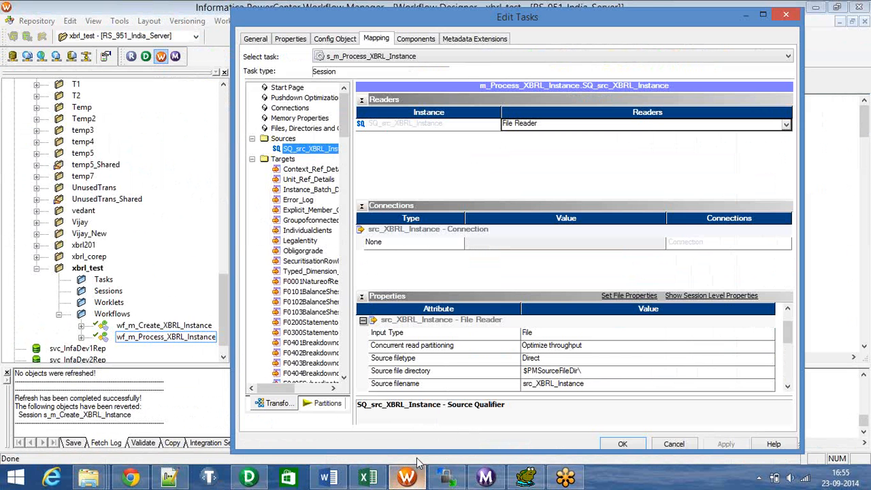
left_click(677, 445)
left_click(388, 231)
right_click(400, 195)
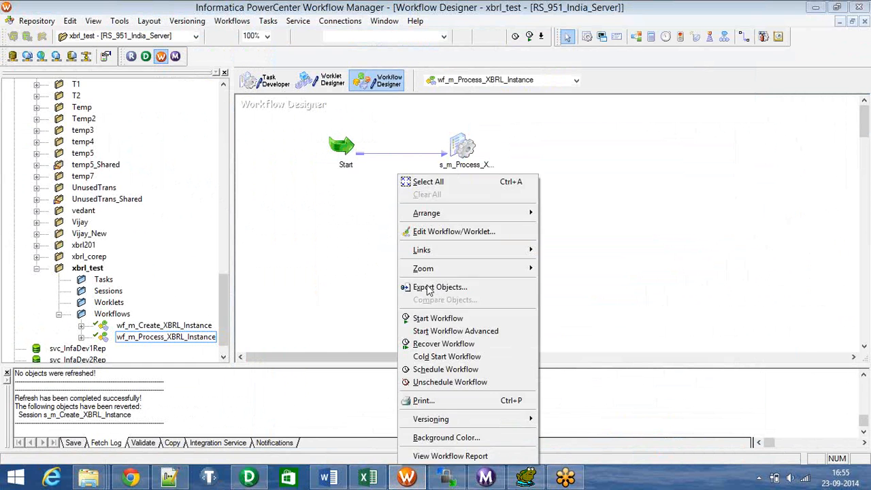
left_click(421, 318)
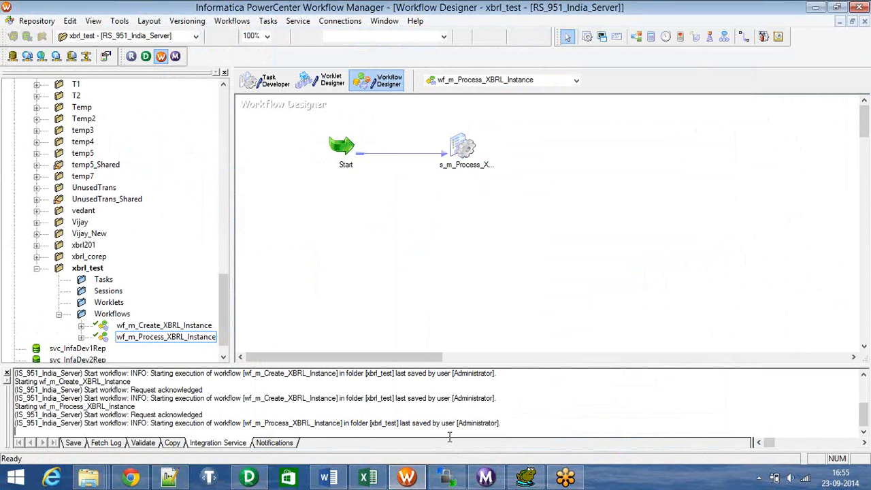
Step: Switch to Workflow Monitor and view the source and target statistics of the running s_m_Process_XBRL_Instance session
left_click(486, 478)
left_click(131, 207)
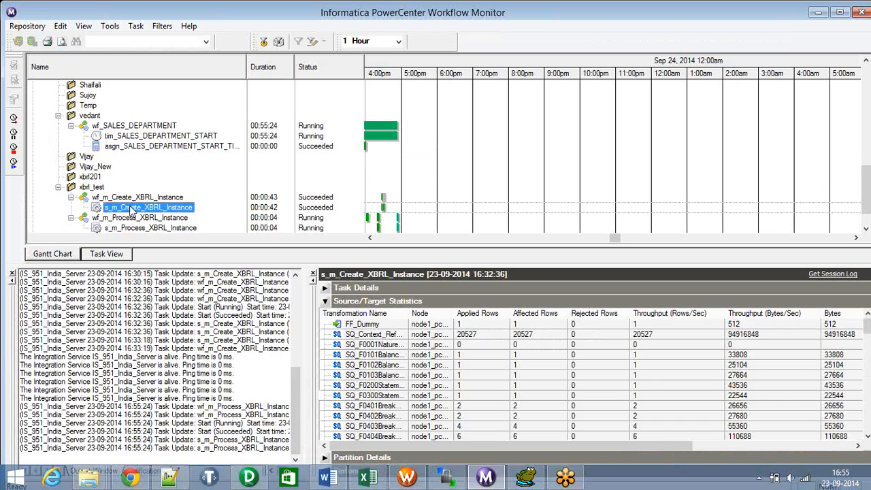
left_click(133, 217)
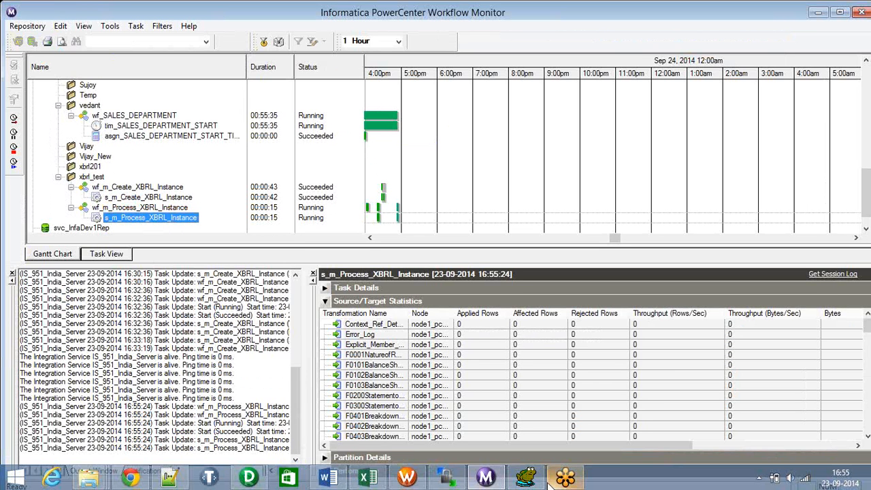
Step: Switch to Toad for Oracle and view the data of tables F1301BREAKDOWNONDGUARANTEES19 and F0101BALANCESHESITIONASSETS1
mouse_move(528, 479)
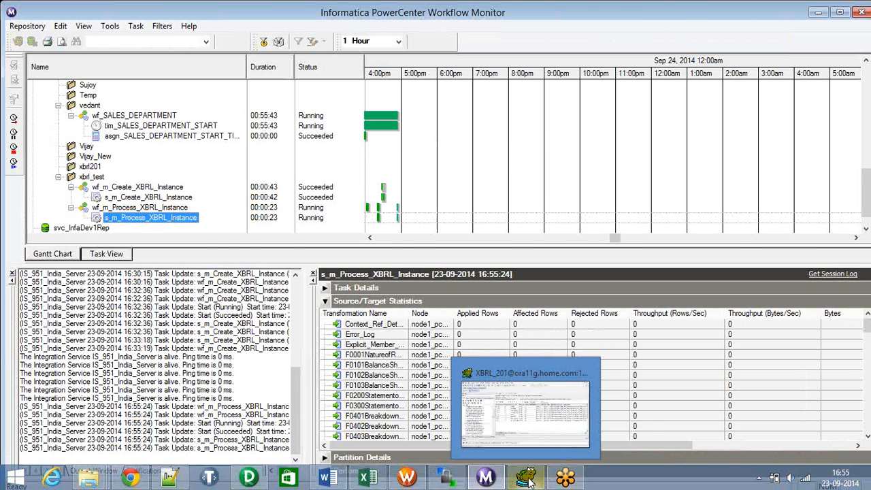
left_click(529, 480)
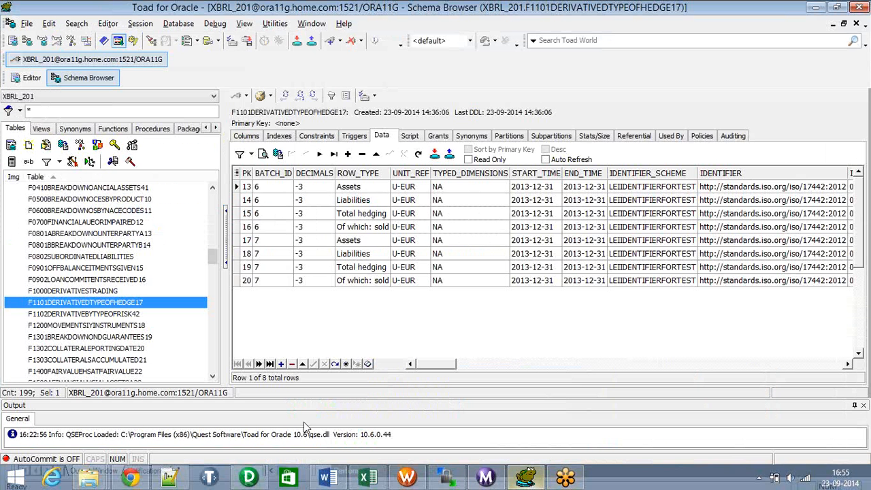
left_click(57, 337)
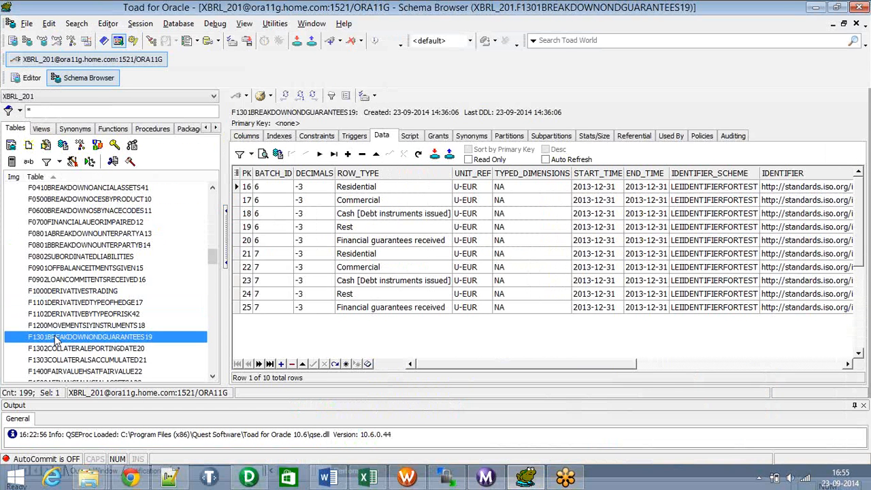
scroll(55, 326, "up", 8)
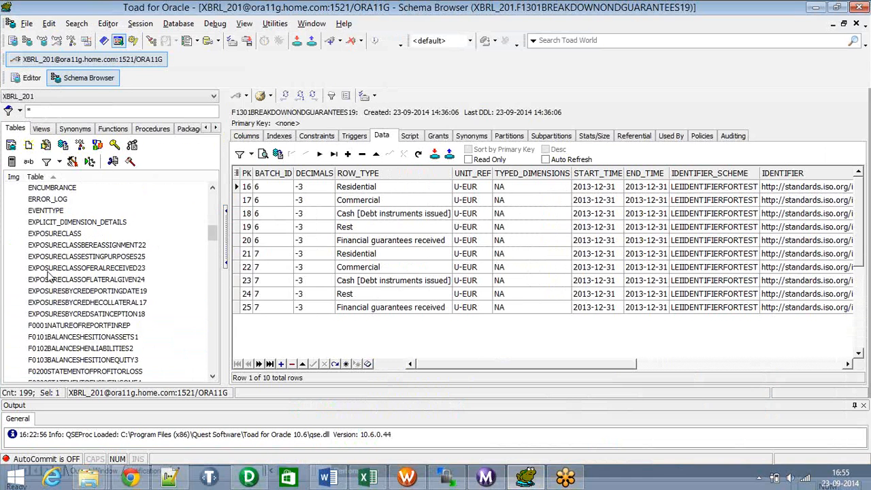
scroll(48, 276, "down", 1)
left_click(83, 302)
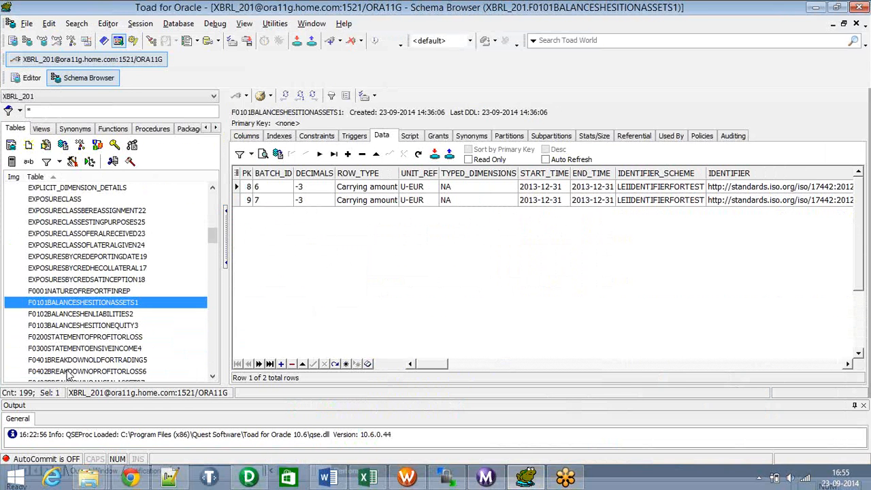
Step: View the data of F0200STATEMENTOFPROFITORLOSS and the batch IDs and file names in INSTANCE_BATCH_DETAILS
left_click(82, 338)
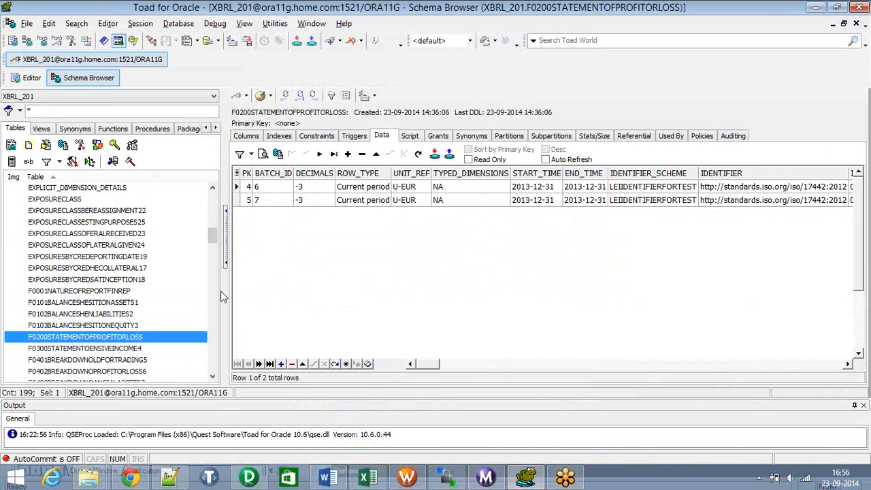
left_click_drag(213, 239, 212, 315)
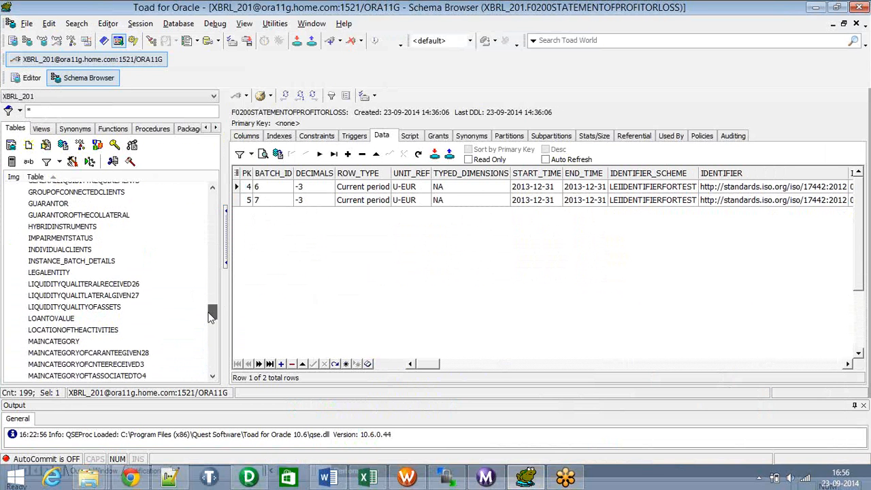
left_click(91, 263)
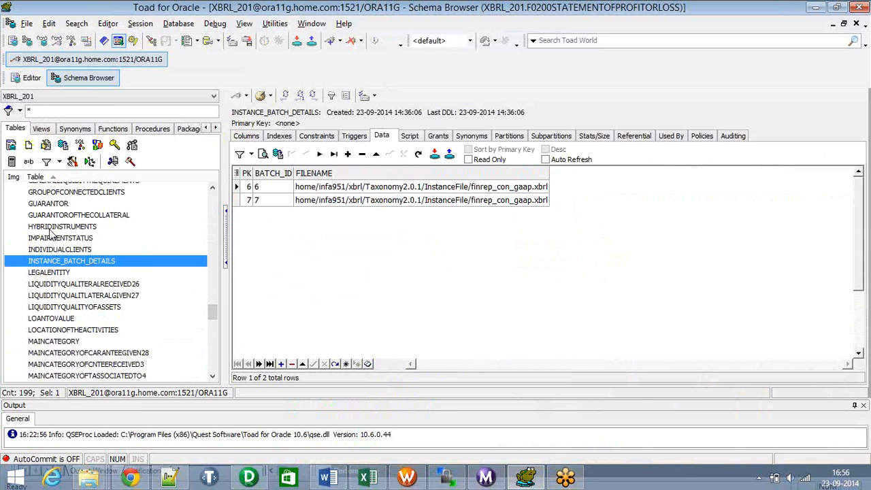
Step: Display the data of table F1102DERIVATIVEBYTYPEOFRISK42 and widen its ROW_TYPE column to read the row types
scroll(60, 253, "up", 9)
scroll(60, 253, "up", 6)
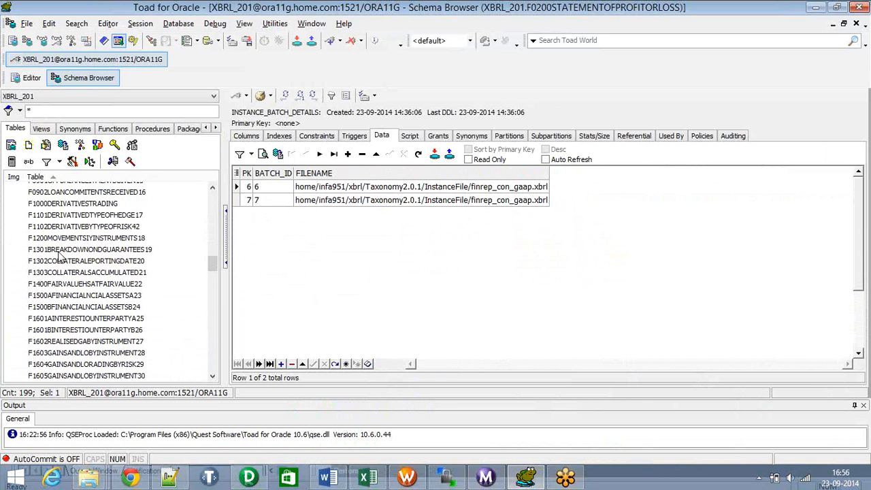
left_click(63, 228)
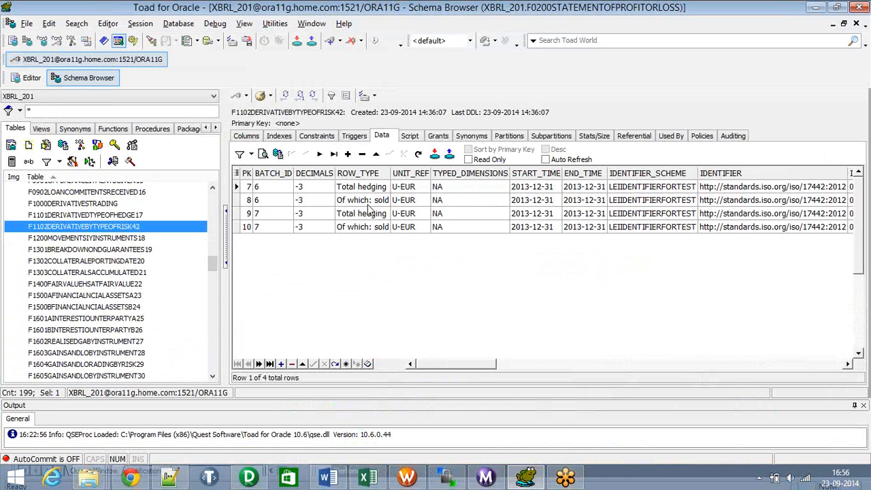
left_click_drag(392, 172, 413, 172)
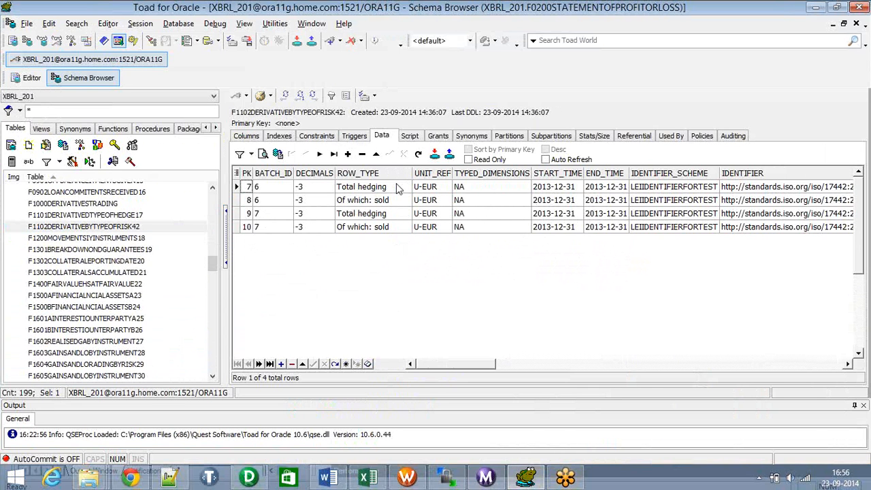
left_click(400, 189)
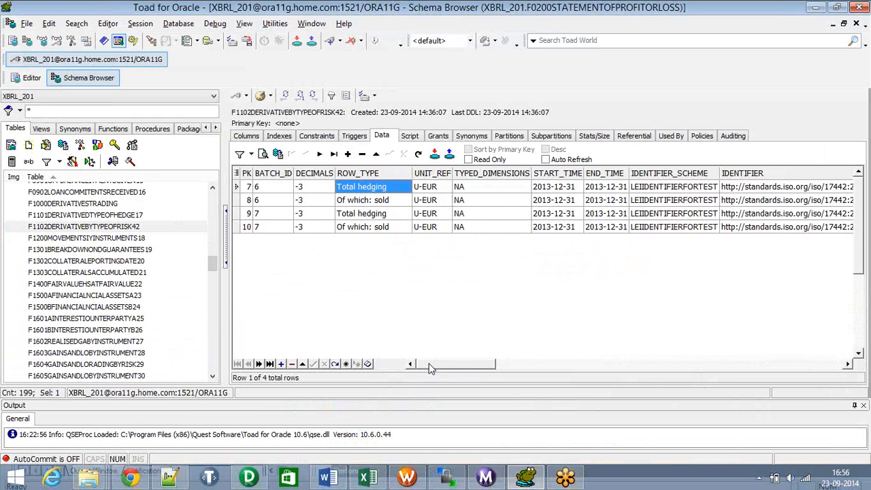
Step: Examine the typed dimensions, identifier scheme and identifier values of F1102DERIVATIVEBYTYPEOFRISK42
left_click_drag(430, 364, 442, 365)
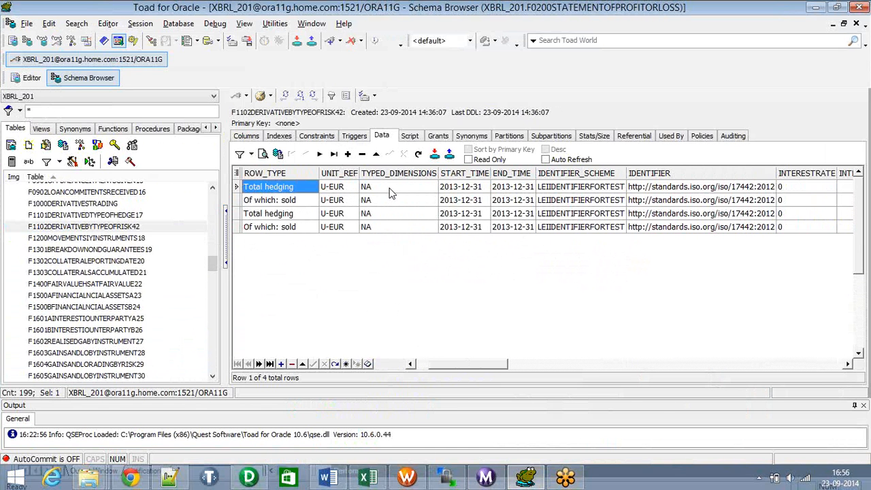
left_click_drag(474, 365, 491, 365)
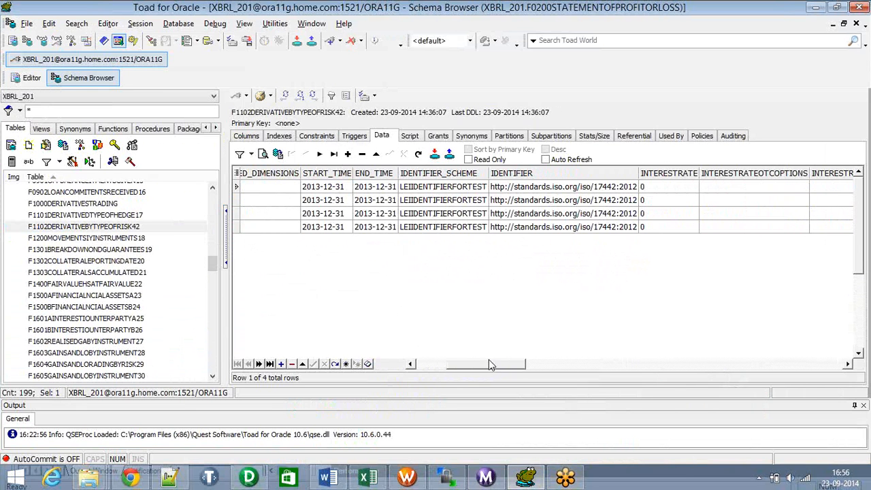
left_click(434, 193)
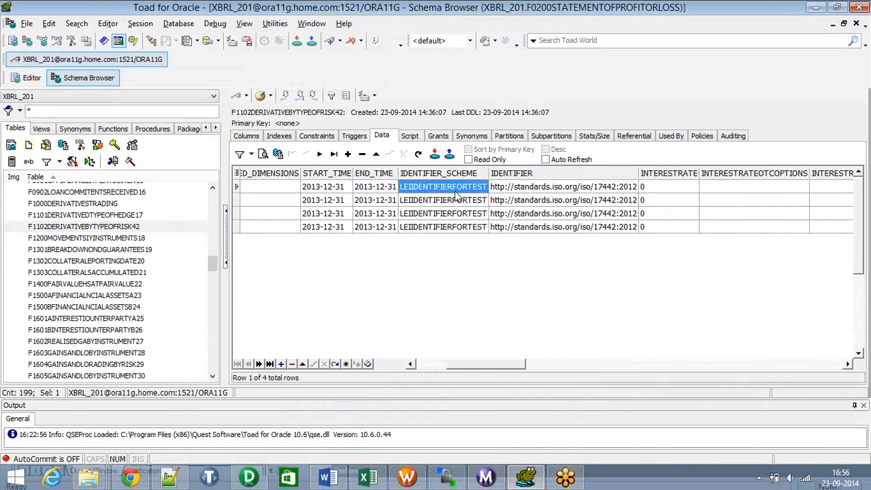
left_click(543, 191)
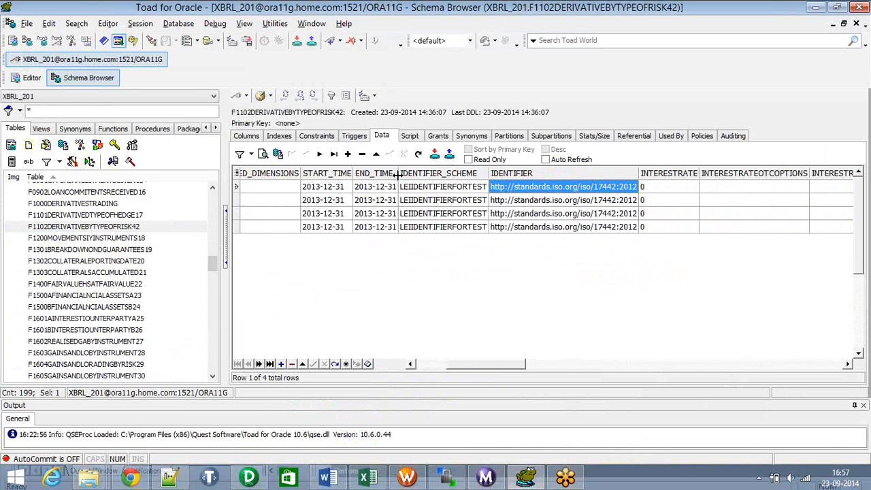
Step: Widen the START_TIME and END_TIME columns and review the interest rate columns beyond the identifier
left_click_drag(399, 176, 416, 176)
left_click_drag(353, 173, 364, 171)
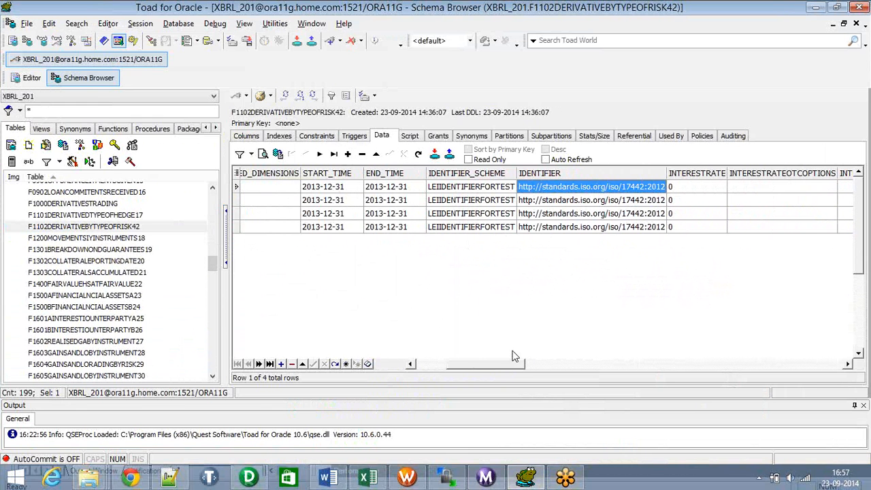
left_click_drag(510, 366, 521, 363)
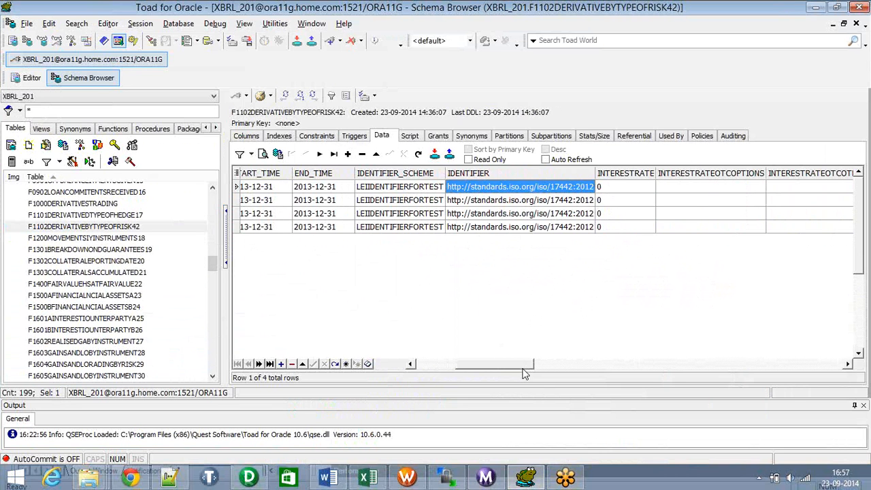
left_click_drag(525, 372, 95, 239)
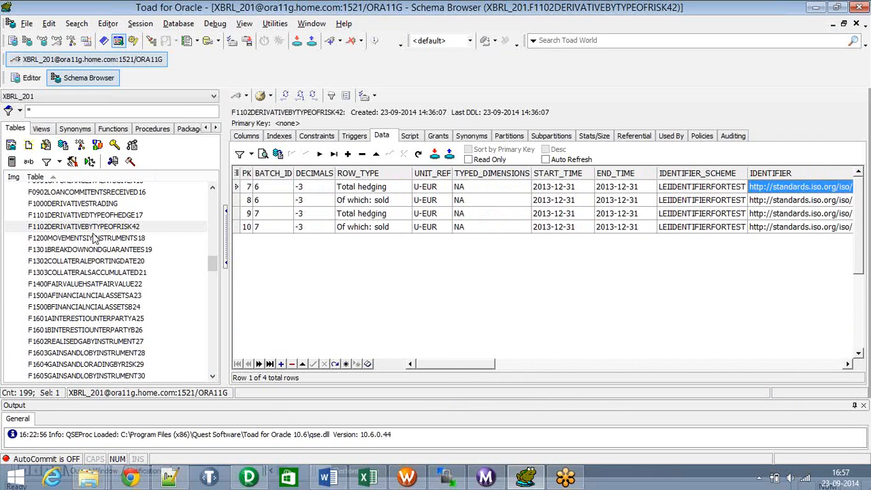
Step: View the rows of tables F1101DERIVATIVEDTYPEOFHEDGE17 and F1301BREAKDOWNONDGUARANTEES19 for comparison
left_click(81, 215)
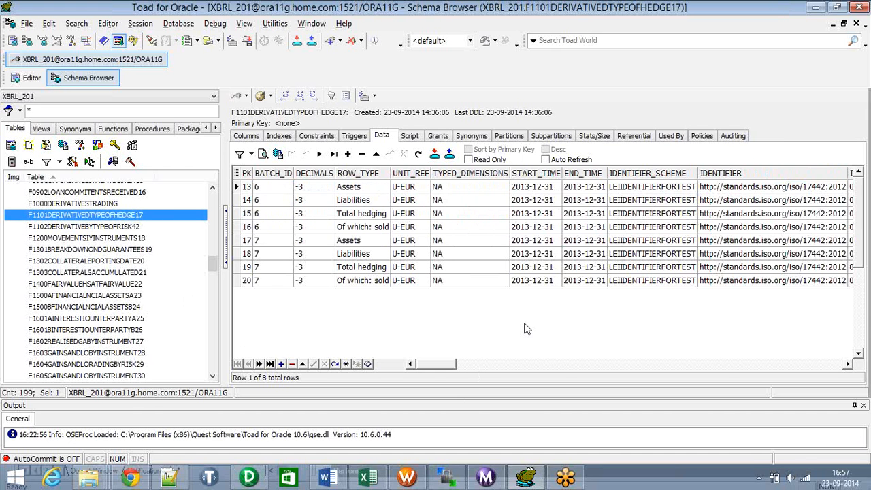
left_click_drag(439, 367, 404, 369)
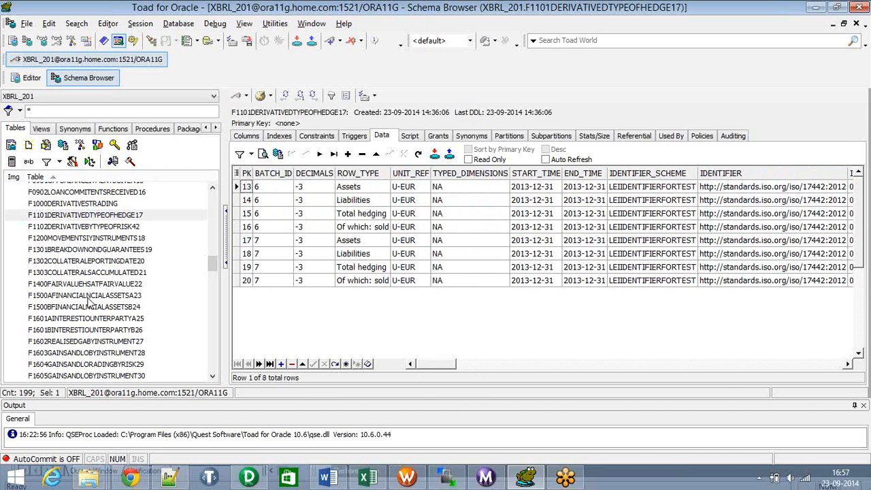
left_click(82, 249)
scroll(71, 272, "up", 15)
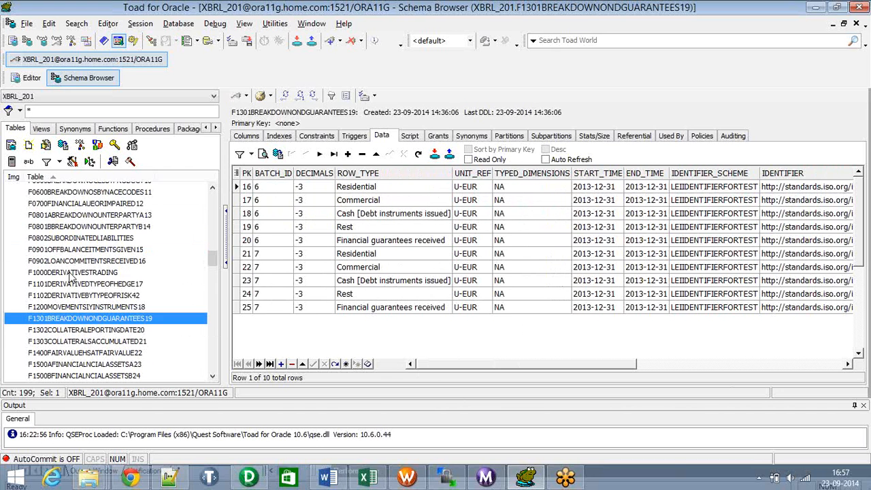
Step: View the taxonomy elements and descriptions in the ACCOUNTINGTREATMENT and ACCOUNTINGPORTFOLIO tables
scroll(72, 275, "up", 5)
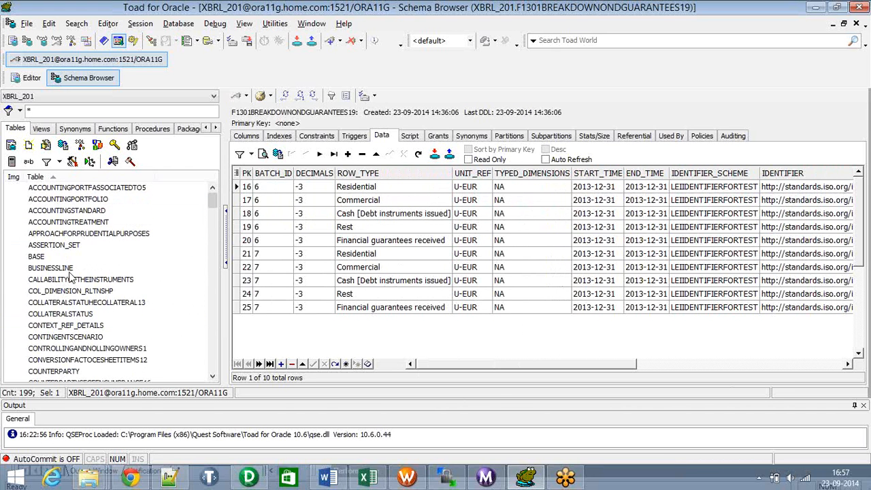
left_click(52, 223)
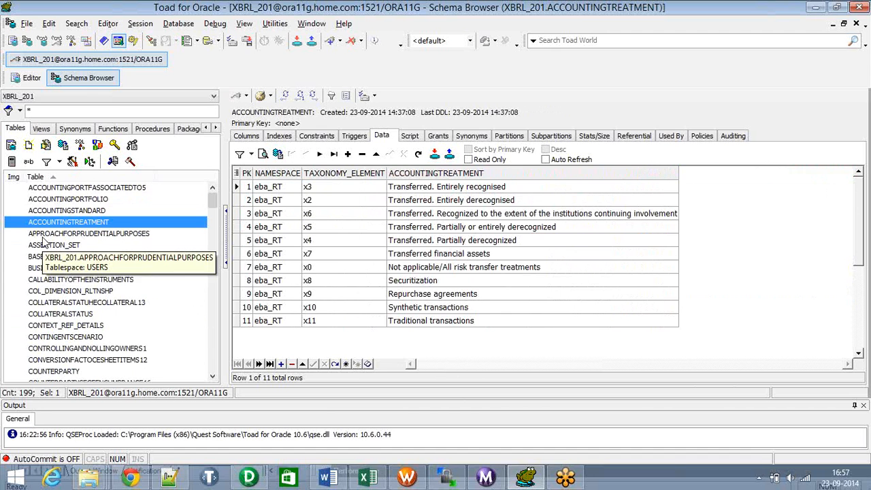
left_click(54, 203)
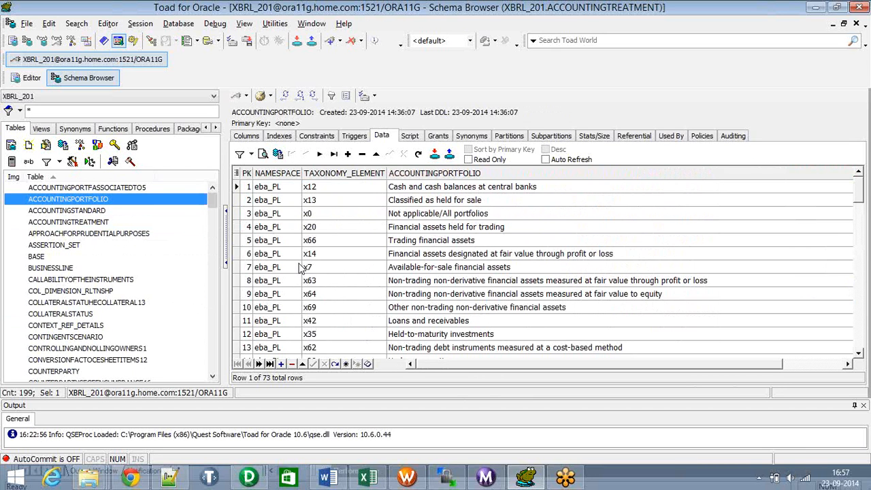
left_click(332, 306)
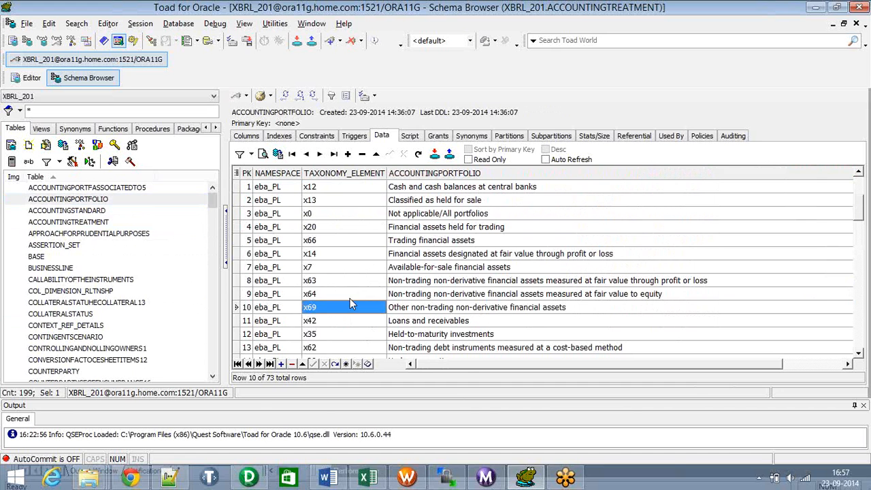
left_click(76, 211)
left_click(72, 222)
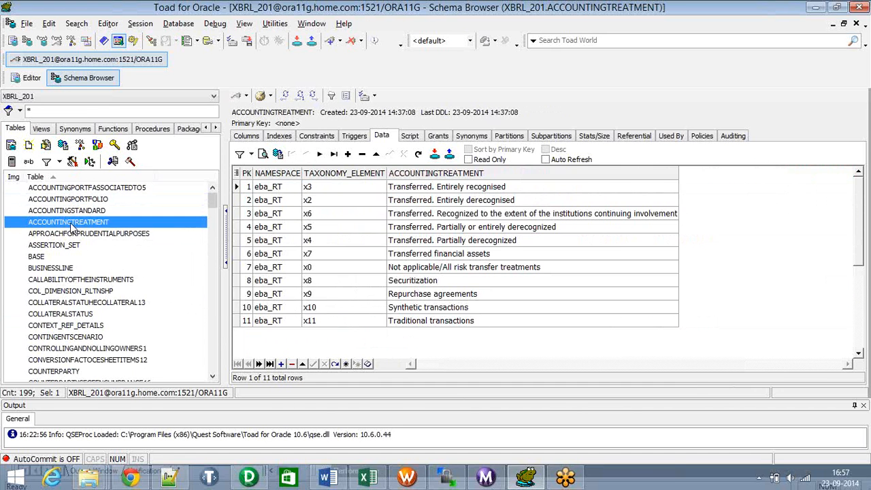
Step: Find the VALIDATION_RULE table at the end of the table list and display its data
scroll(91, 304, "down", 4)
scroll(90, 304, "down", 20)
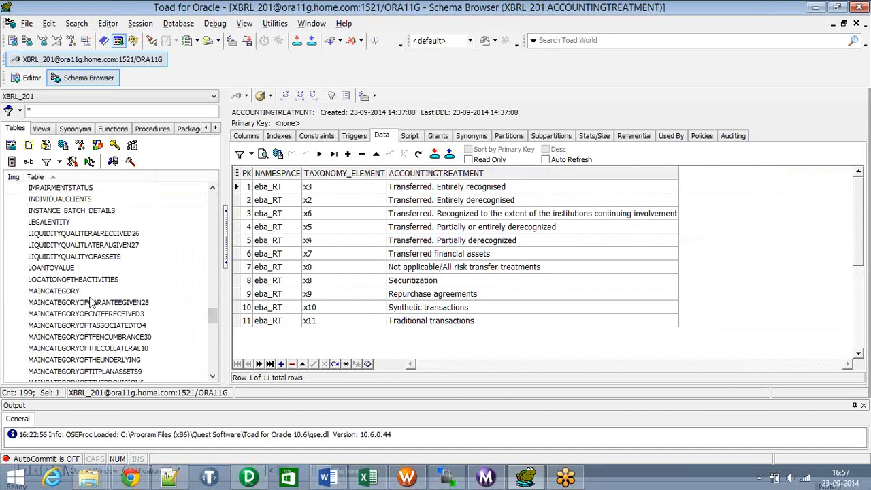
scroll(91, 304, "down", 6)
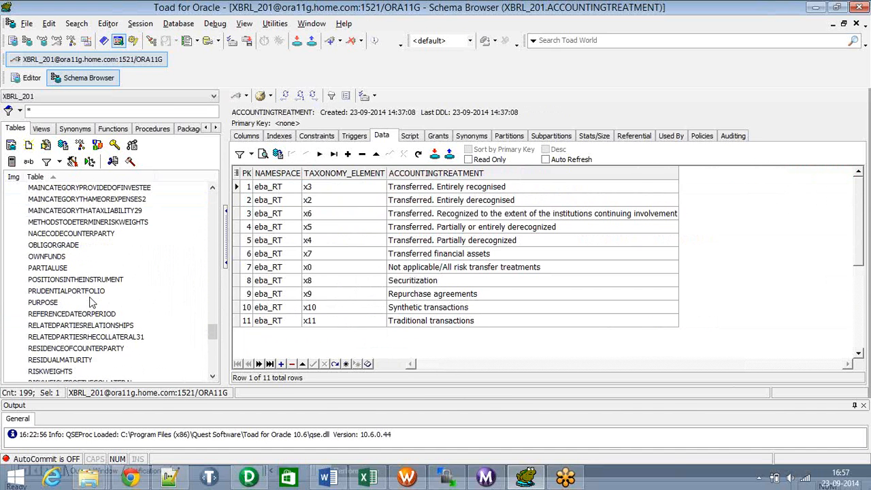
scroll(91, 304, "down", 12)
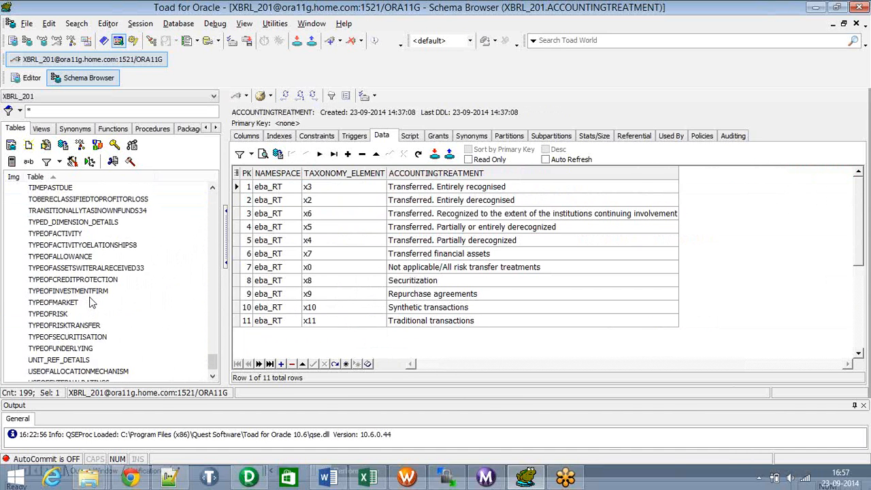
left_click(67, 376)
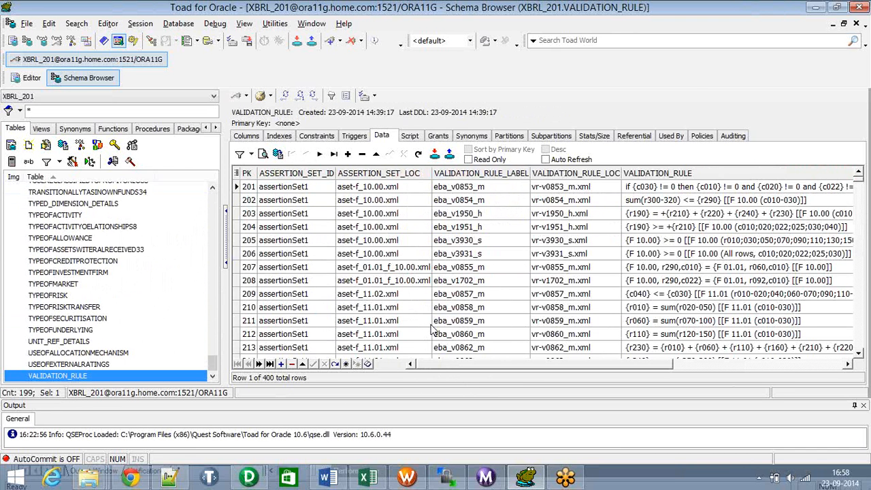
Step: View the data of table TYPEOFINVESTMENTFIRM and browse the neighbouring taxonomy and FINREP tables
left_click(63, 275)
scroll(61, 296, "up", 15)
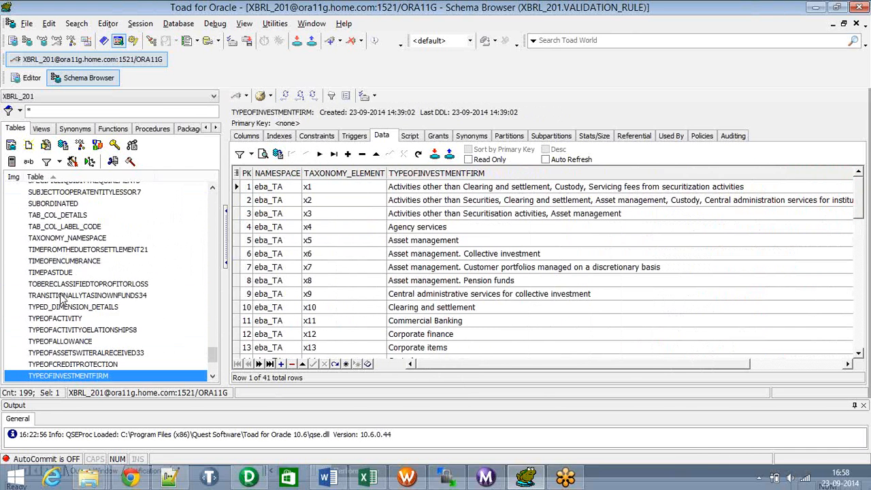
scroll(62, 298, "up", 3)
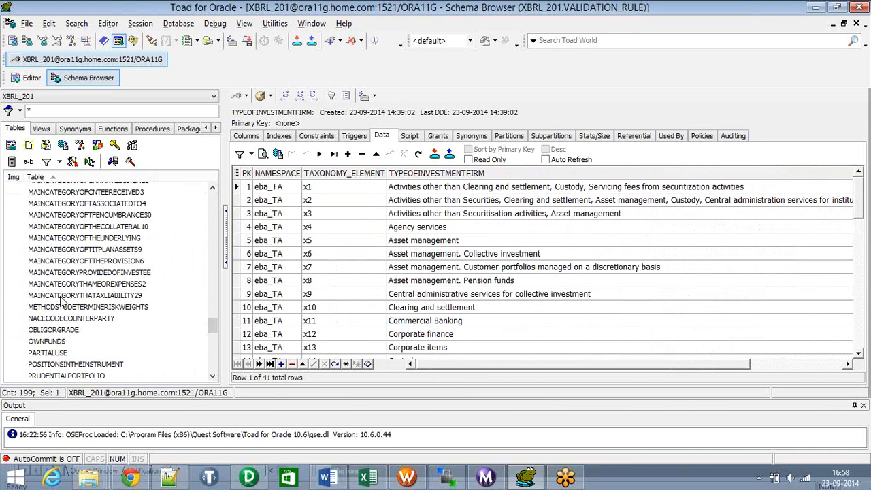
scroll(62, 300, "up", 12)
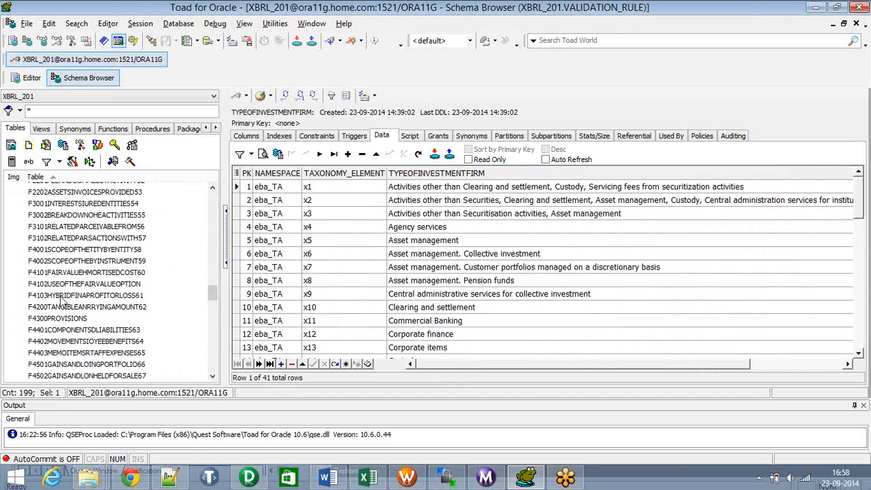
scroll(61, 300, "down", 10)
scroll(63, 301, "down", 10)
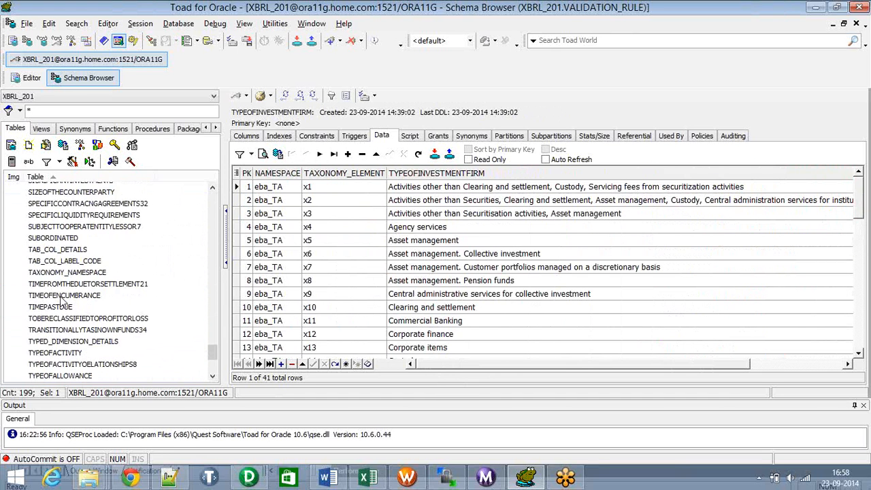
Step: Examine the labels, locations and expressions in VALIDATION_RULE, and view the units and measures in UNIT_REF_DETAILS
left_click(32, 375)
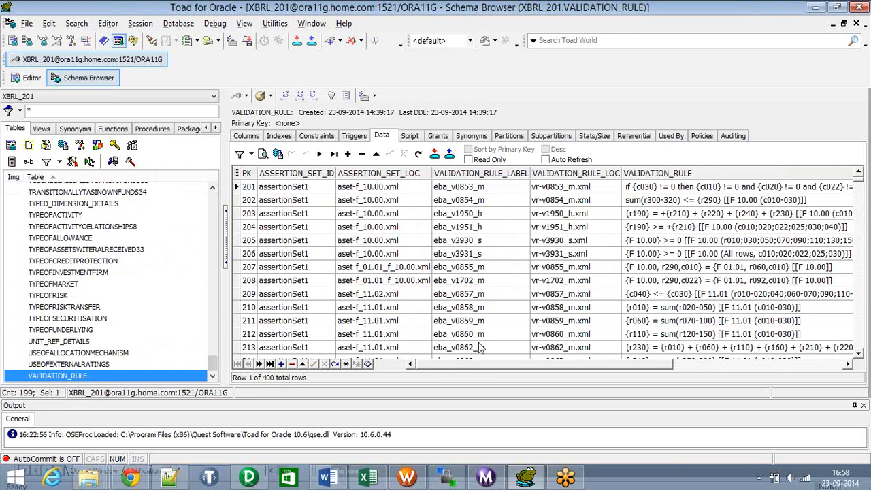
left_click_drag(534, 370, 602, 370)
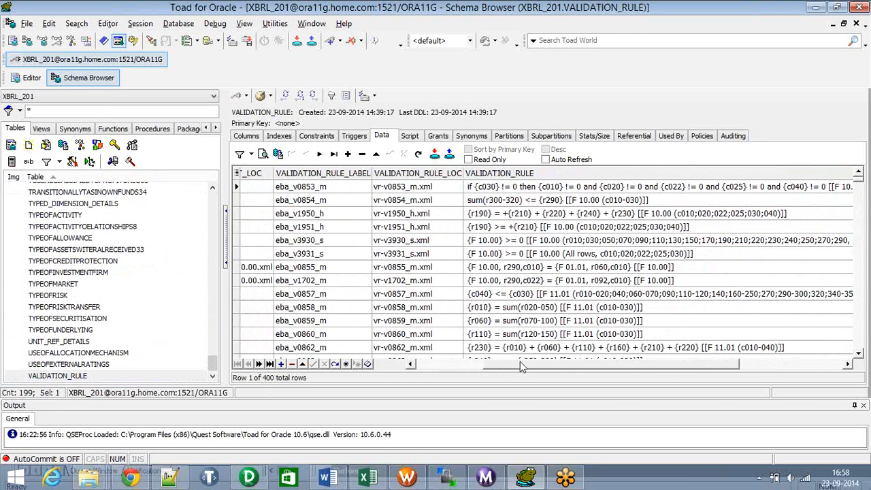
left_click_drag(520, 361, 115, 365)
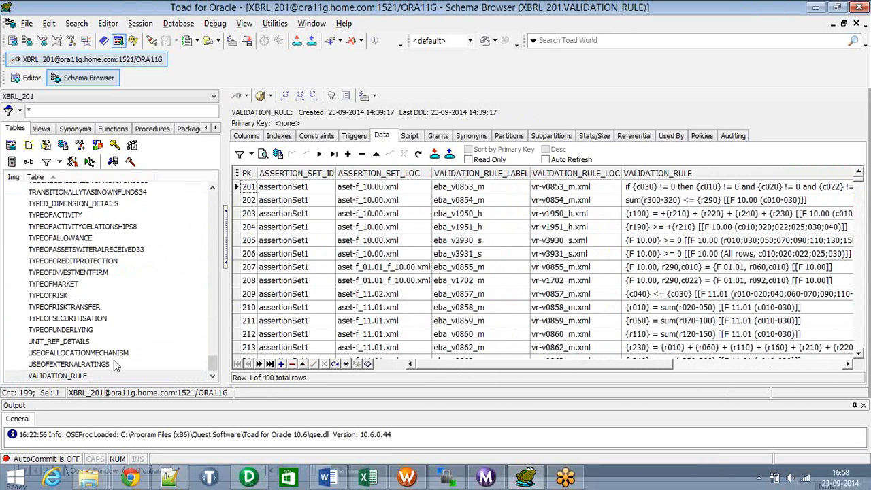
left_click(44, 342)
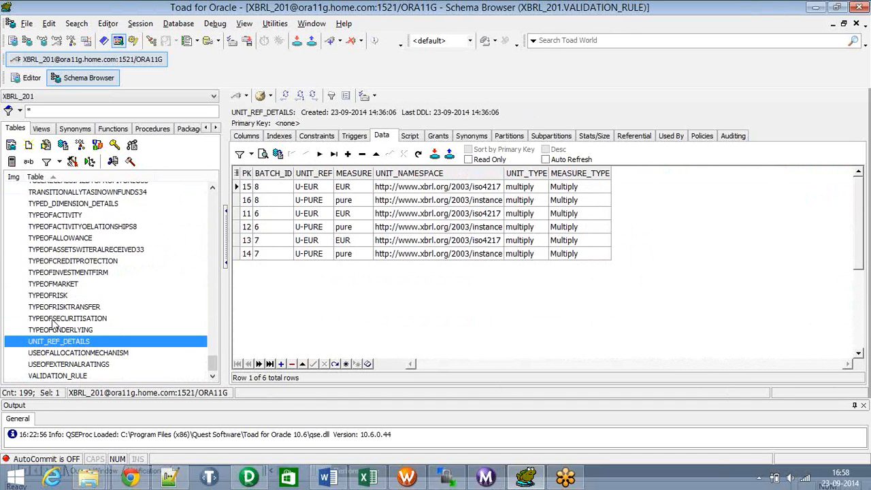
Step: Return to table F1102DERIVATIVEBYTYPEOFRISK42 and display its data
scroll(55, 325, "up", 10)
scroll(55, 325, "up", 5)
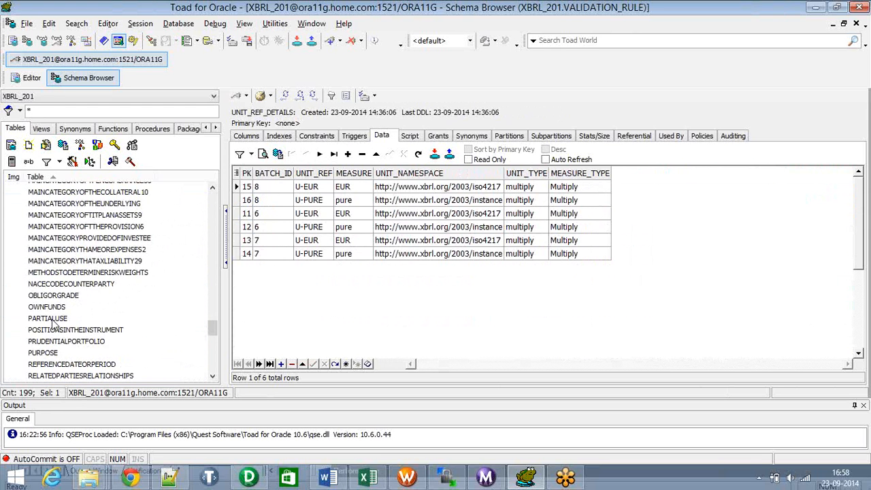
scroll(54, 325, "up", 20)
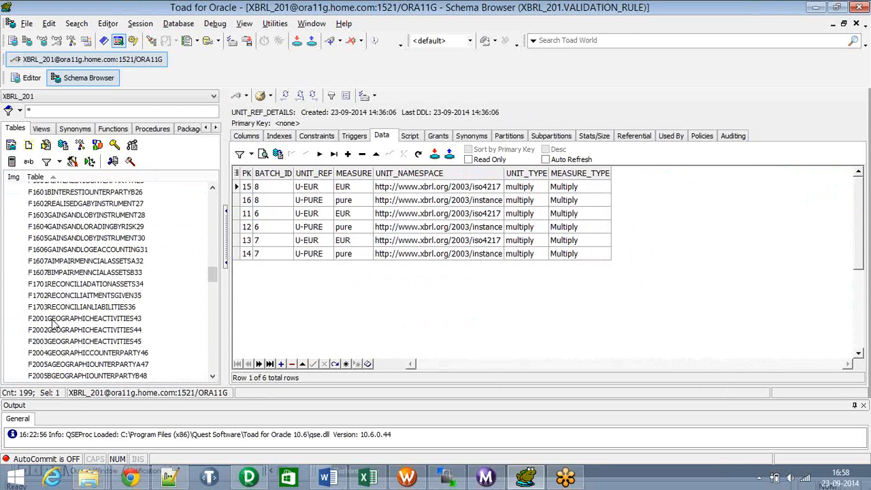
left_click(76, 227)
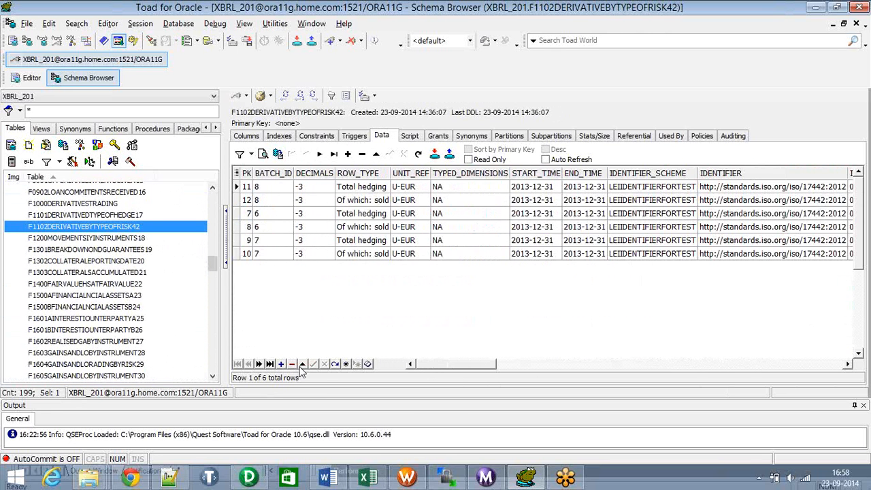
Step: Check the source/target statistics of s_m_Process_XBRL_Instance in Workflow Monitor, and return to Toad to inspect the first row's BATCH_ID in F1102DERIVATIVEBYTYPEOFRISK42
left_click(486, 478)
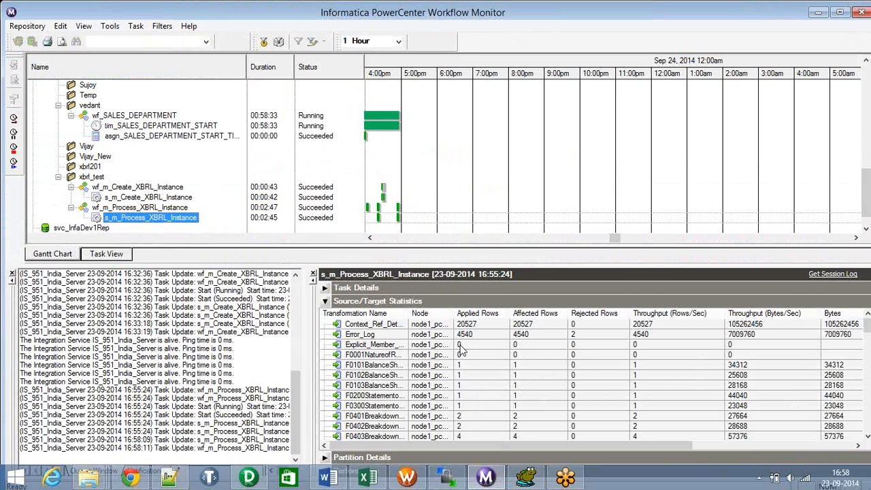
left_click(527, 479)
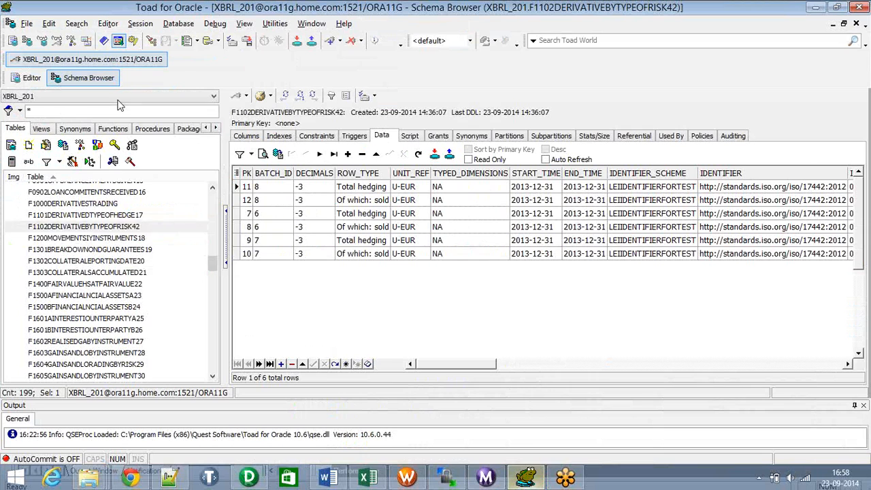
left_click(94, 226)
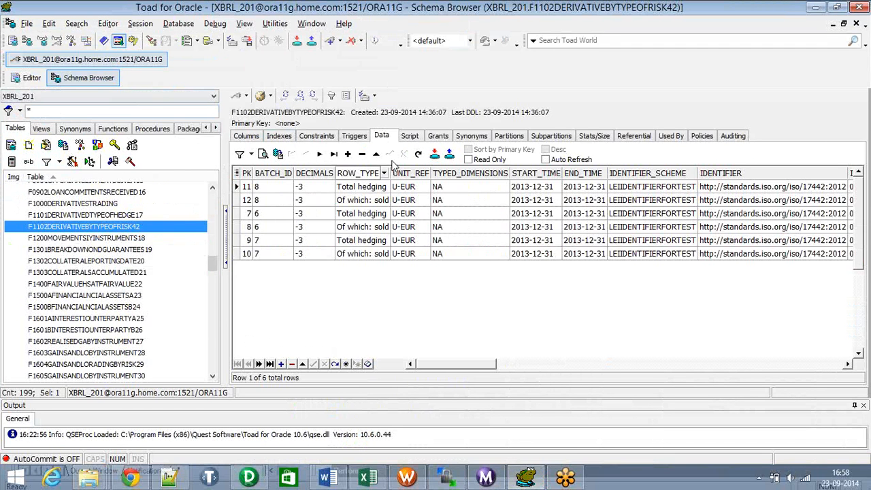
left_click(268, 192)
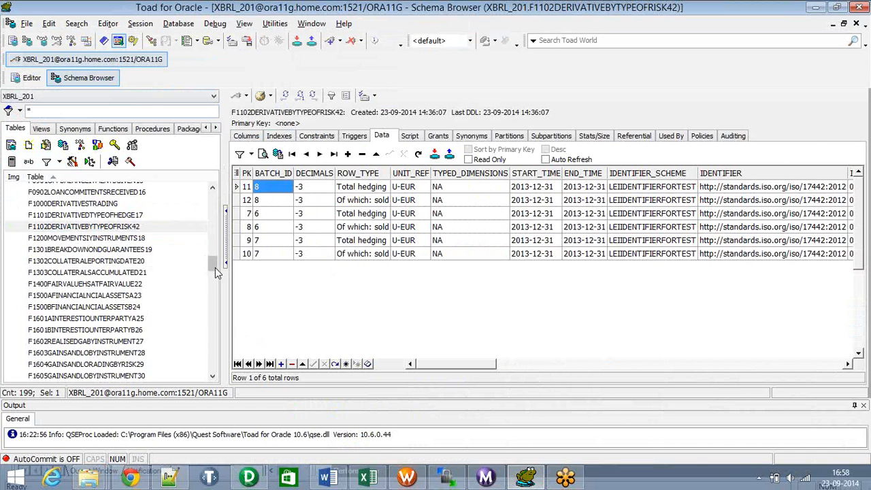
Step: View the batch rows and row types of table F2003GEOGRAPHICHEACTIVITIES45
mouse_move(214, 266)
left_mouse_down()
mouse_move(211, 343)
mouse_move(213, 278)
left_mouse_up()
left_click(102, 237)
left_click(85, 284)
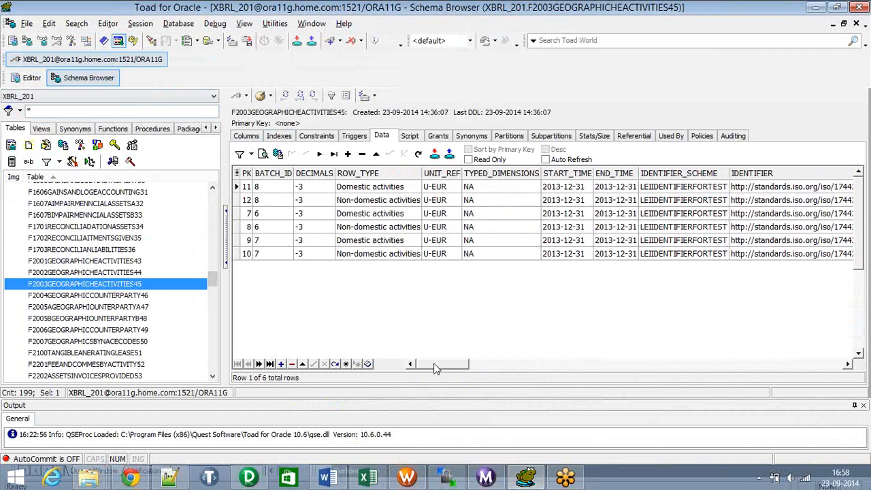
left_click_drag(438, 367, 289, 346)
left_click(698, 189)
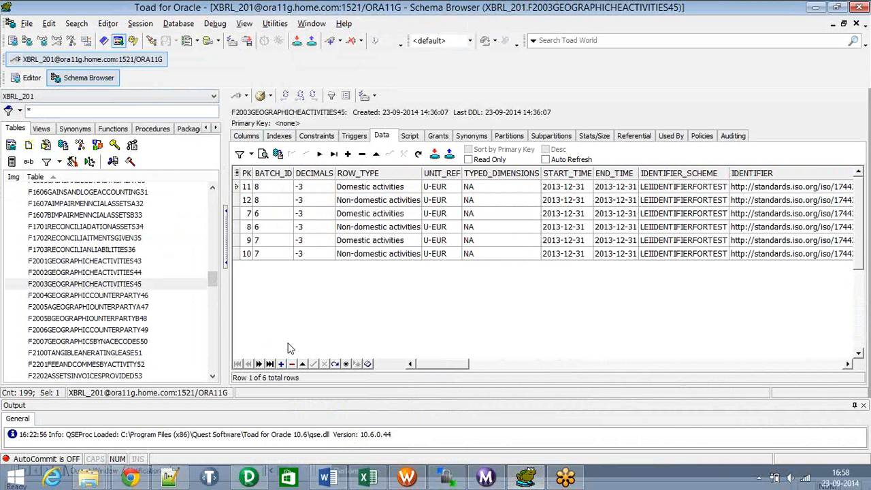
Step: Compare the batch IDs and row types in F0404BREAKDOWNOYINVESTMENTS8, F0102BALANCESHENLIABILITIES2 and F0405SUBORDINATANCIALASSETS9
scroll(215, 280, "up", 12)
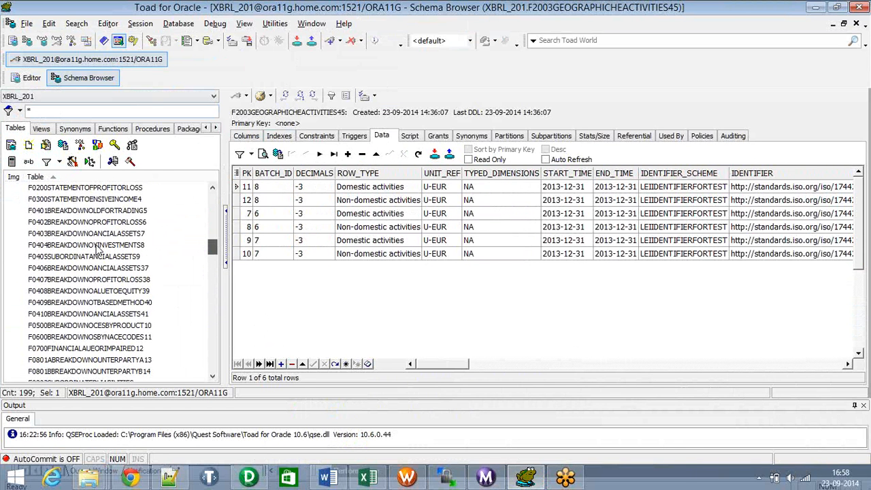
left_click(88, 244)
scroll(136, 313, "up", 2)
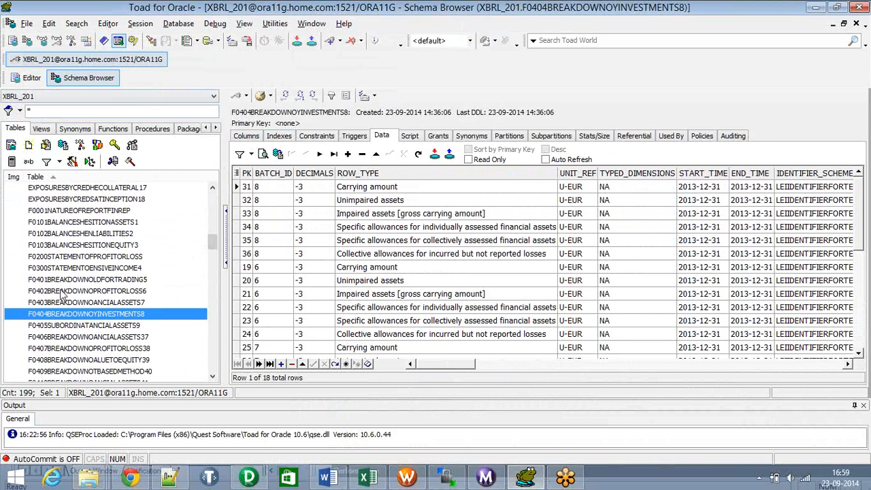
left_click(49, 235)
left_click(60, 272)
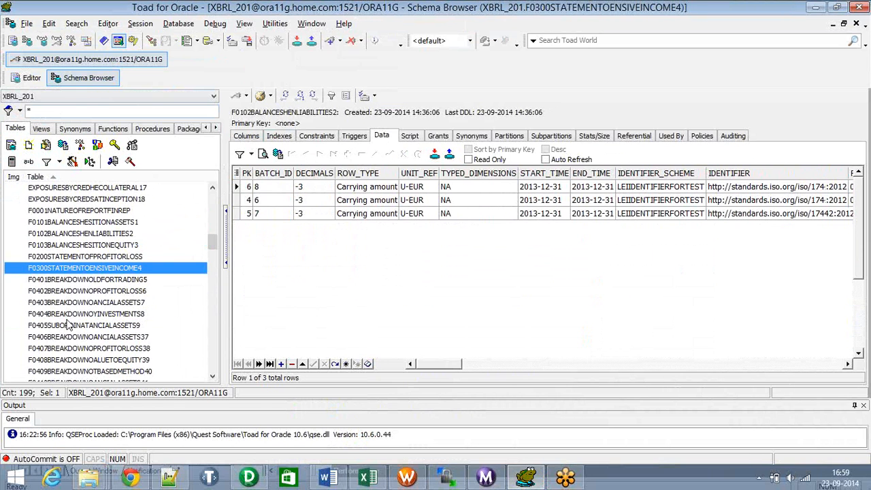
left_click(66, 326)
left_click(263, 191)
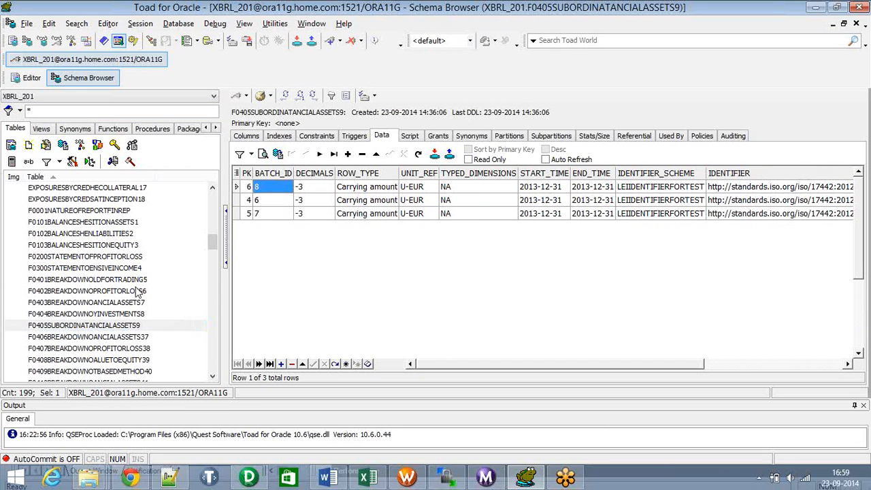
Step: View the rows of F0300STATEMENTOENSIVEINCOME4 and look through the definition and dimension tables in the list
left_click(136, 291)
left_click(74, 269)
scroll(73, 270, "up", 5)
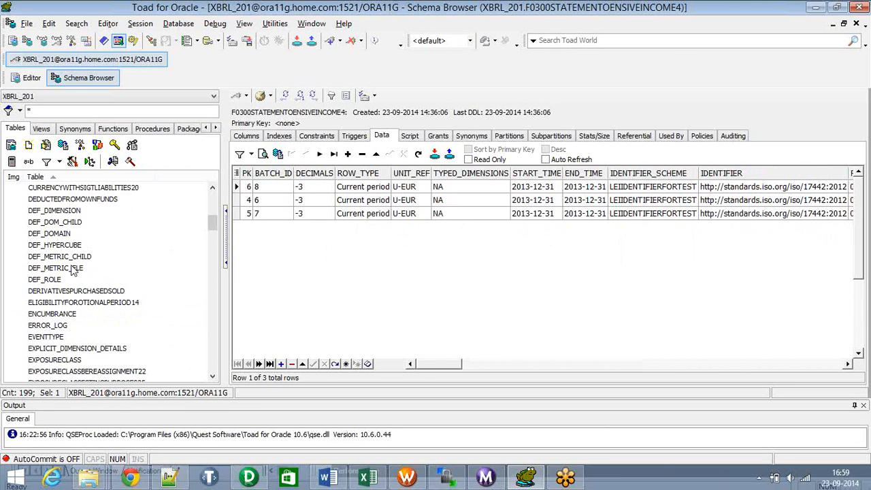
scroll(73, 271, "up", 2)
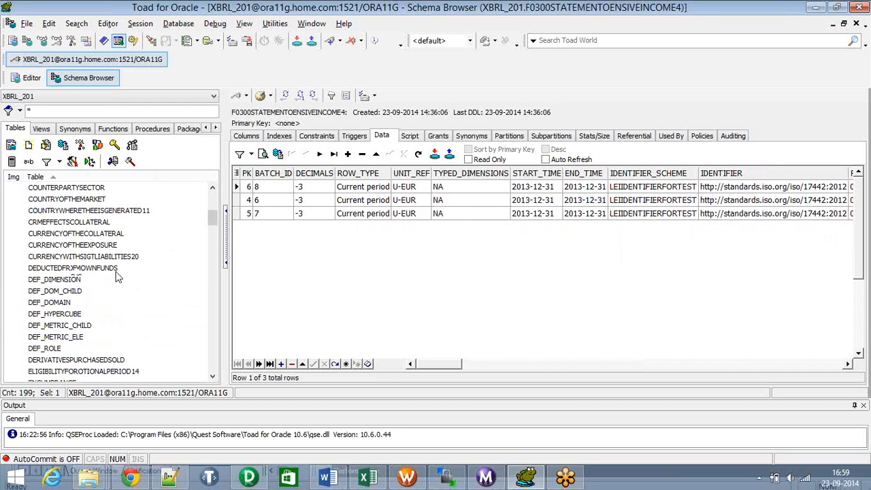
Step: Switch to PowerCenter Designer and open the m_Create_XBRL_Instance mapping
left_click(250, 478)
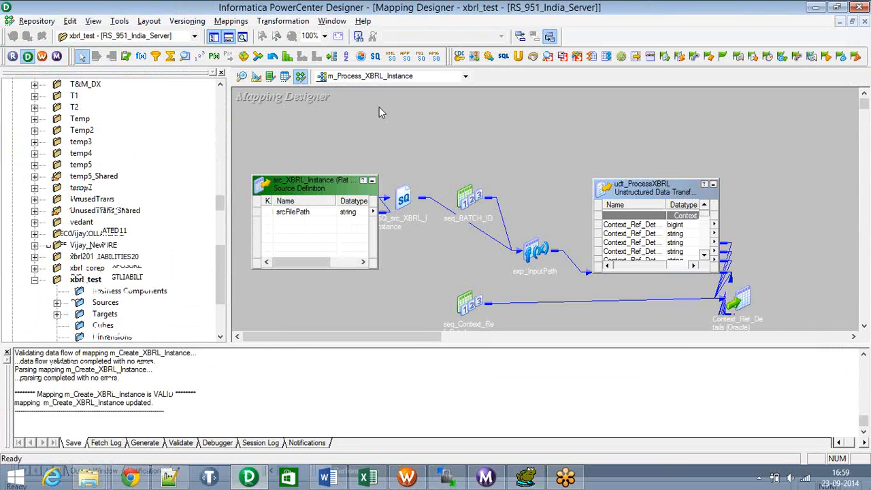
left_click(381, 77)
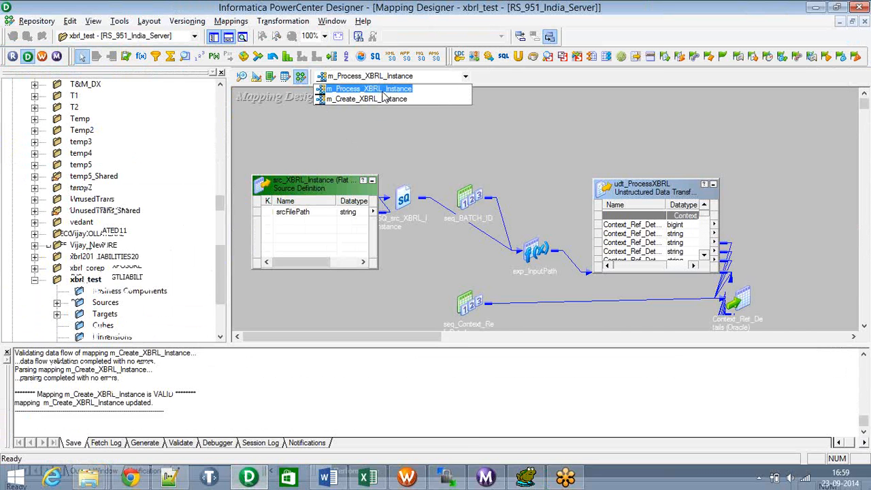
left_click(381, 99)
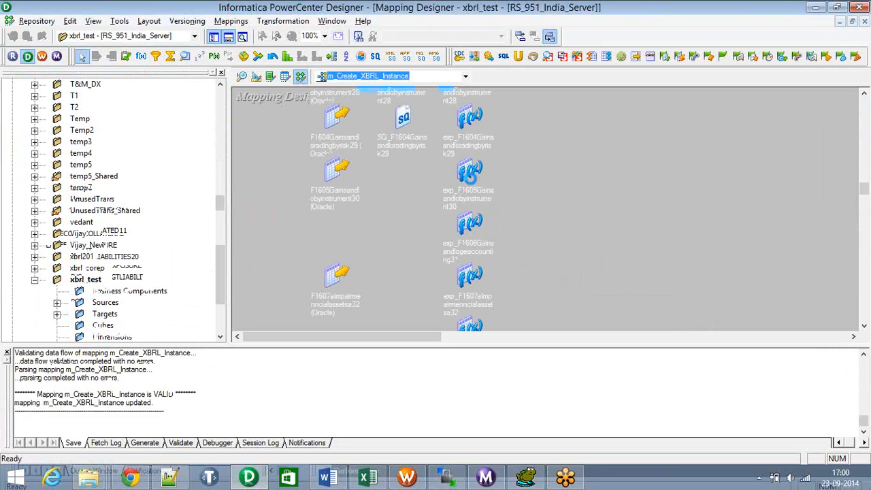
Step: Trace the source pipelines down to the udt_CreateXBRL transformation and reposition it so the FF_Dummy target is not covered
left_click(470, 173)
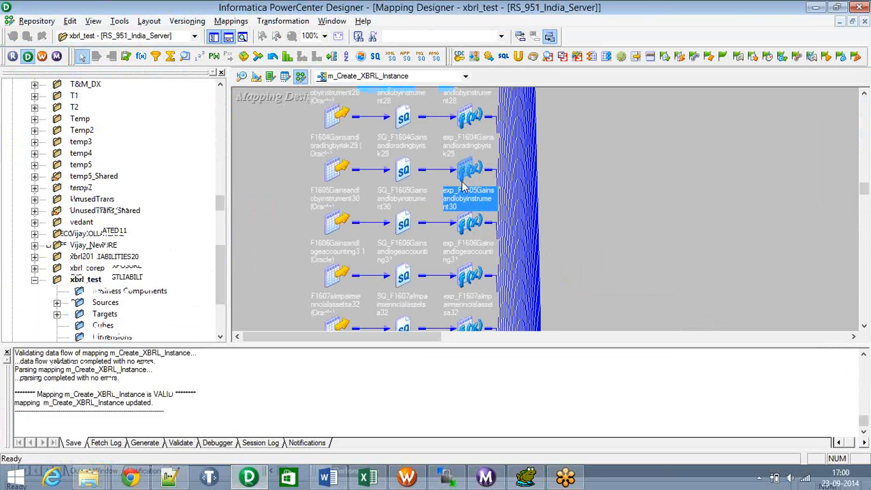
scroll(281, 216, "up", 3)
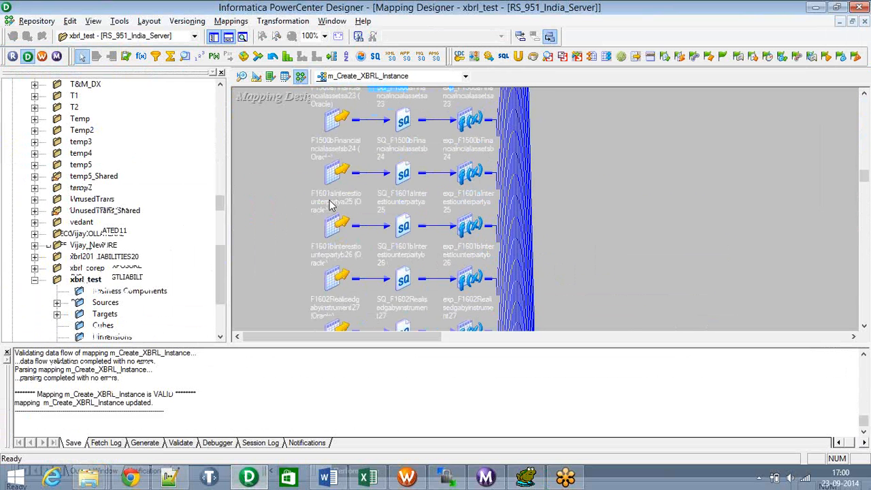
scroll(321, 209, "up", 8)
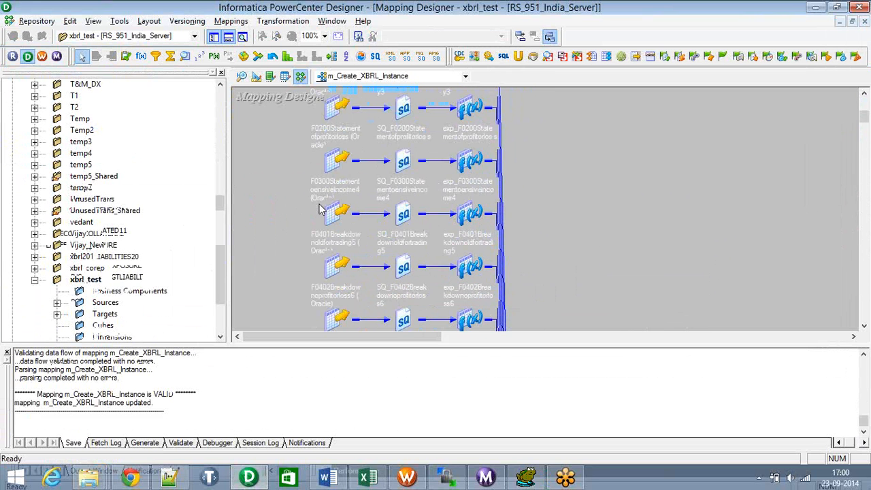
scroll(321, 208, "down", 10)
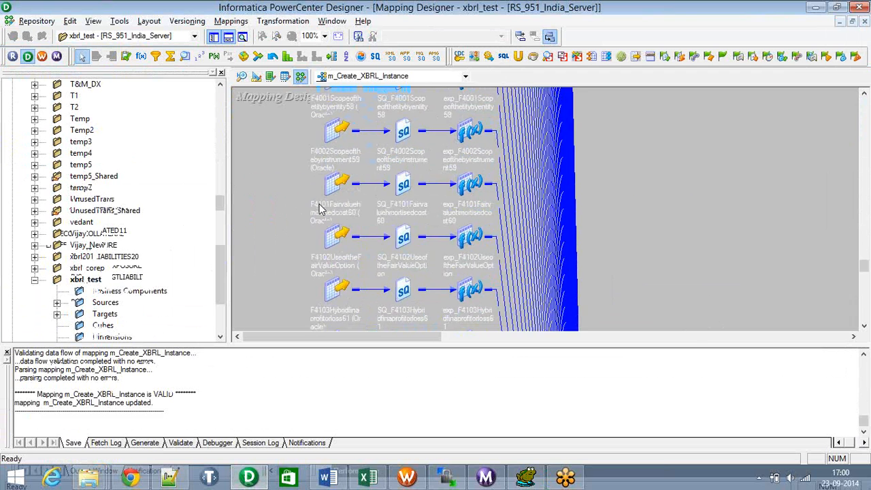
scroll(320, 204, "down", 1)
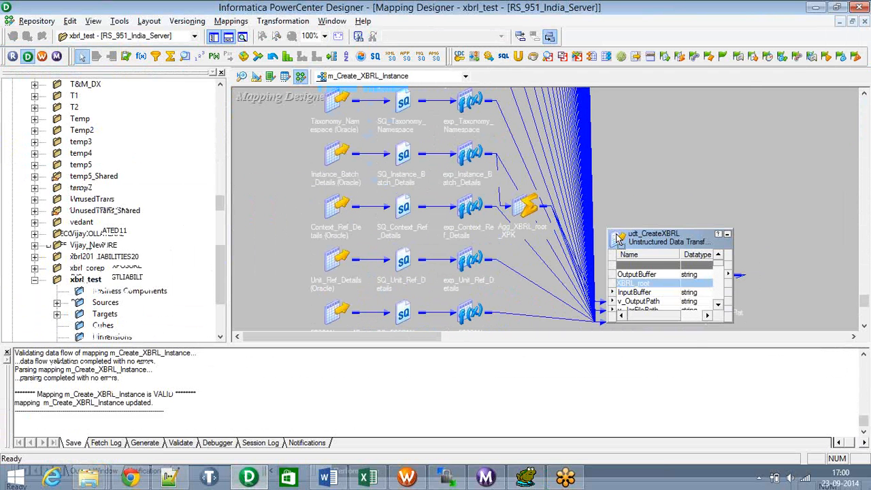
left_click_drag(734, 304, 678, 304)
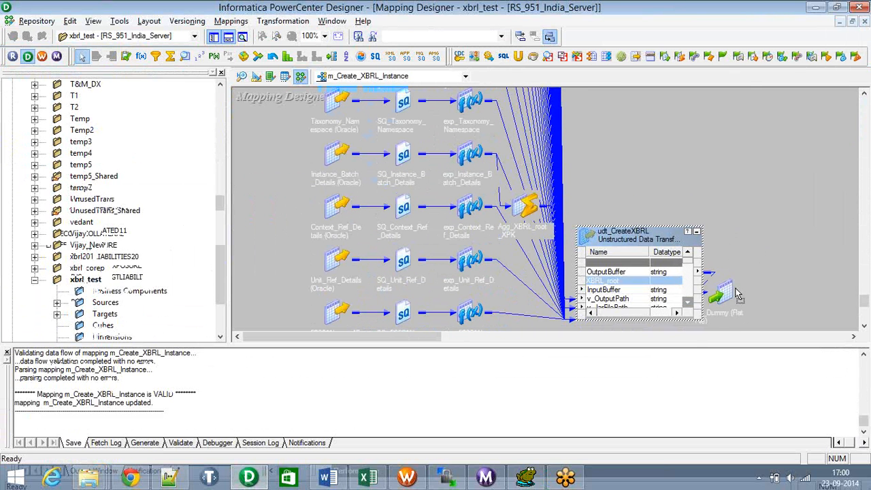
Step: View the UDT settings of udt_CreateXBRL and compare its service name with the GenerateXBRL folder in Finrep_Out
double_click(617, 241)
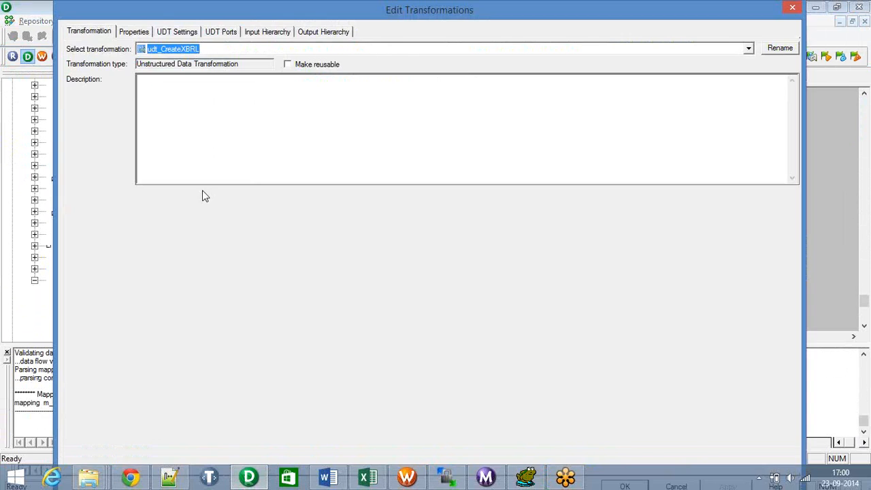
left_click(177, 32)
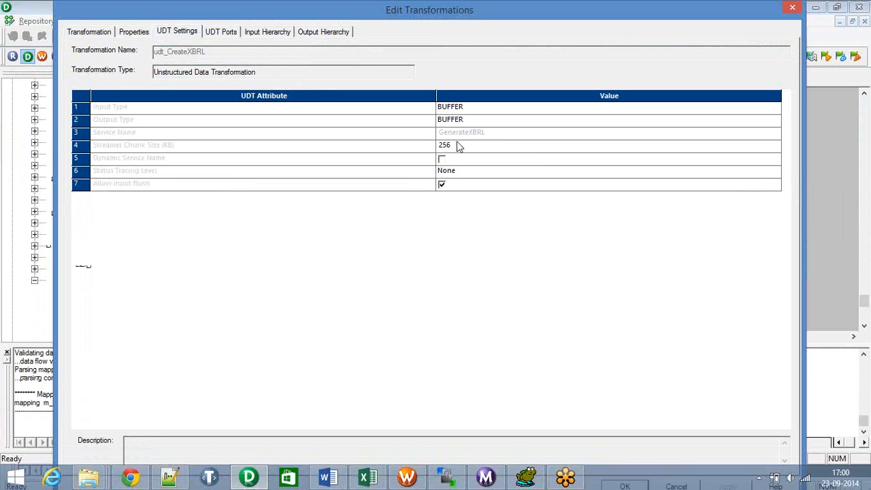
left_click(88, 476)
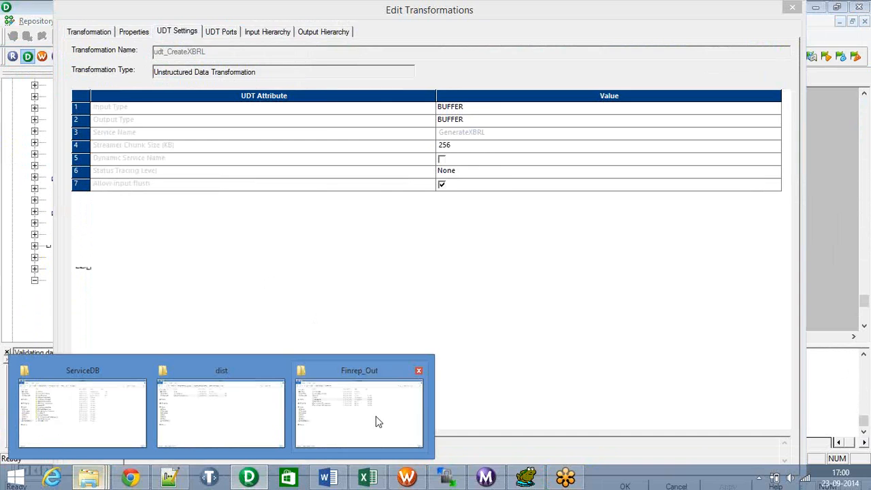
left_click(375, 415)
left_click(129, 86)
left_click(222, 281)
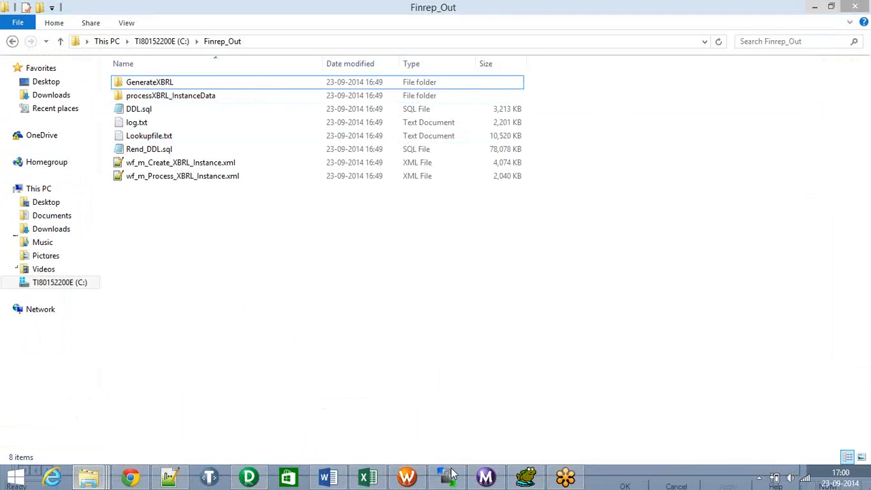
mouse_move(453, 474)
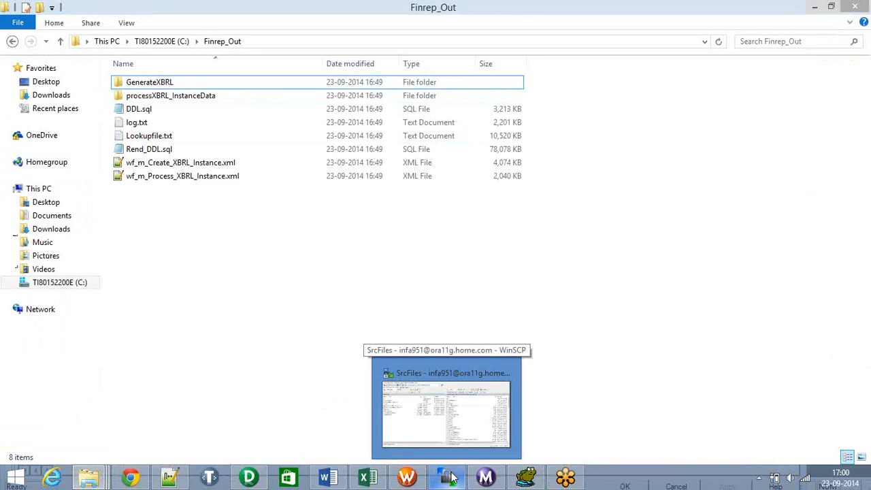
left_click(249, 476)
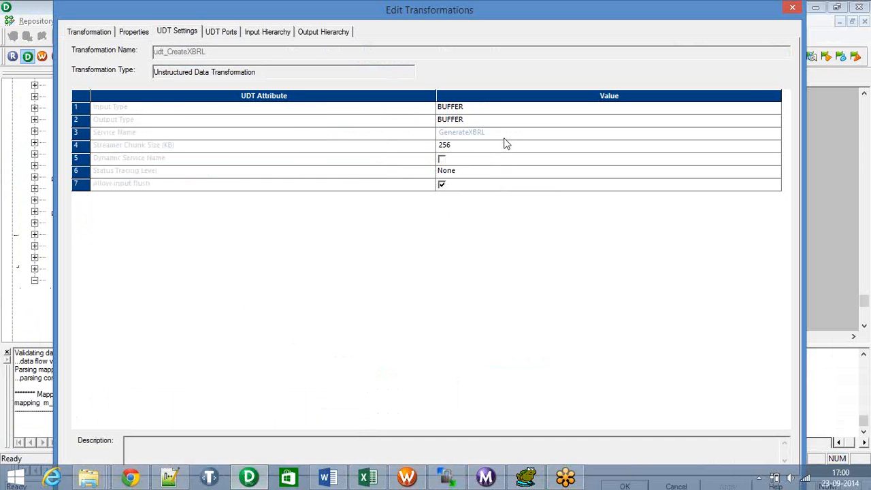
left_click(791, 10)
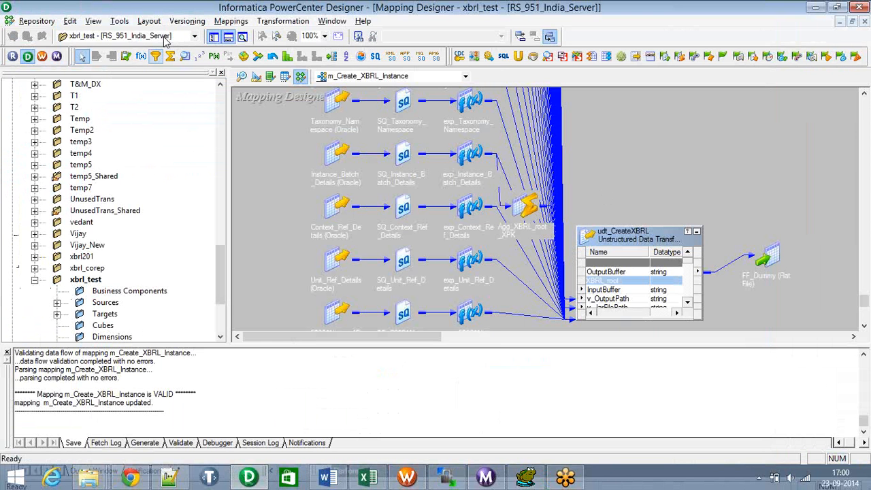
Step: In the mapping's parameters and variables, check $$OutputPath and set the $$Extraction_Criteria initial value to BATCH_ID=8, using a batch ID from Toad
left_click(221, 23)
left_click(247, 172)
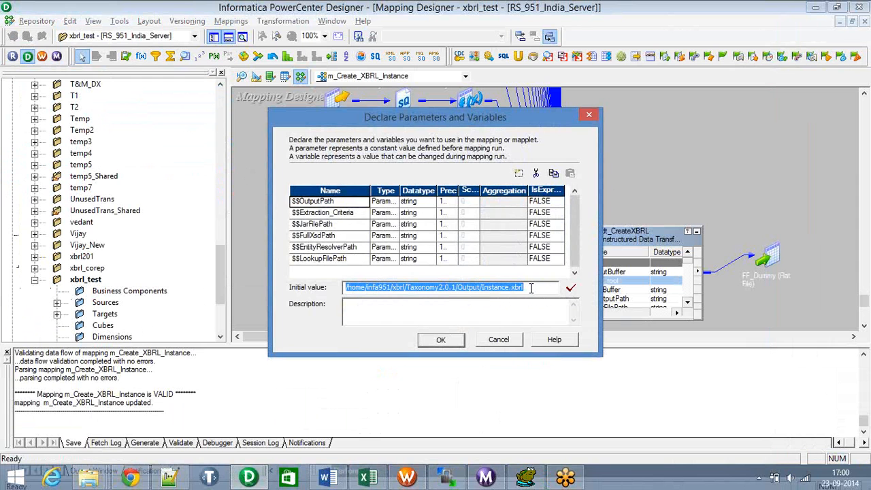
left_click(344, 212)
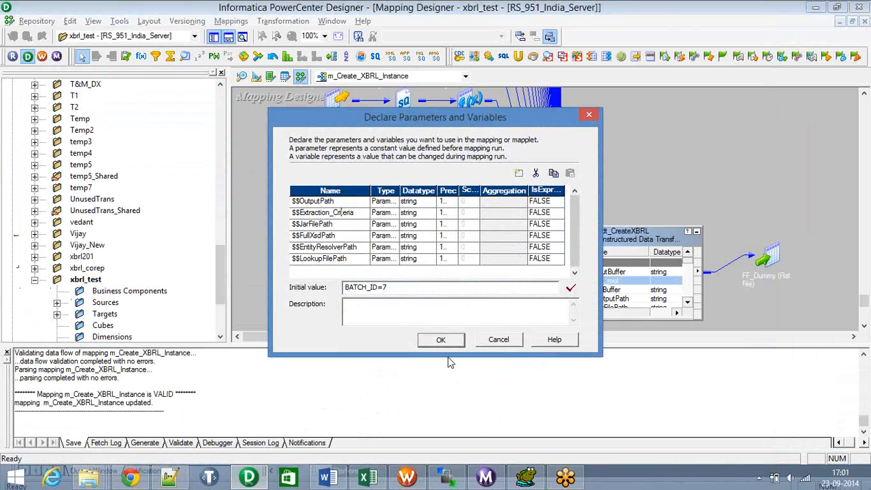
left_click(526, 475)
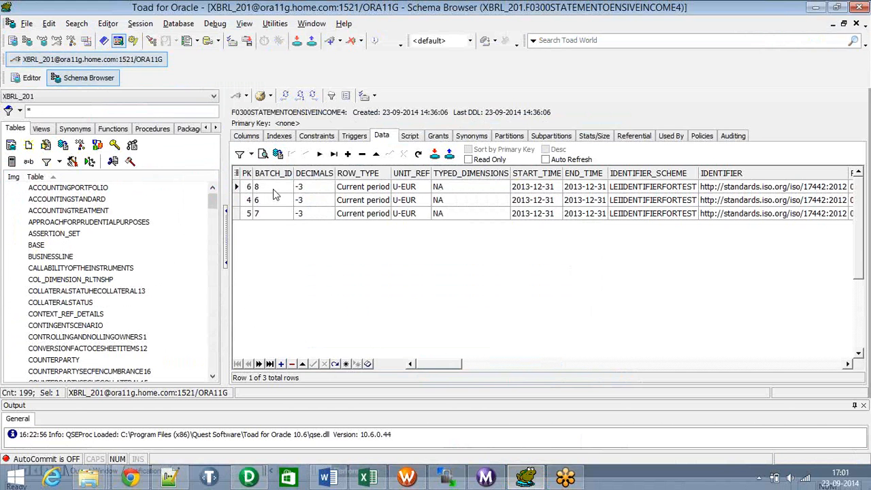
left_click(434, 432)
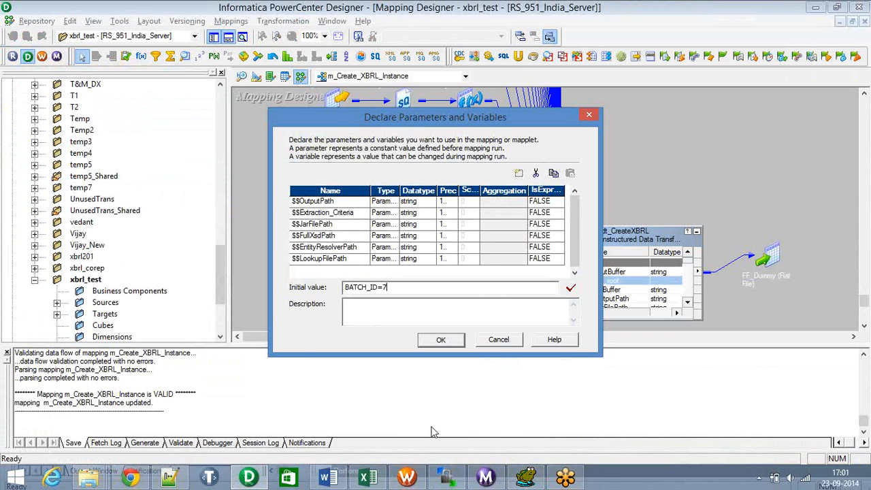
key("BackSpace")
type("8")
Step: Read the initial value of the $$JarFilePath parameter through to its JAR file name
left_click(336, 224)
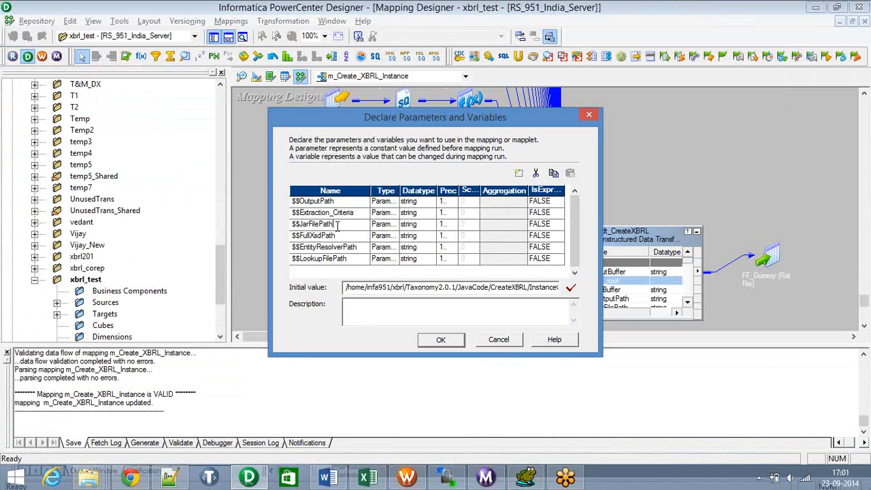
left_click(513, 287)
key("End")
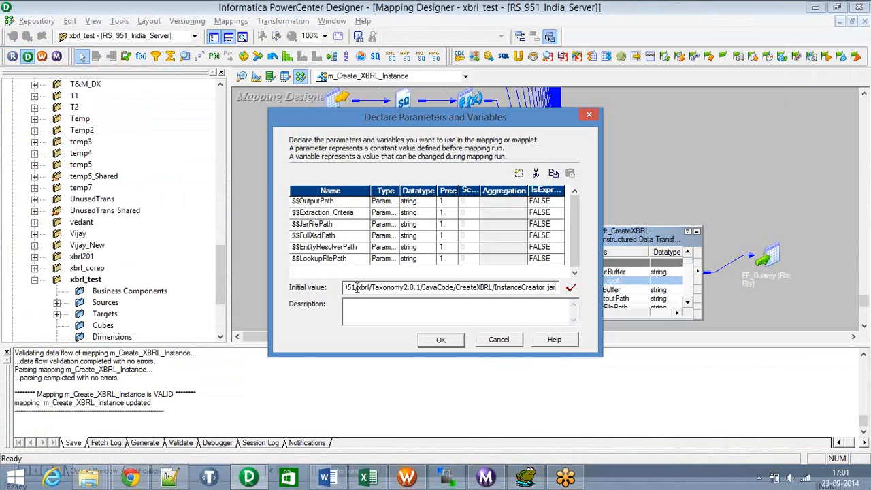
Step: Read the full initial value of the $$FullXsdPath parameter through to its XSD file name
left_click(333, 235)
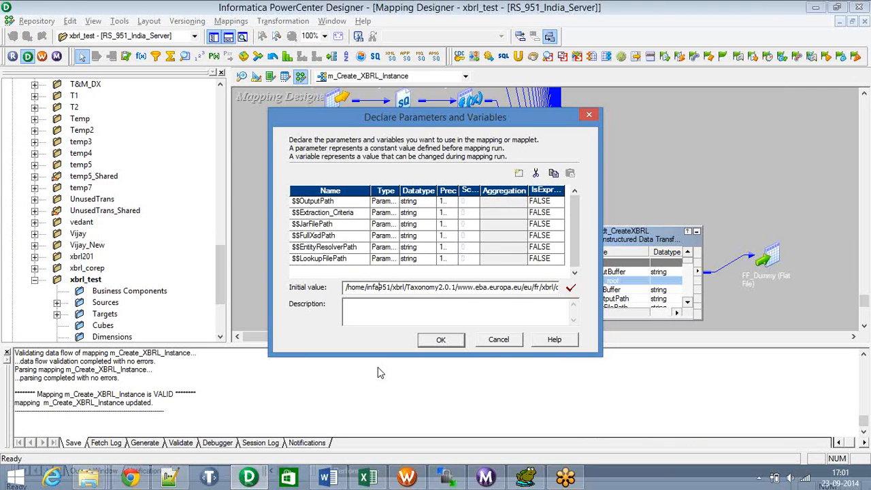
key("Right")
key("Right")
key("Right")
key("Right")
key("Right")
key("Right")
key("Right")
key("Right")
key("Right")
key("Right")
key("Right")
key("Right")
key("Right")
key("Right")
key("Right")
key("Right")
key("Right")
key("Right")
key("Right")
key("Right")
key("Right")
key("Right")
key("Right")
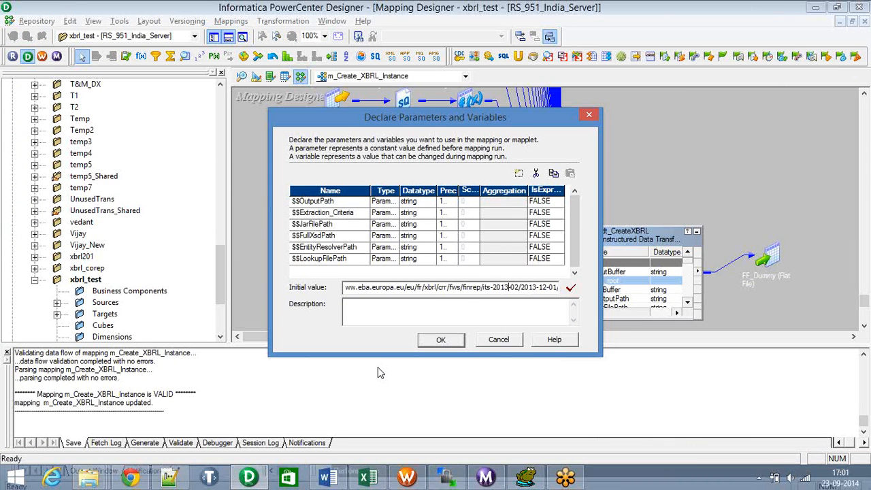
key("Right")
key("Right")
key("Right")
key("Right")
key("Right")
key("Right")
key("Right")
key("Right")
key("Right")
key("Right")
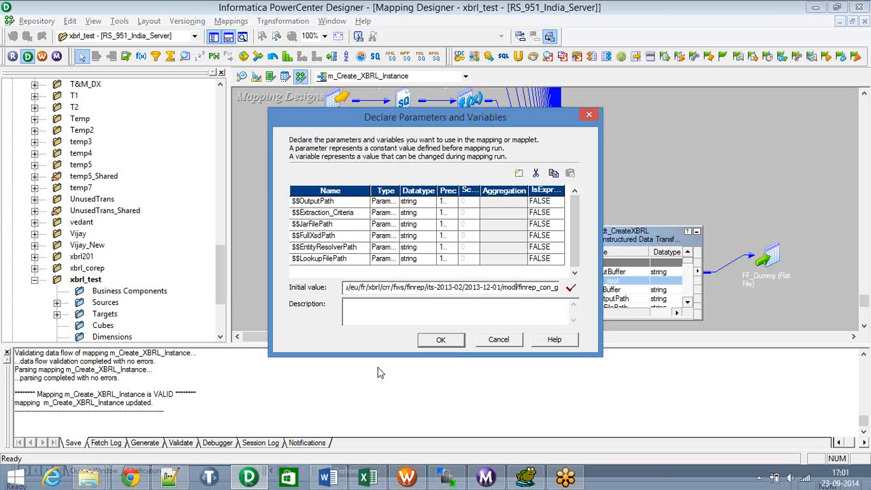
key("Right")
key("Right")
key("Right")
key("Right")
key("Right")
key("Right")
key("Right")
key("Right")
key("Right")
key("Right")
key("Right")
key("Right")
key("Right")
key("Right")
key("Right")
key("Right")
key("Right")
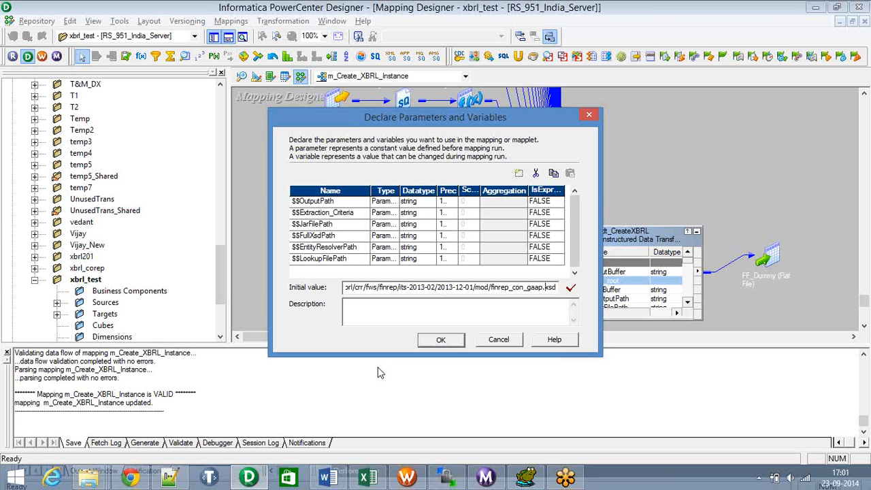
key("Left")
key("Left")
key("Left")
key("Left")
key("Left")
key("Left")
key("Left")
left_click(539, 288)
Step: Review the $$EntityResolverPath and $$LookupFilePath initial values and check for Lookupfile.txt in the Finrep_Out folder
left_click(339, 247)
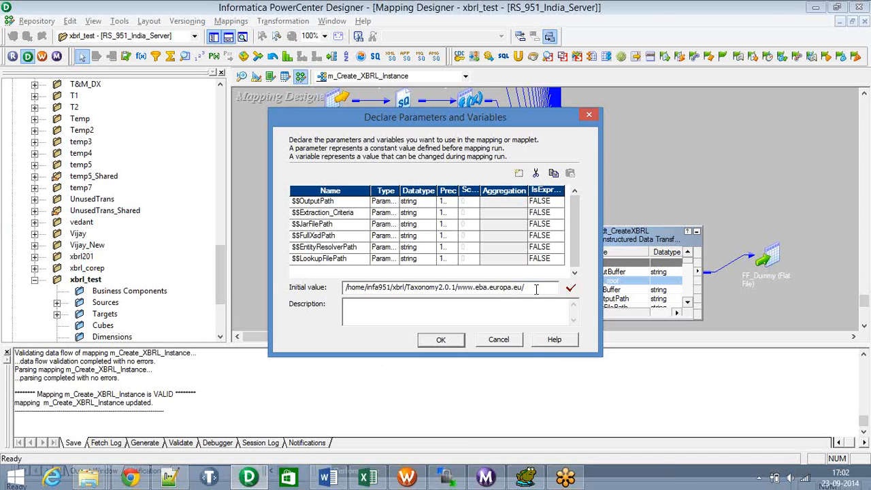
left_click(350, 259)
mouse_move(95, 481)
left_click(323, 423)
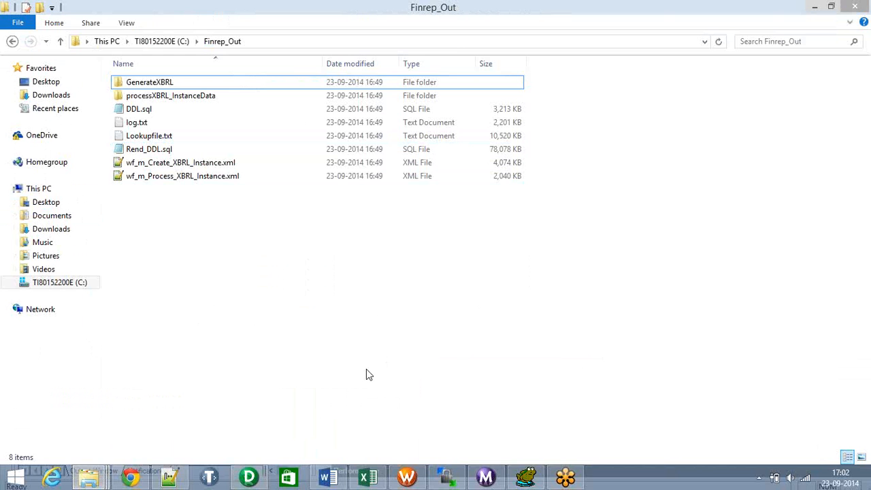
left_click(249, 476)
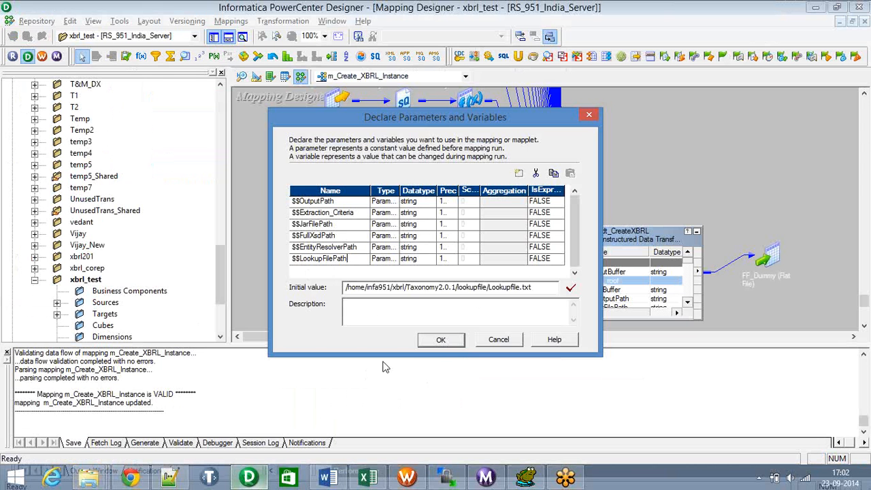
Step: Decline discarding the parameter changes, recheck $$Extraction_Criteria, and accept the parameter declarations
left_click(497, 339)
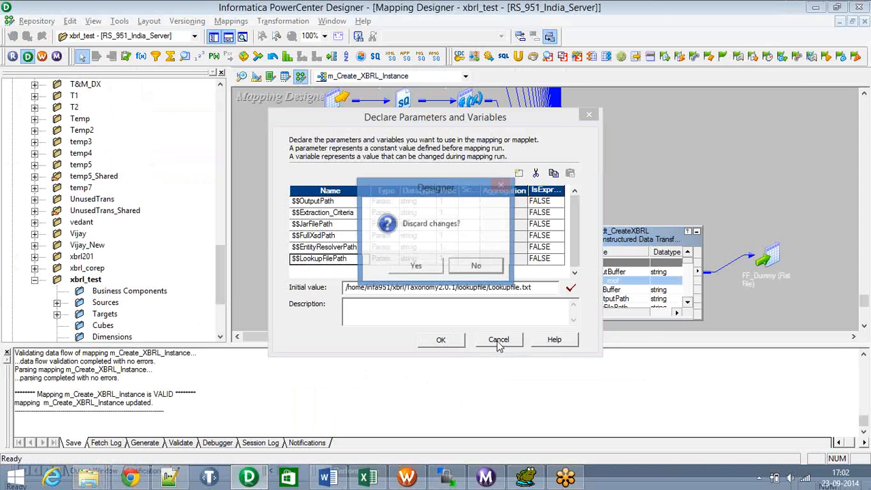
left_click(477, 268)
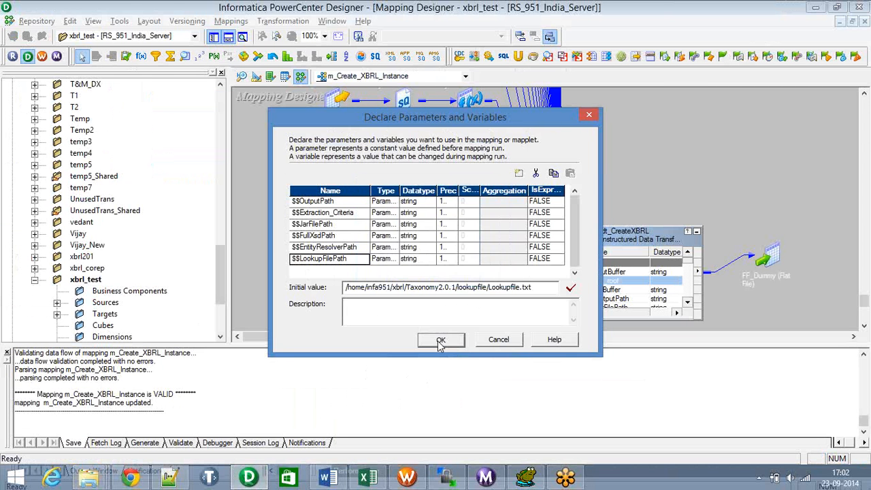
left_click(336, 214)
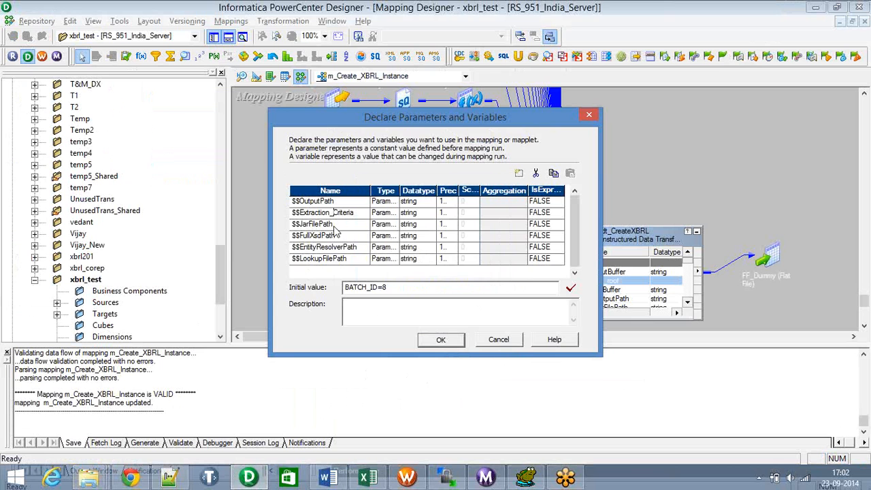
left_click(441, 340)
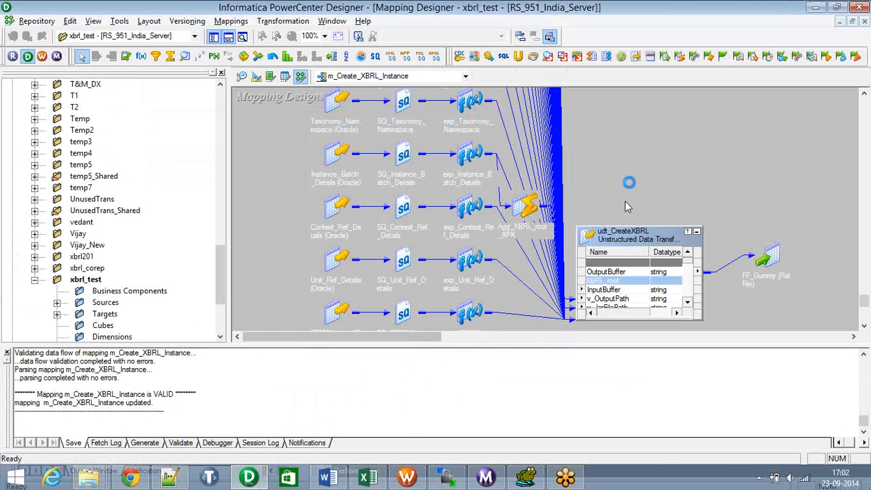
Step: Switch to PowerCenter Workflow Manager and view the properties of the s_m_Process_XBRL_Instance session
left_click(418, 479)
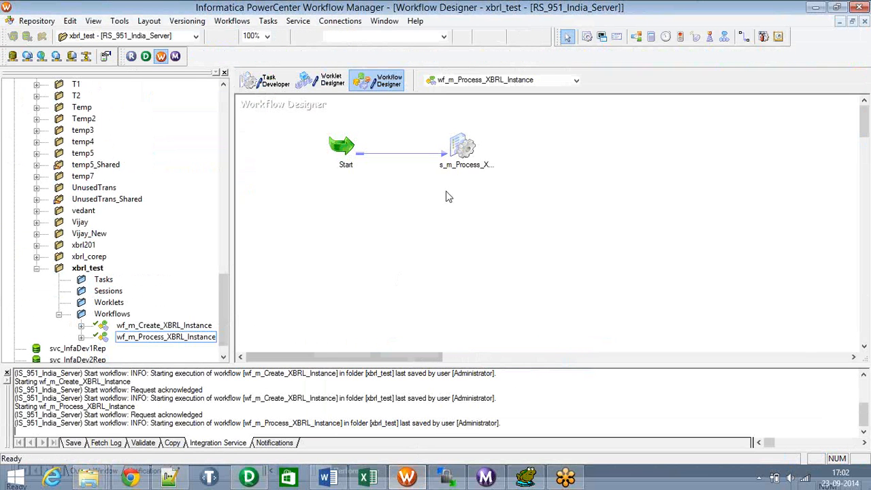
double_click(462, 149)
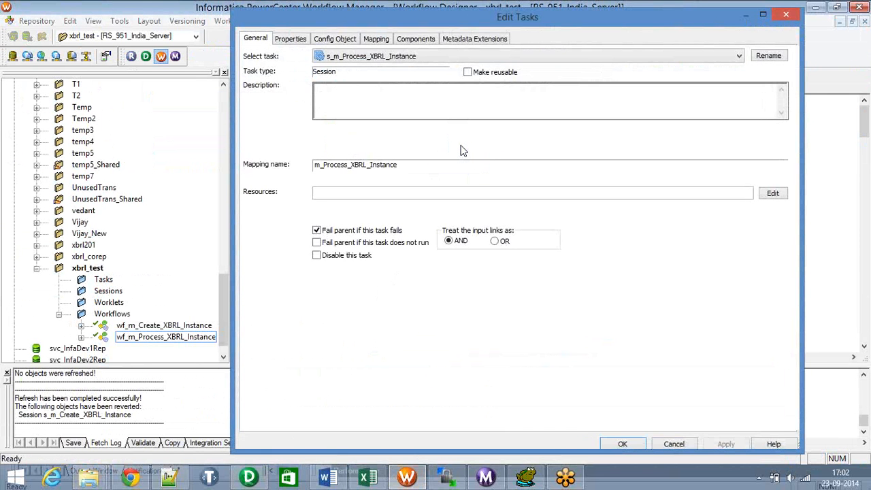
left_click(299, 41)
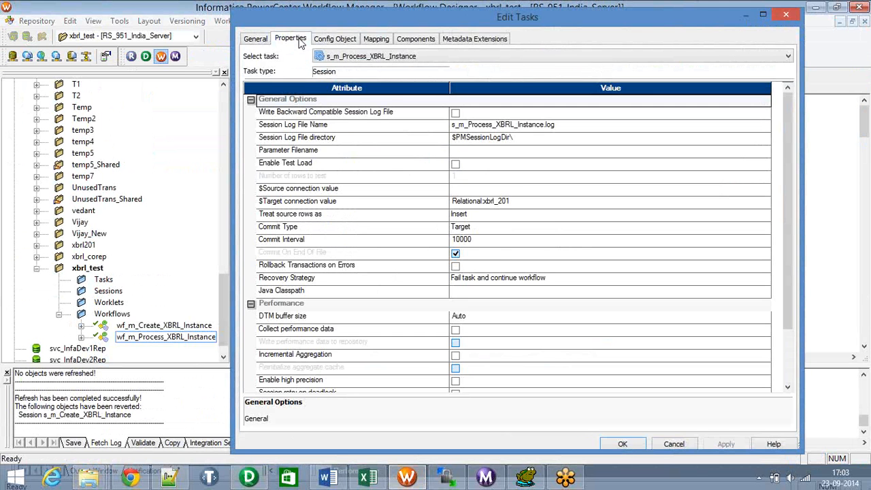
Step: In the session's mapping configuration, view the writer and connection of target F1607bImpairmenncialassetsb33
left_click(376, 39)
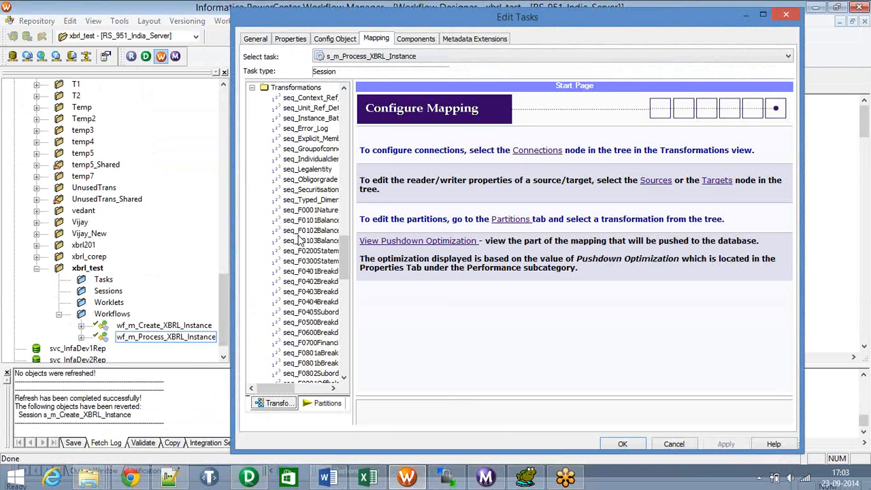
left_click(299, 213)
scroll(299, 213, "up", 5)
scroll(300, 212, "up", 5)
left_click(301, 119)
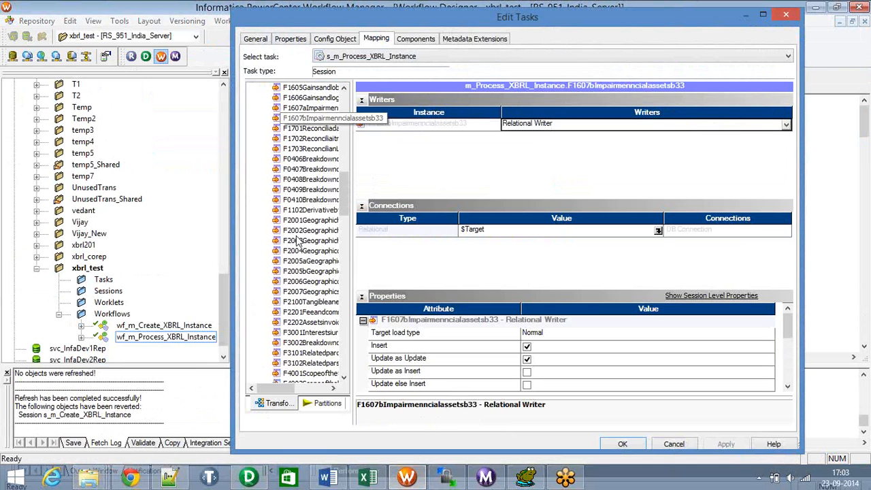
Step: Dismiss the current session settings, display the wf_m_Create_XBRL_Instance workflow, and open its s_m_Create_XBRL_Instance session for editing
left_click(673, 443)
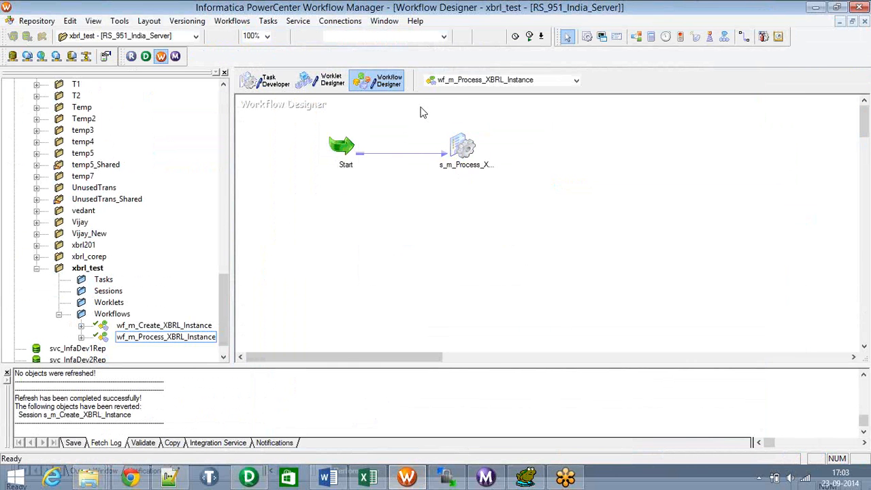
left_click(453, 81)
left_click(450, 93)
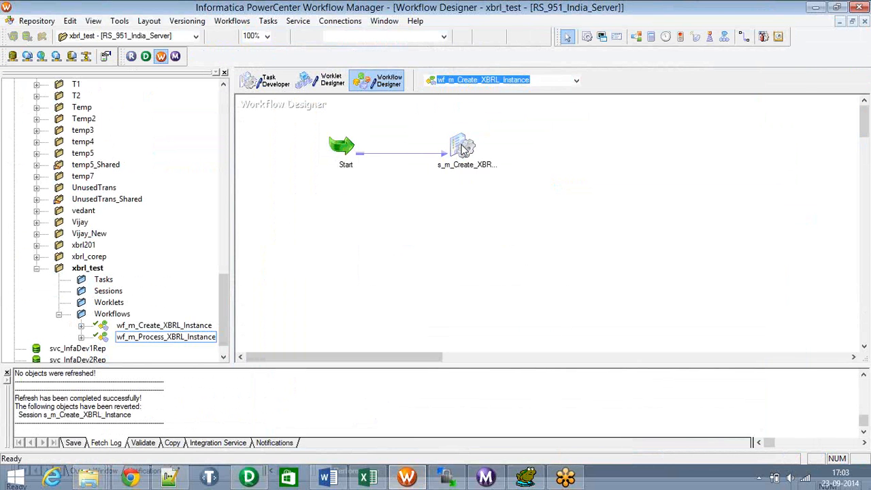
double_click(463, 150)
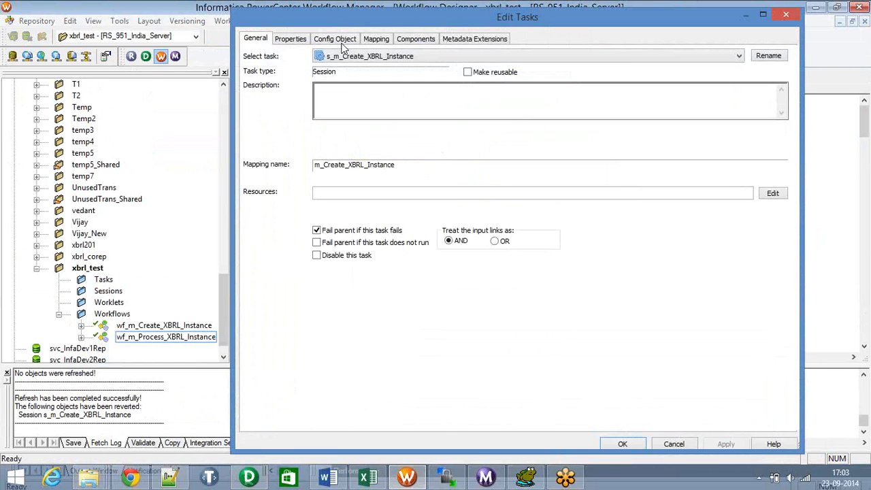
Step: Review the readers and connections of several source qualifiers in the mapping configuration, check the session properties, and accept the dialog
left_click(376, 39)
scroll(350, 207, "down", 10)
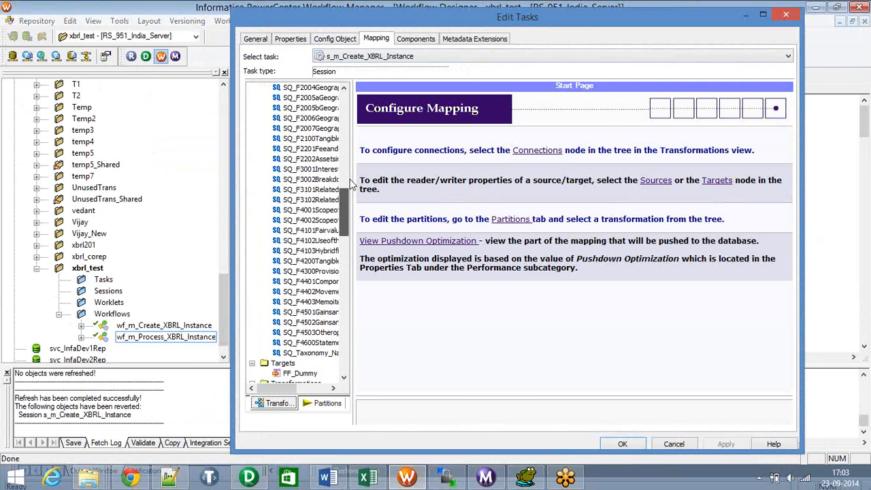
left_click(311, 139)
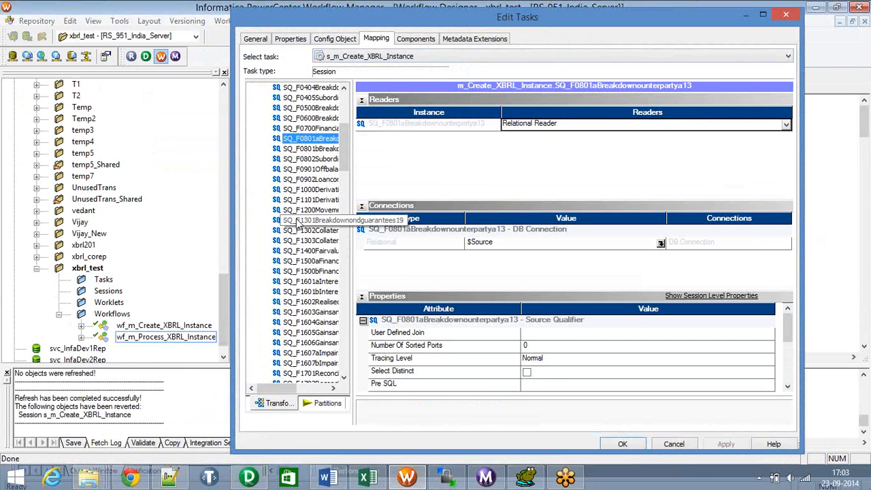
left_click(308, 169)
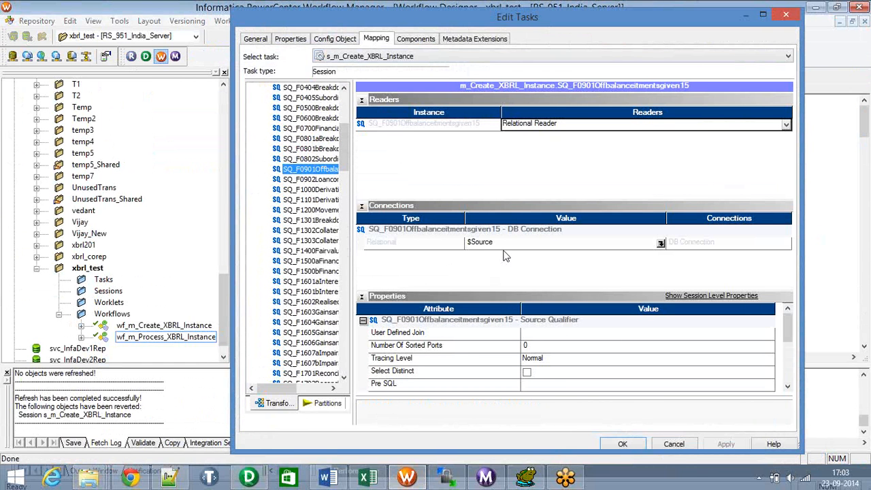
left_click(300, 251)
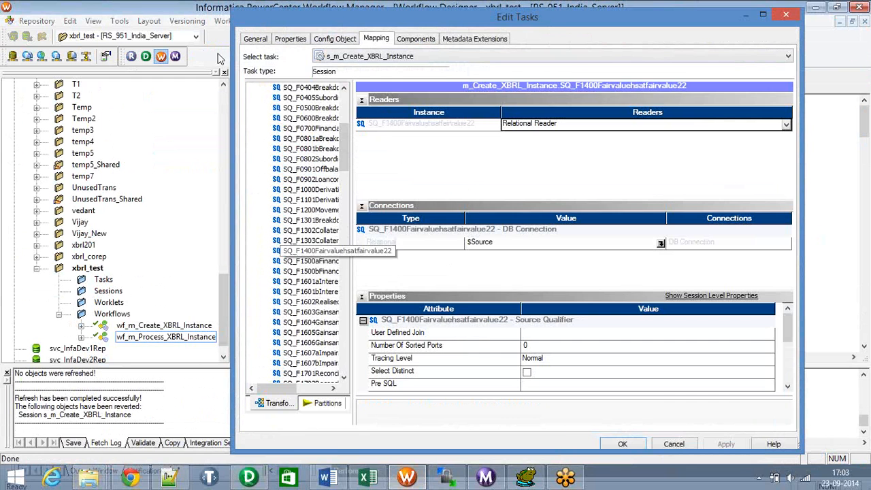
left_click(286, 39)
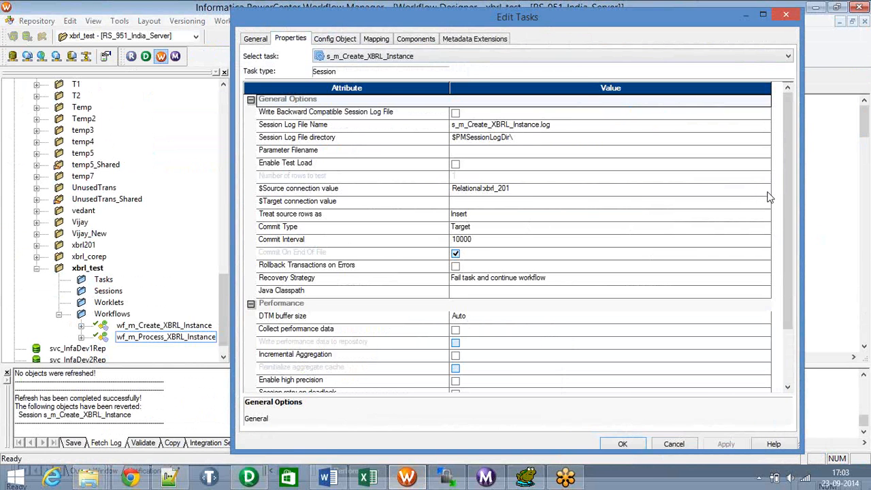
left_click(624, 443)
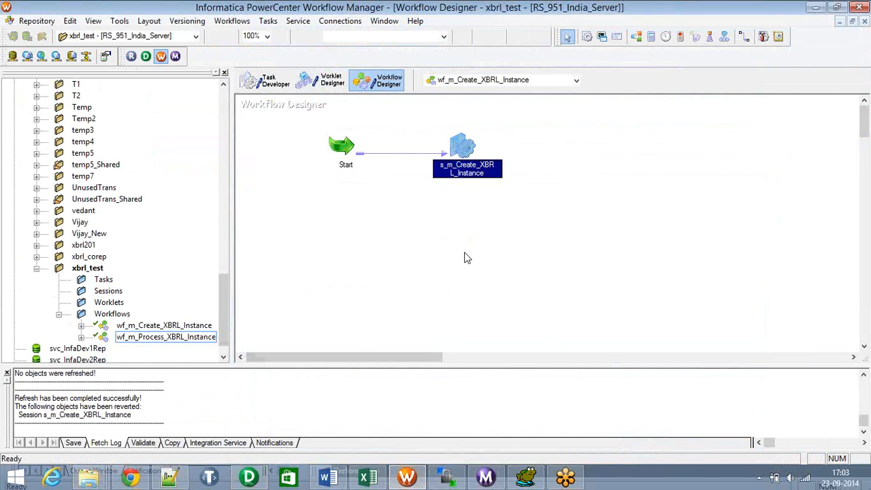
Step: Start the wf_m_Create_XBRL_Instance workflow and switch to PowerCenter Workflow Monitor
right_click(384, 193)
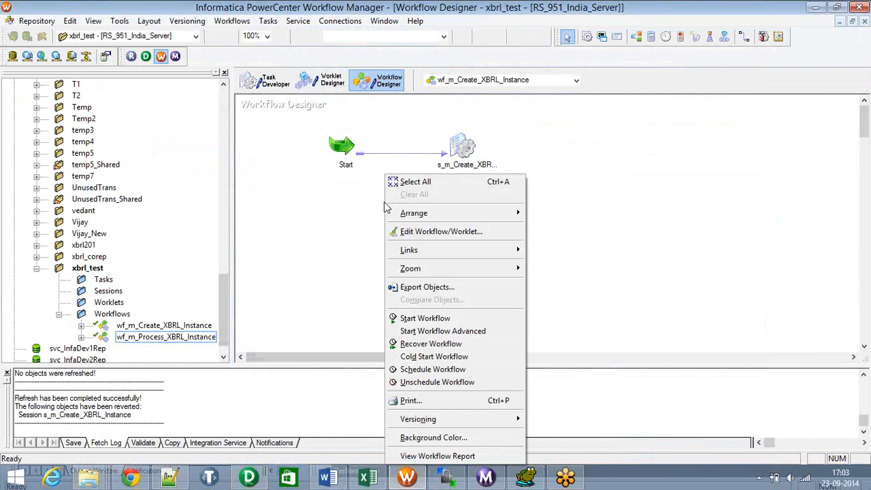
left_click(413, 318)
left_click(486, 476)
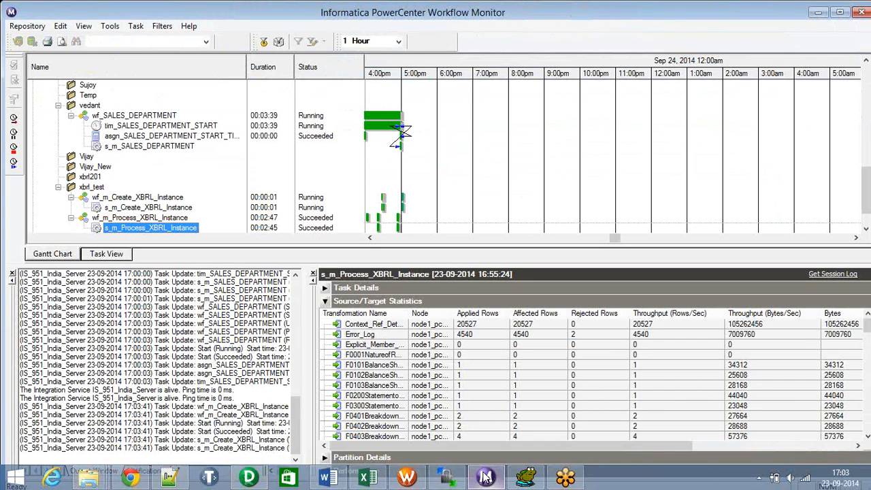
Step: Monitor the s_m_Create_XBRL_Instance run and examine its source and target row statistics
left_click(174, 210)
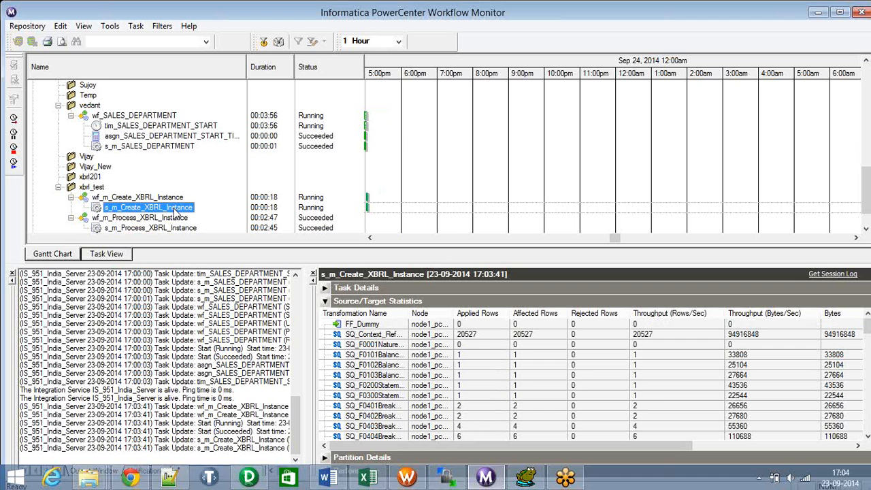
left_click(476, 420)
scroll(476, 426, "down", 4)
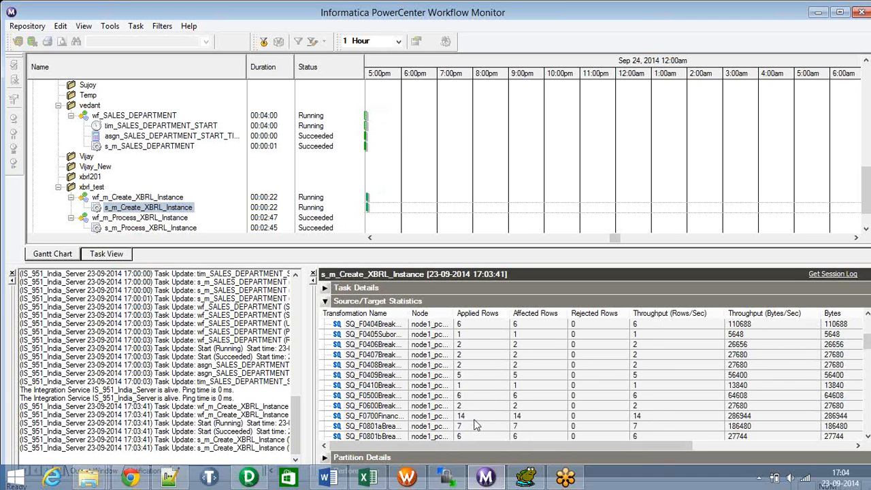
scroll(476, 425, "down", 4)
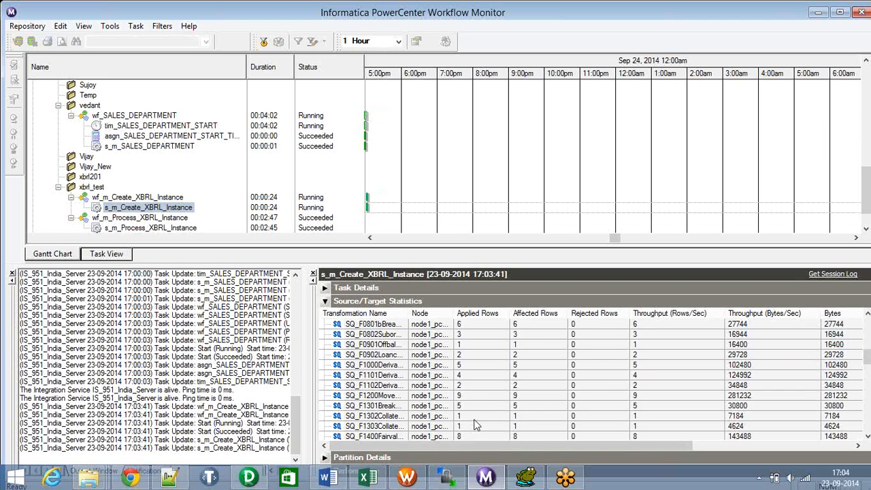
scroll(476, 425, "up", 8)
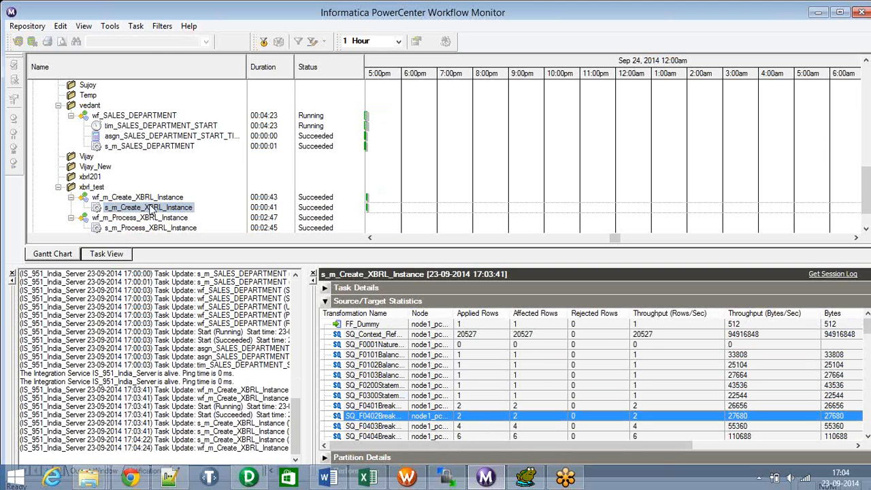
Step: Switch to PowerCenter Designer and check the $$OutputPath initial value in the m_Create_XBRL_Instance mapping's parameter declarations
left_click(249, 478)
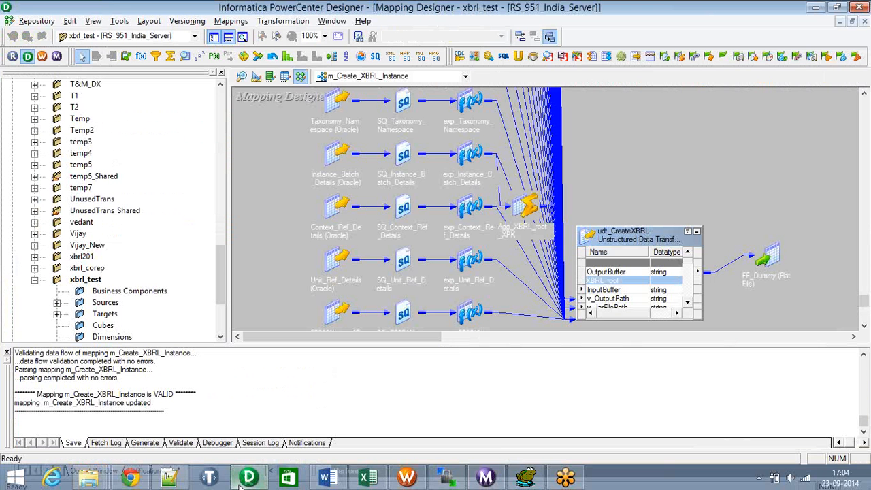
left_click(232, 21)
left_click(246, 169)
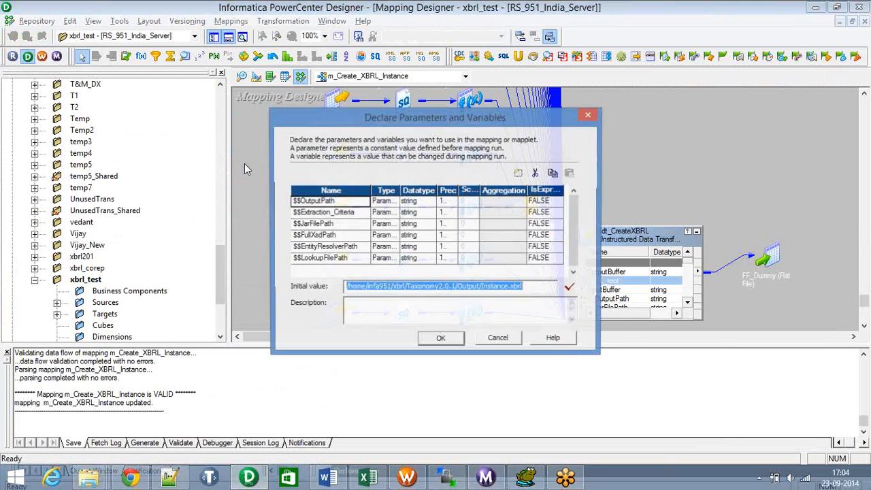
left_click(499, 340)
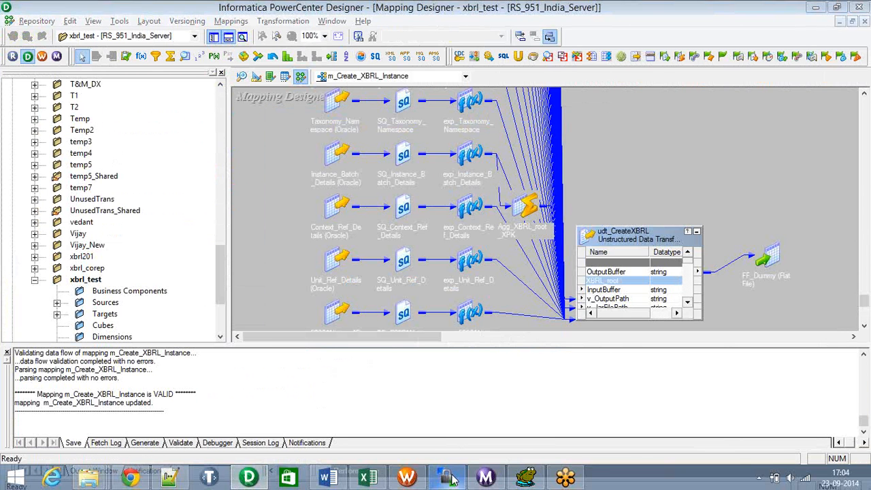
Step: Switch to WinSCP and open the remote folder /home/infa951/xbrl/Taxonomy2.0.1/Output
left_click(446, 478)
left_click(472, 104)
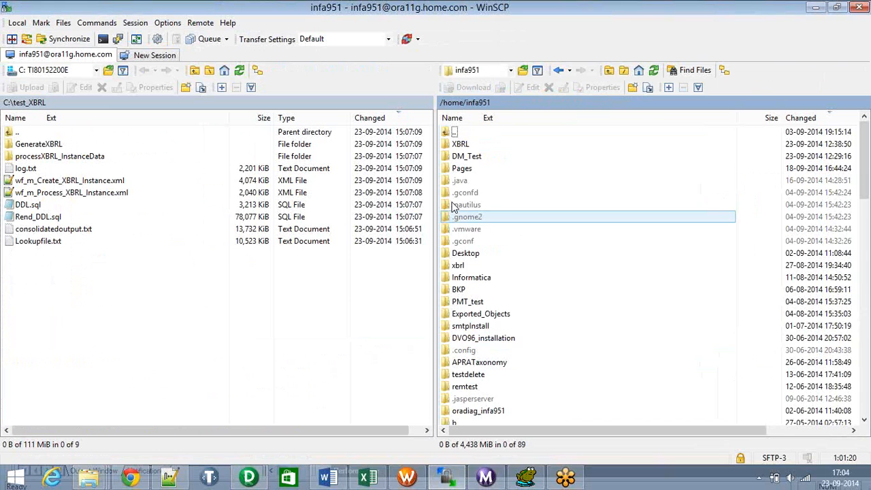
double_click(458, 267)
double_click(465, 154)
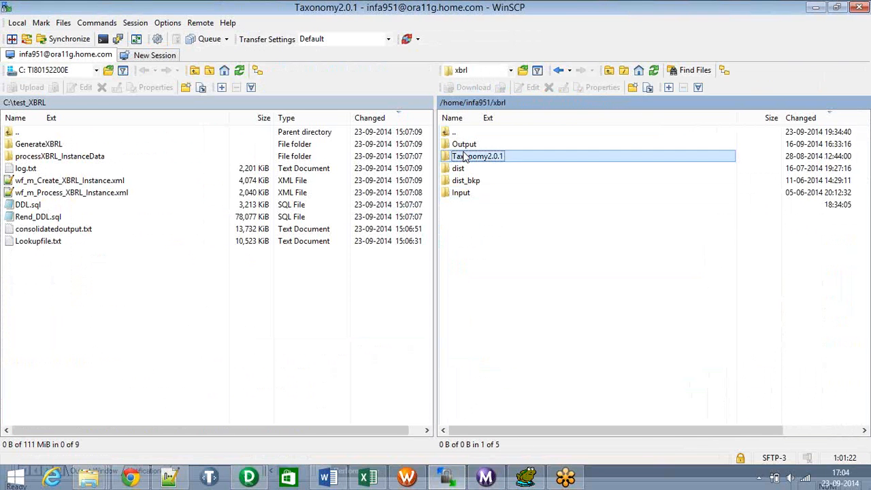
double_click(463, 144)
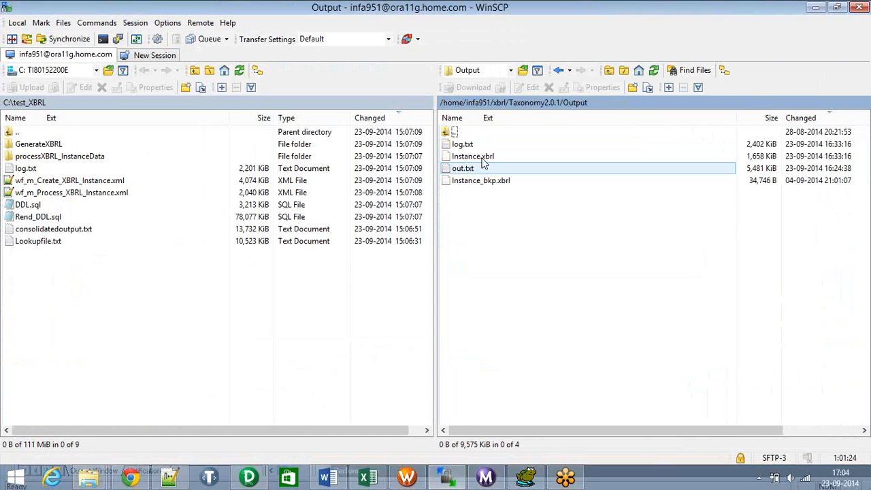
Step: Open Instance.xbrl from the Output folder, examine the generated XBRL contexts and dimensions, and close the file
left_click(472, 156)
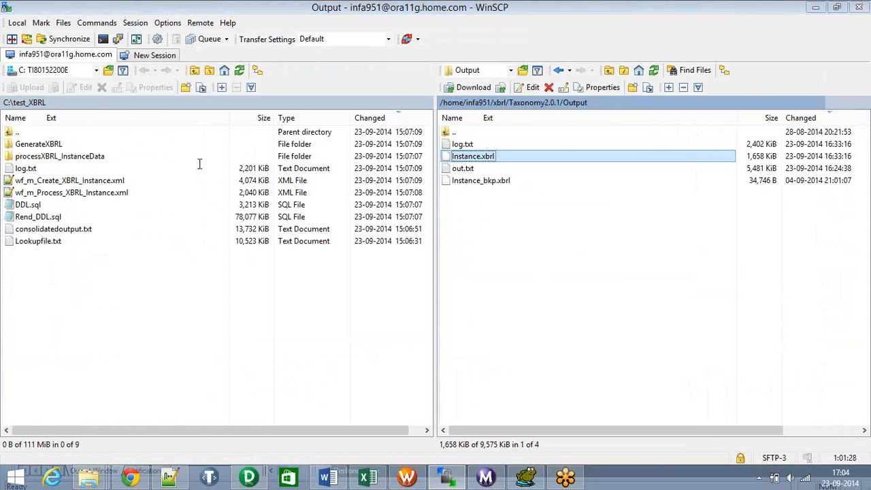
scroll(185, 195, "down", 10)
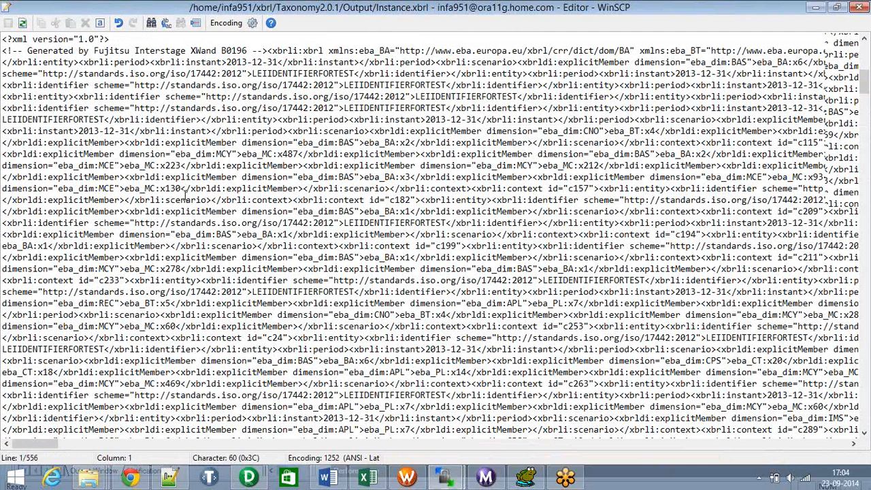
left_click(185, 195)
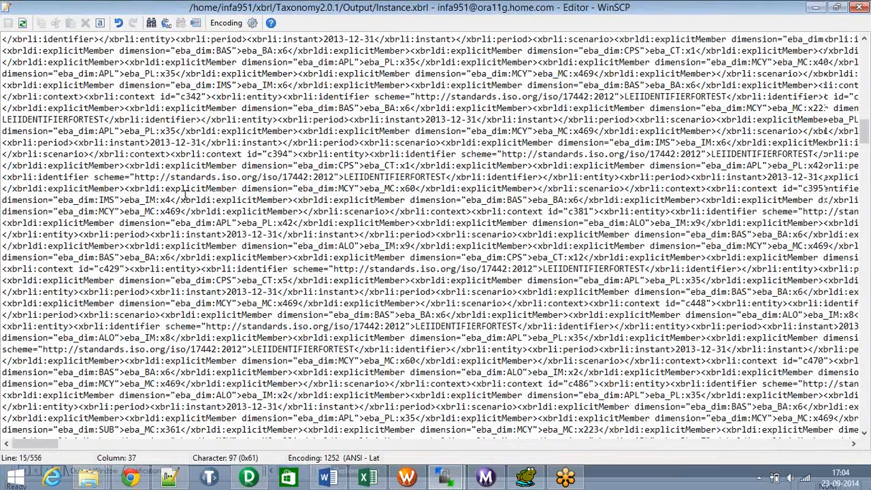
scroll(185, 195, "down", 10)
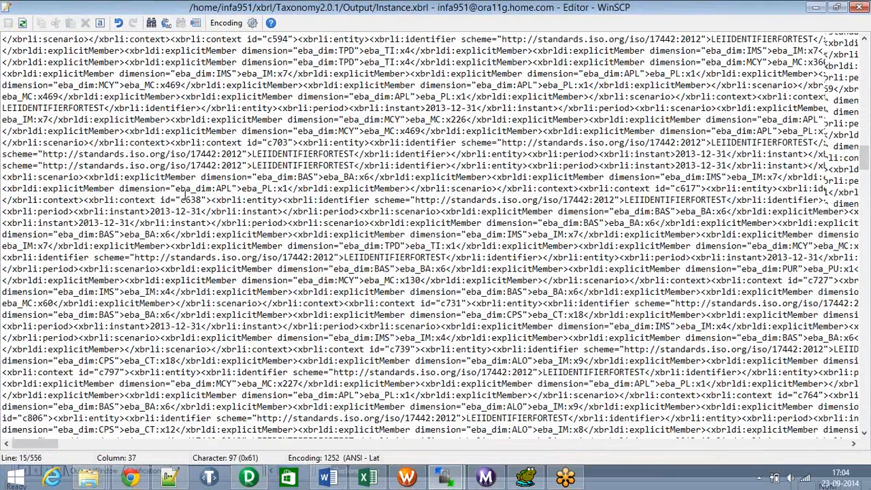
scroll(416, 161, "down", 10)
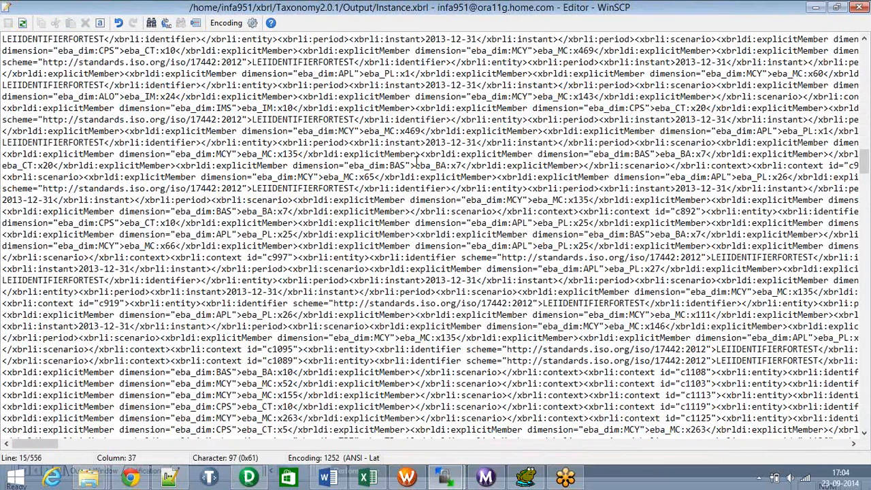
left_click(860, 9)
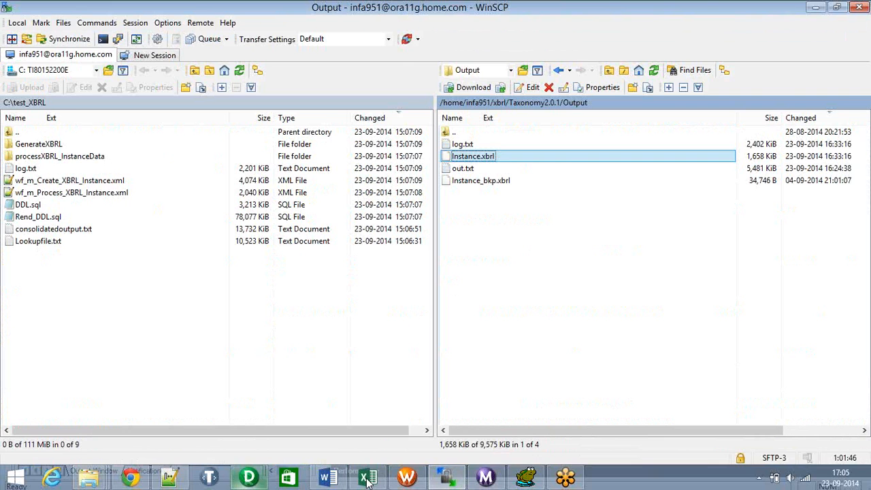
Step: Switch back to PowerCenter Workflow Manager and select the wf_m_Create_XBRL_Instance workflow in the xbrl_test folder
left_click(416, 479)
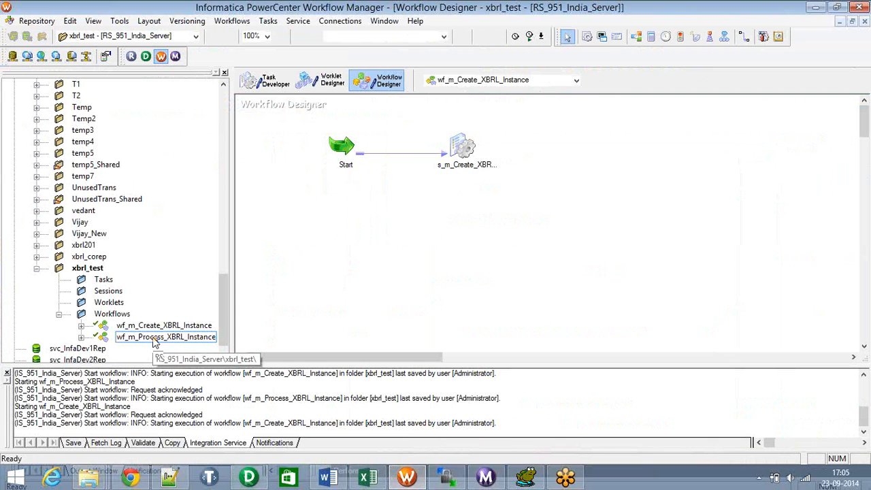
mouse_move(470, 147)
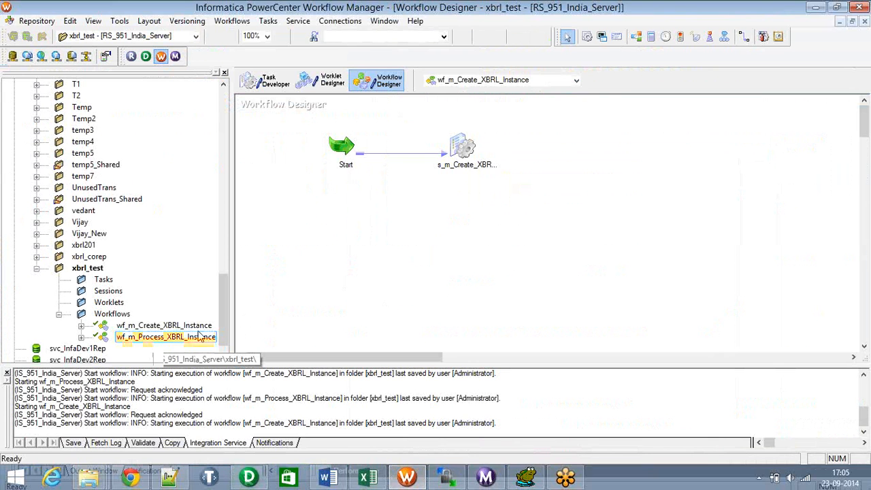
left_click(167, 326)
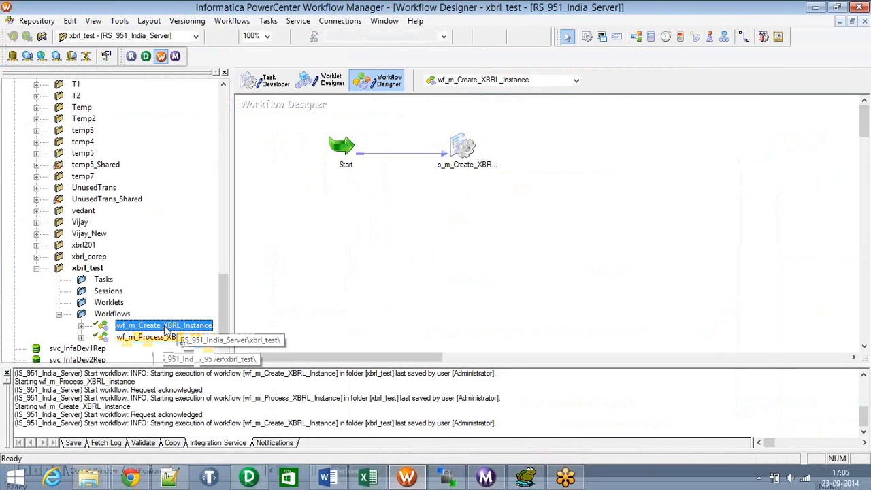